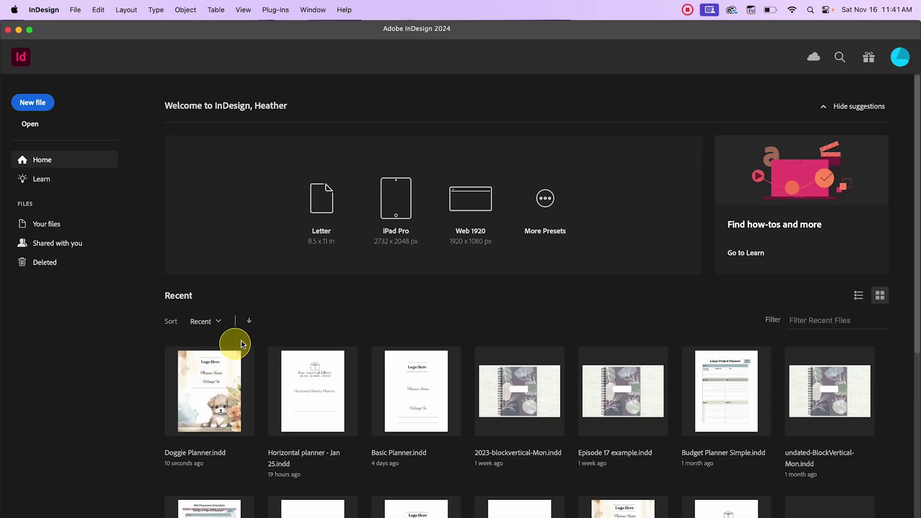
Open the recent document Doggie Planner.indd and dismiss its missing-links warning.
click(222, 373)
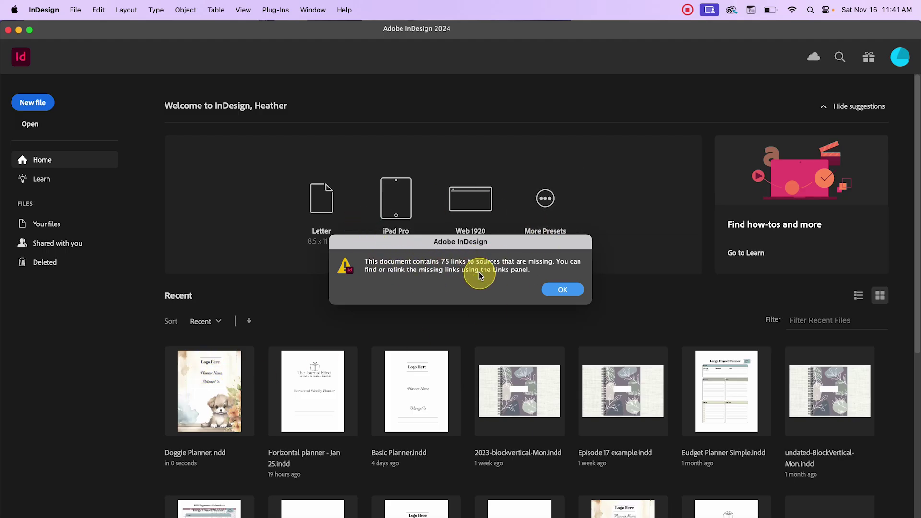
click(558, 288)
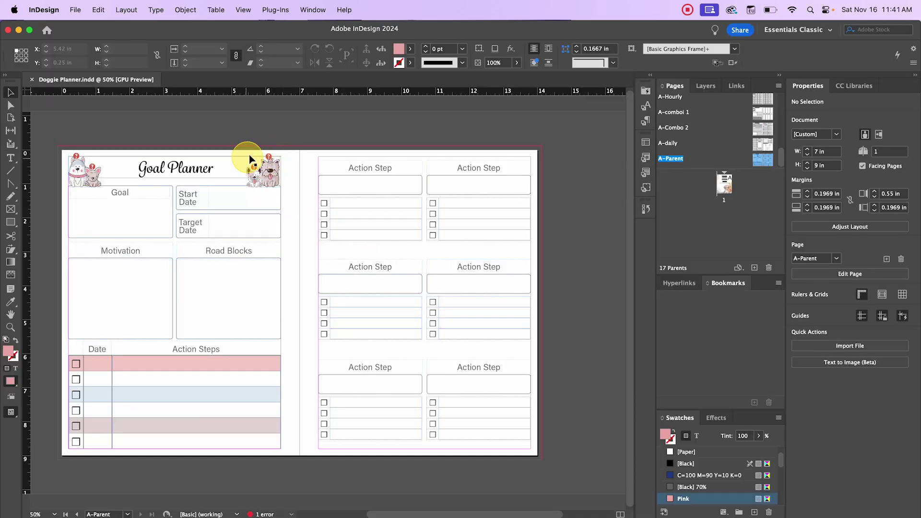
scroll(254, 152, up, 4)
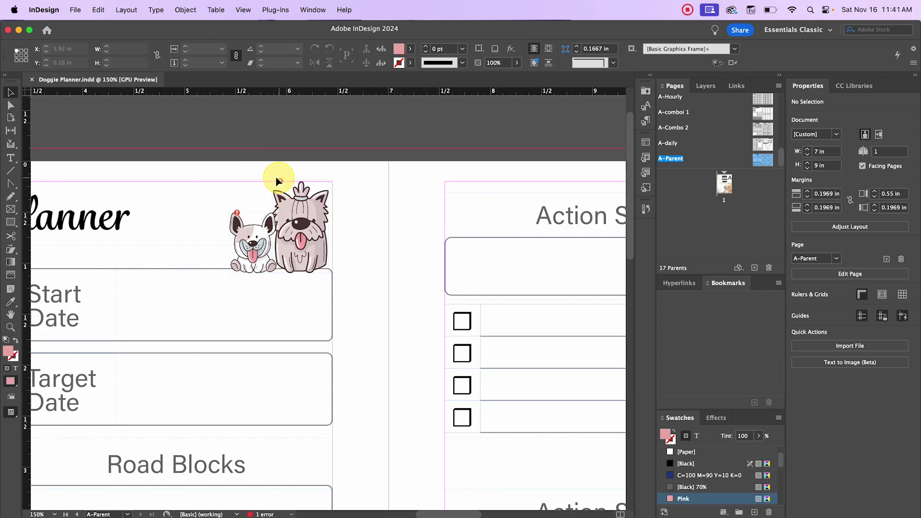
scroll(276, 185, down, 5)
scroll(313, 230, up, 3)
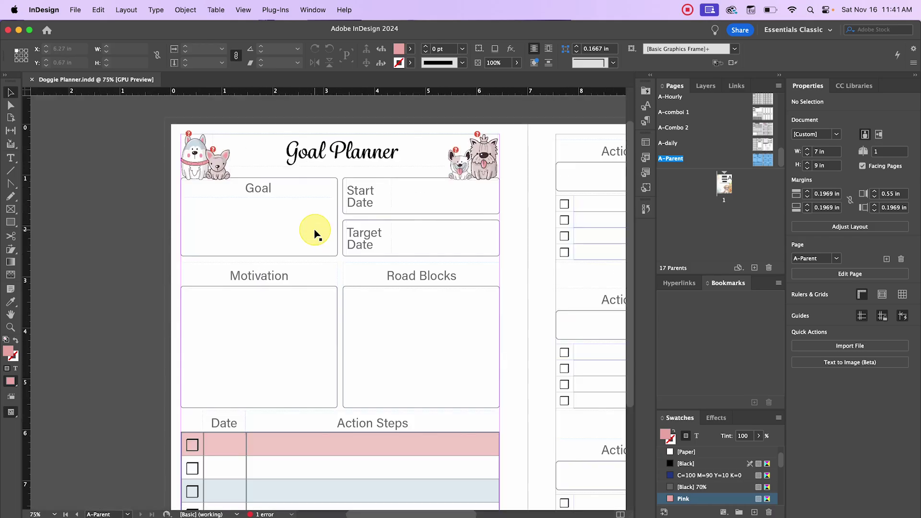
drag(510, 223, 366, 222)
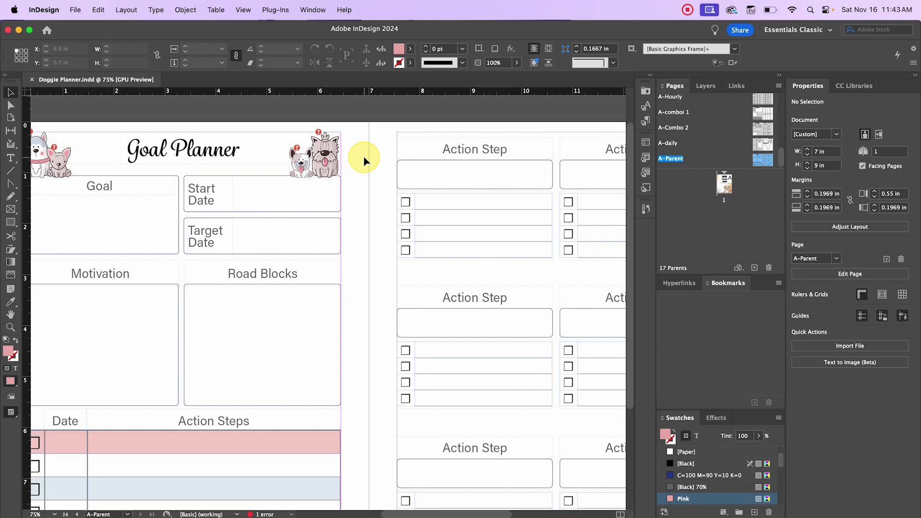
click(75, 9)
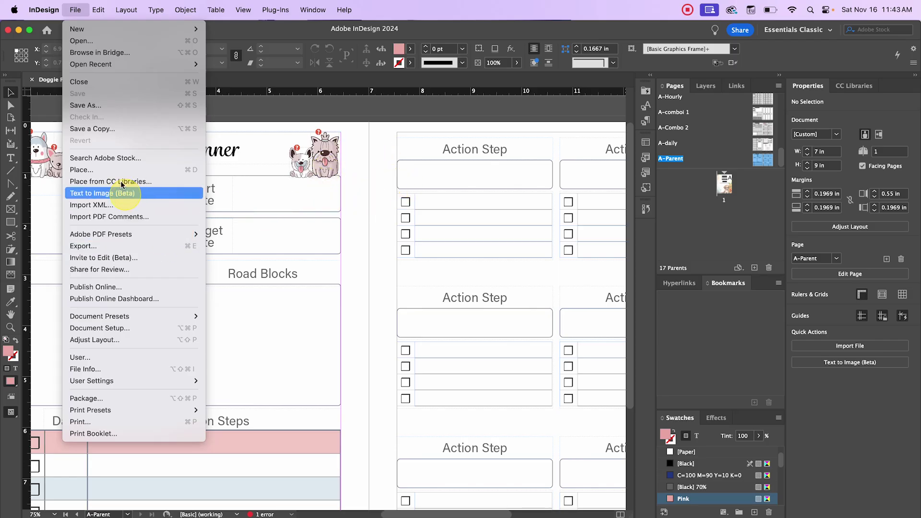
click(361, 178)
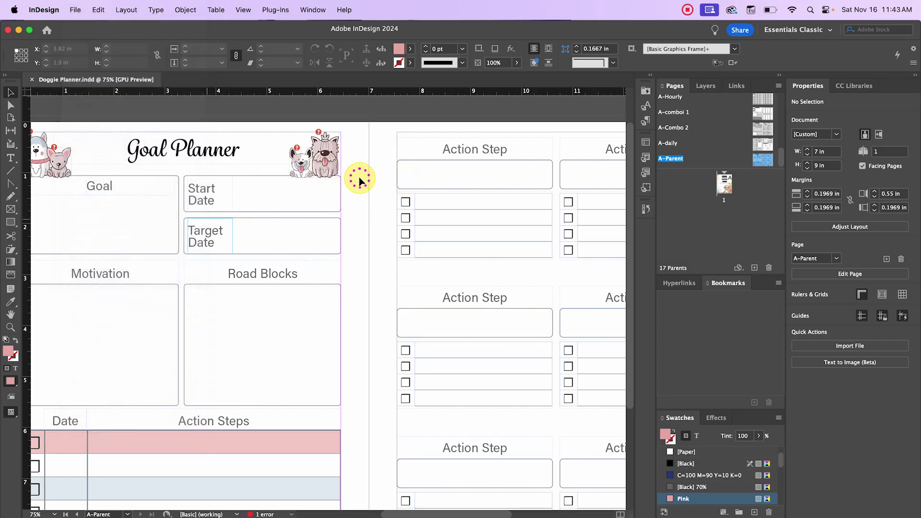
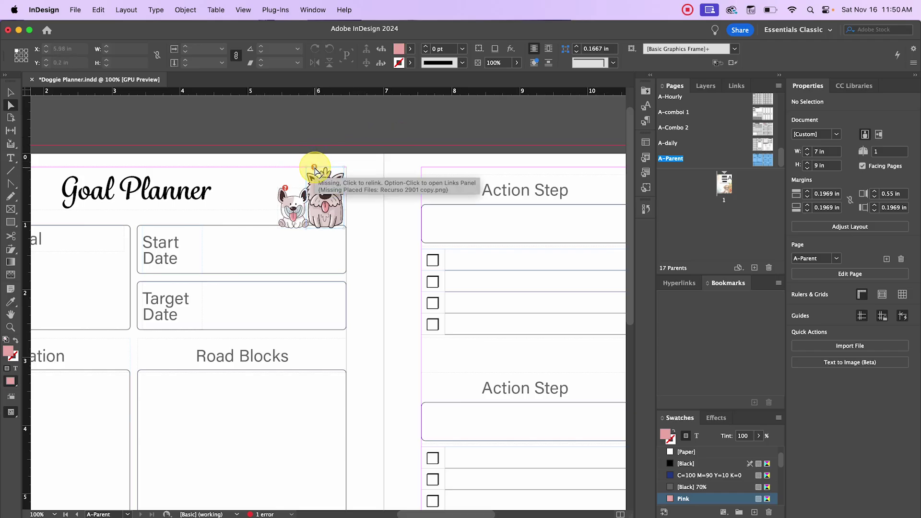
click(314, 168)
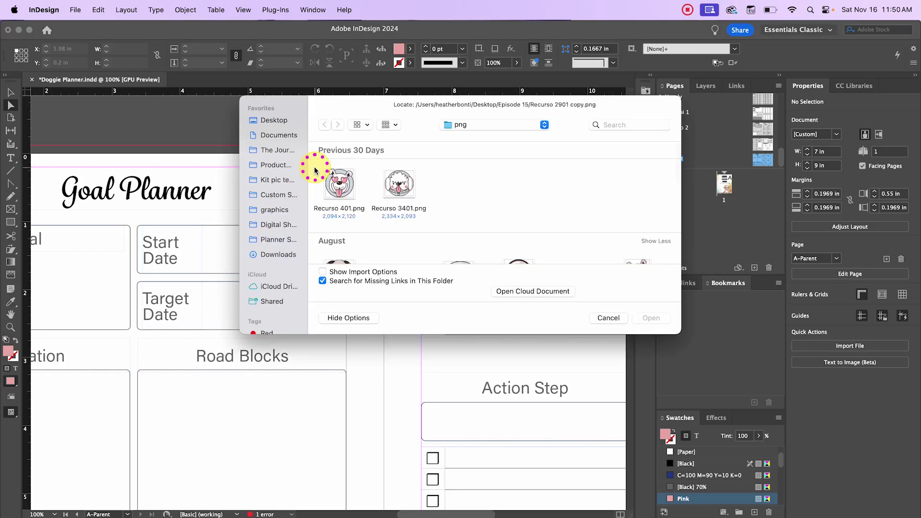
drag(371, 105, 414, 170)
click(648, 384)
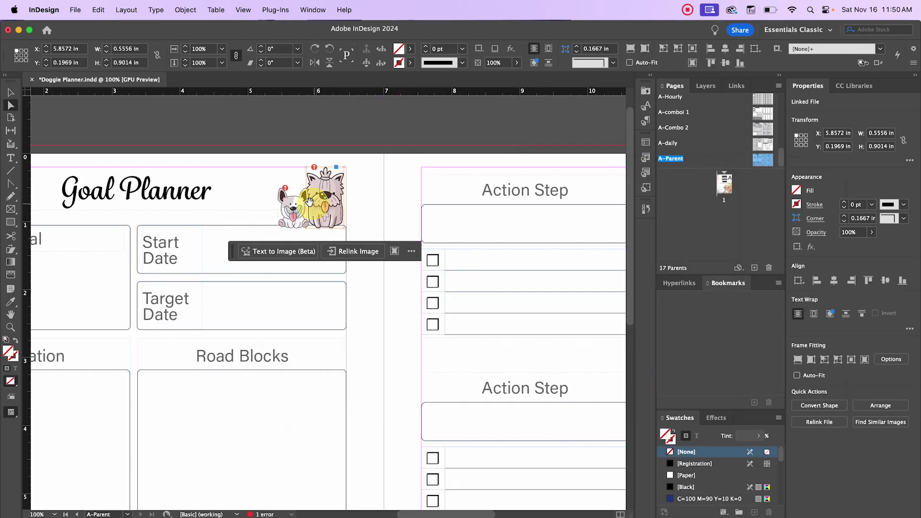
Start relinking the larger gray dog image in the Goal Planner header and check the missing file's original path.
click(315, 168)
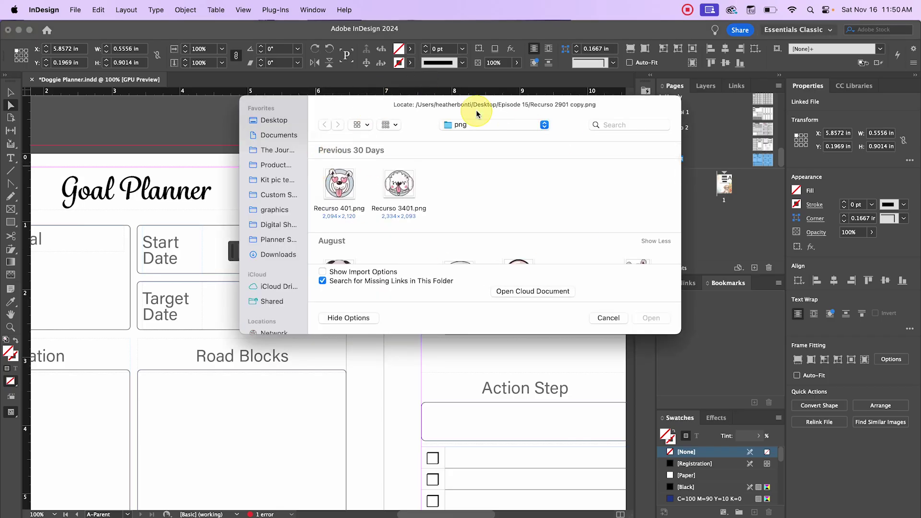
drag(469, 113, 684, 168)
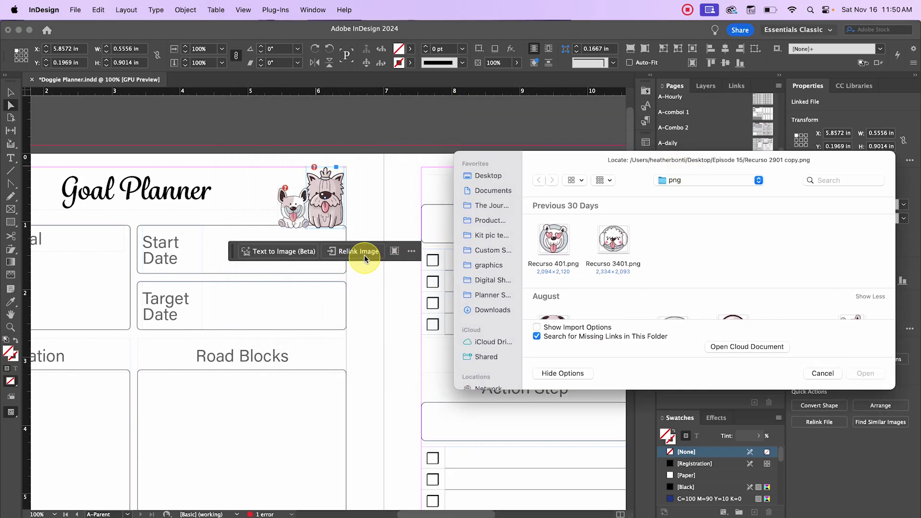
drag(590, 157, 600, 139)
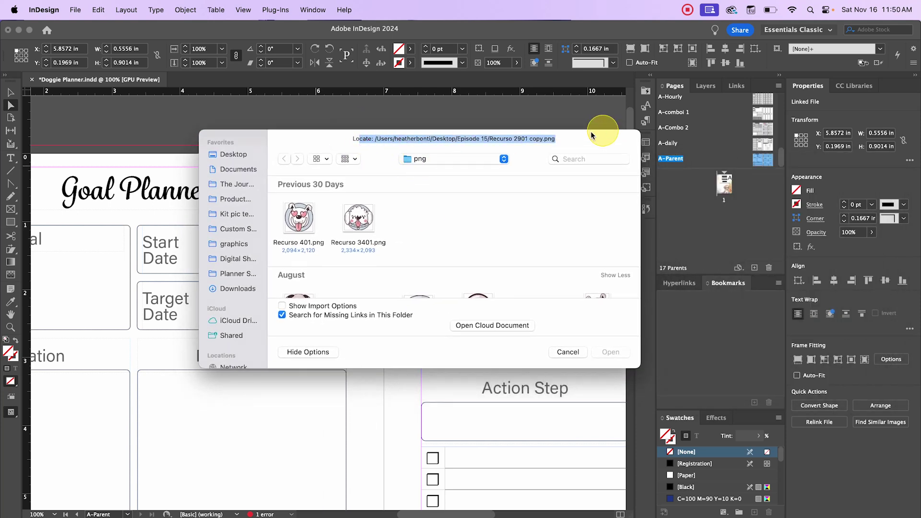
drag(294, 144, 536, 127)
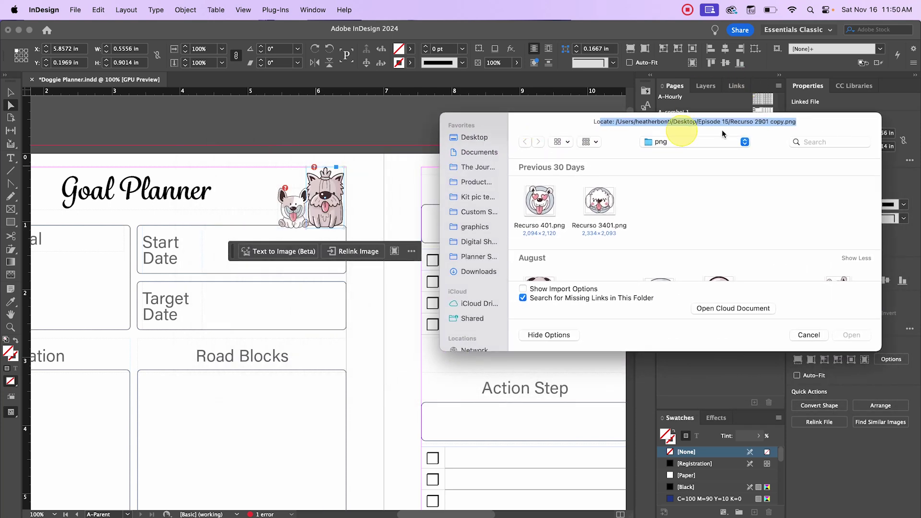
click(687, 187)
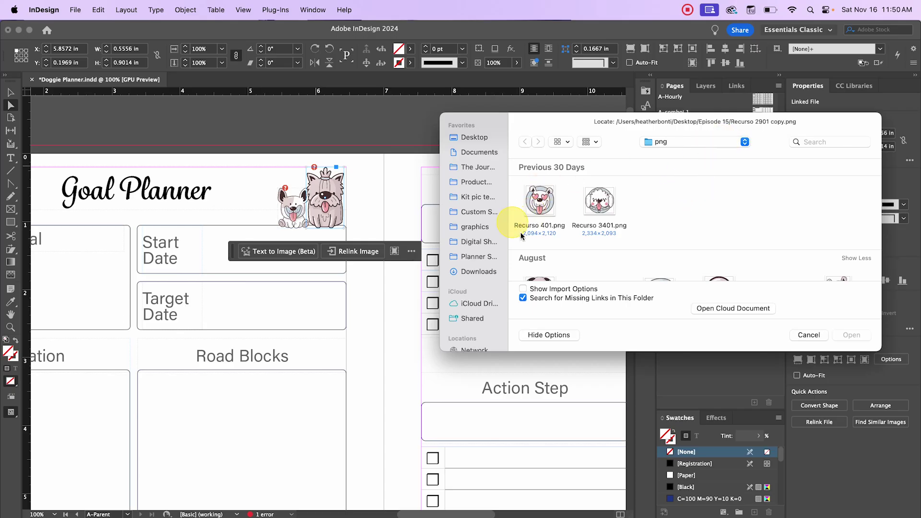
click(656, 233)
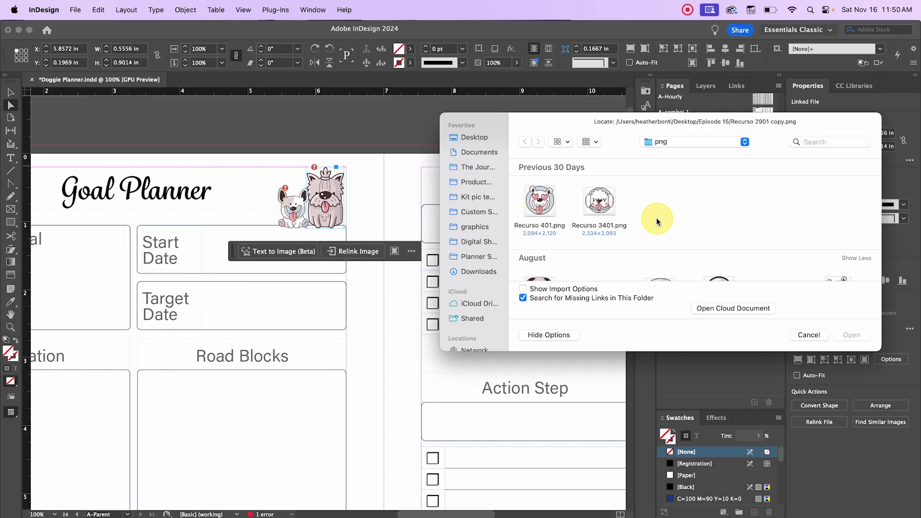
Relink the larger gray dog image to Recurso 2901.png from the png folder and deselect it.
scroll(657, 222, down, 3)
scroll(658, 221, down, 3)
scroll(657, 222, up, 3)
scroll(658, 221, down, 5)
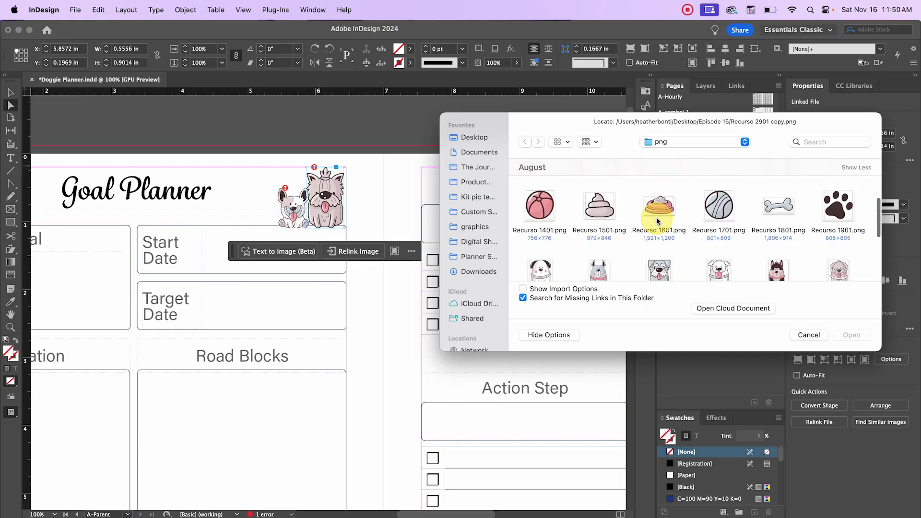
scroll(657, 221, down, 2)
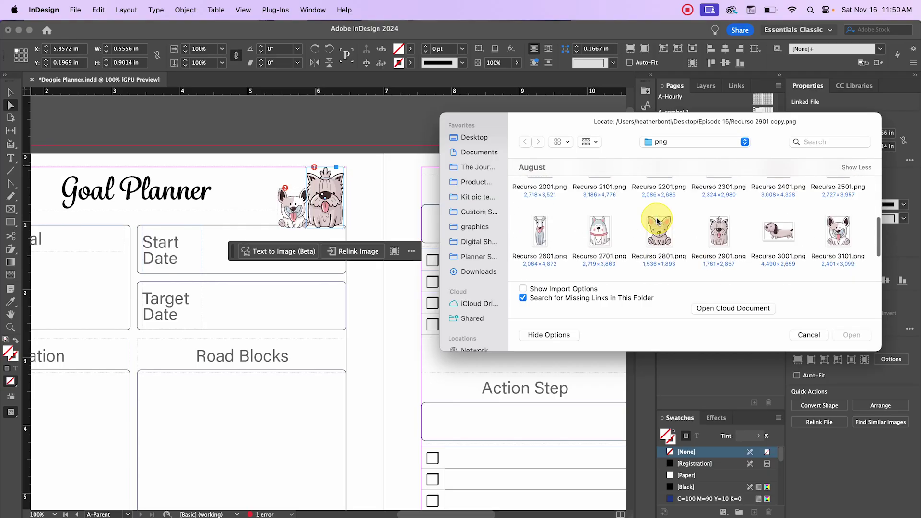
click(717, 230)
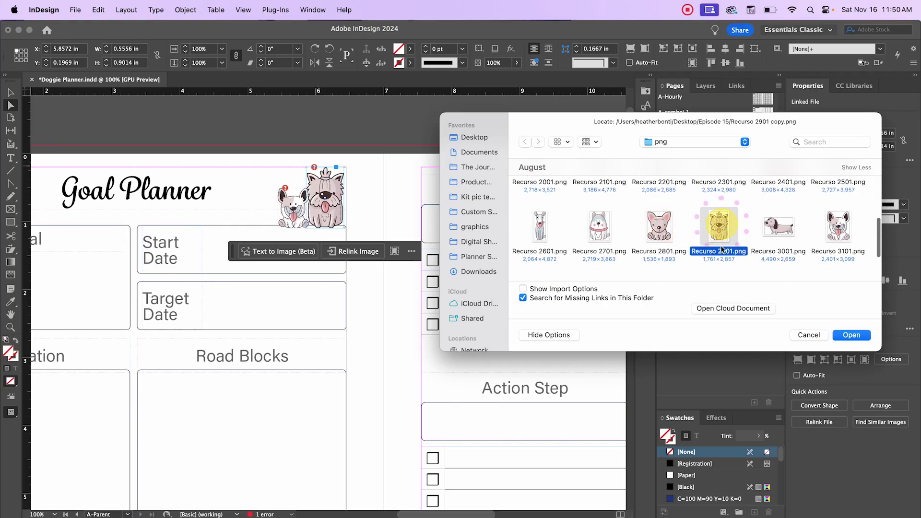
click(863, 336)
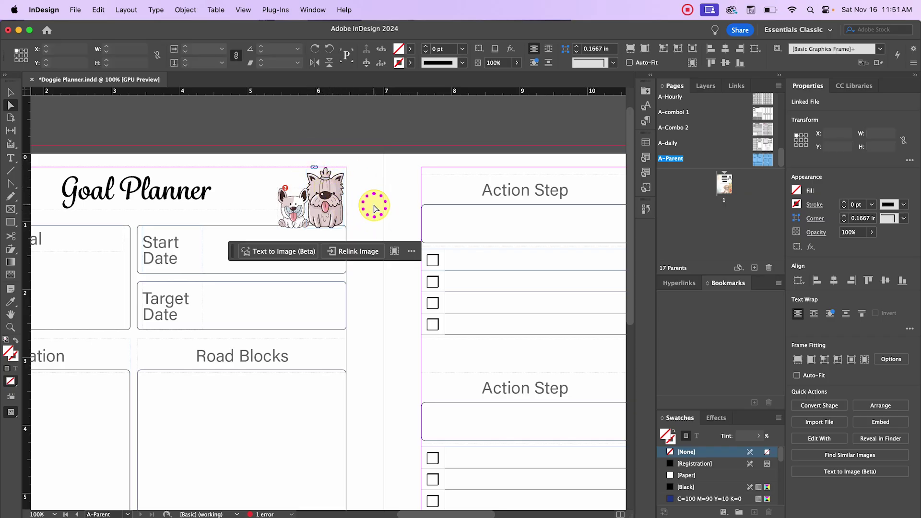
click(374, 208)
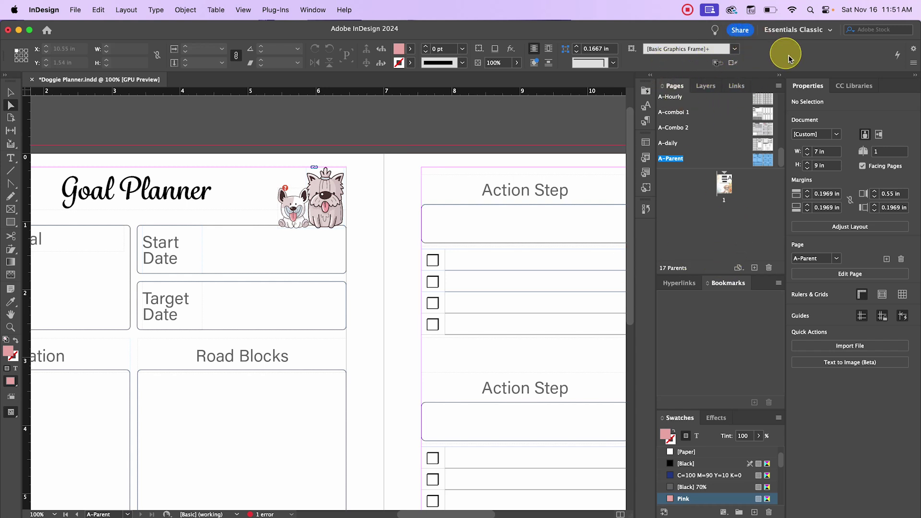
Display the document's links, sort them by status and review the missing ones.
click(741, 89)
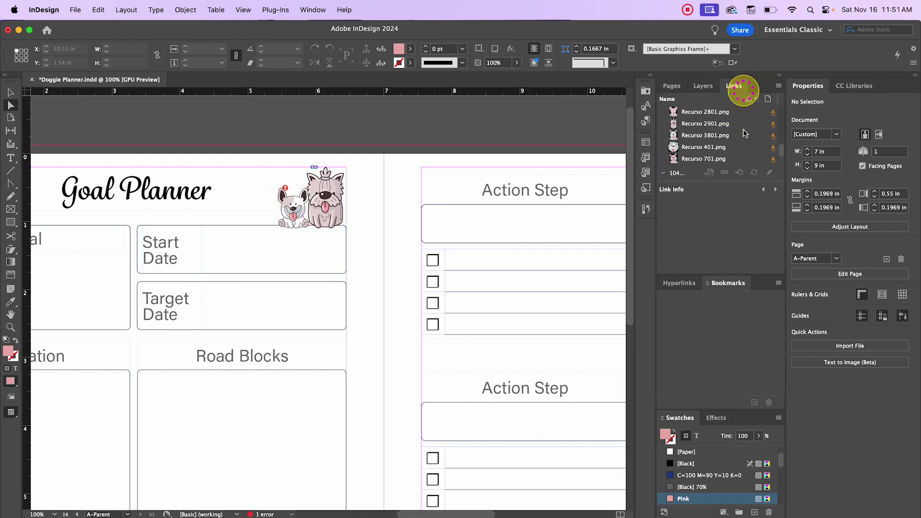
click(307, 10)
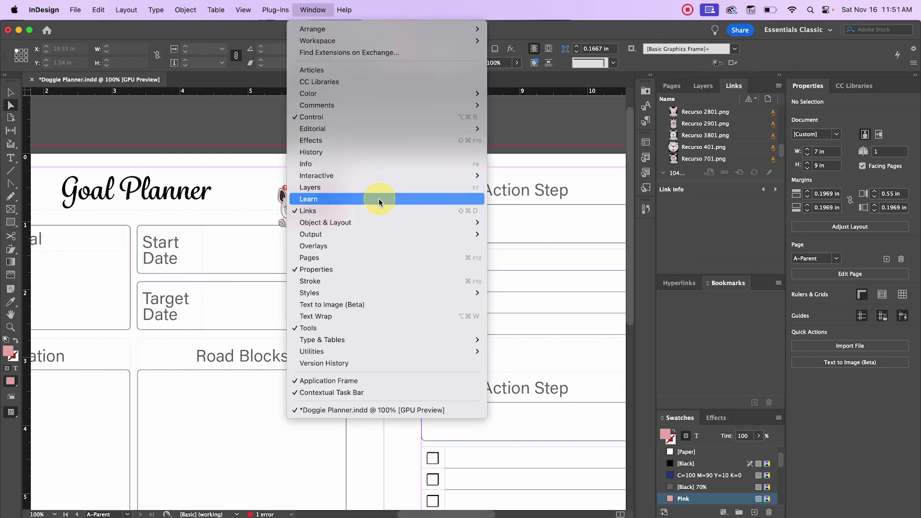
click(705, 202)
click(749, 99)
click(749, 101)
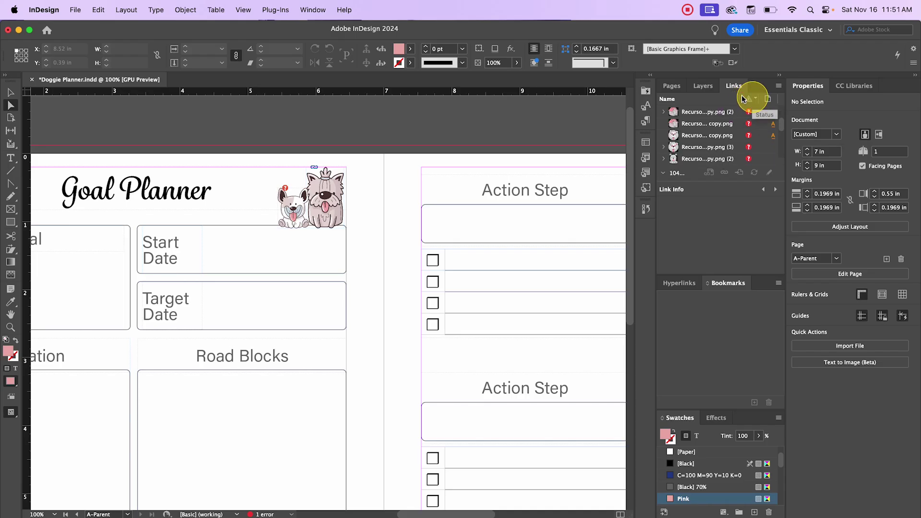
click(748, 100)
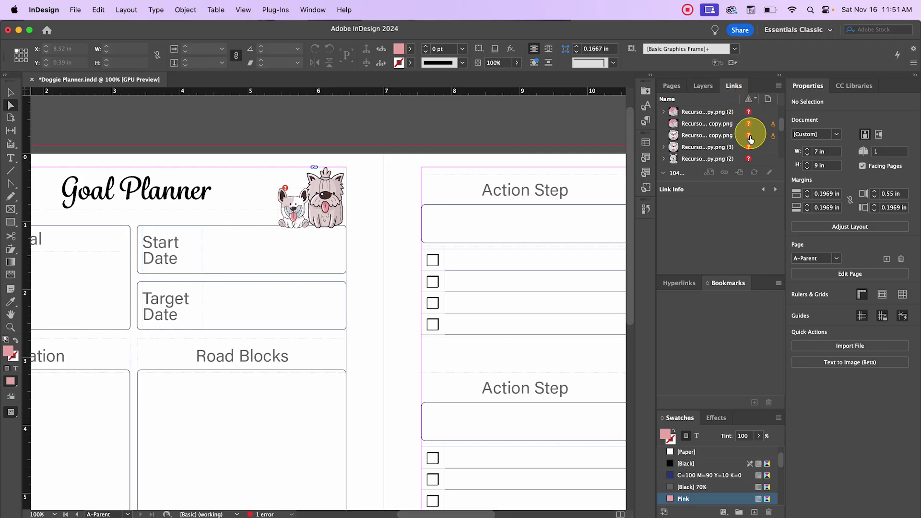
scroll(751, 156, down, 2)
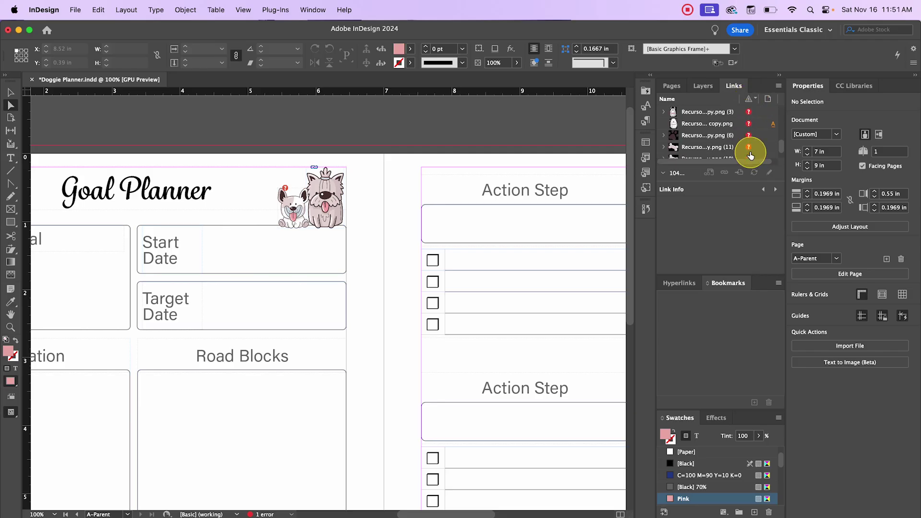
scroll(739, 144, up, 3)
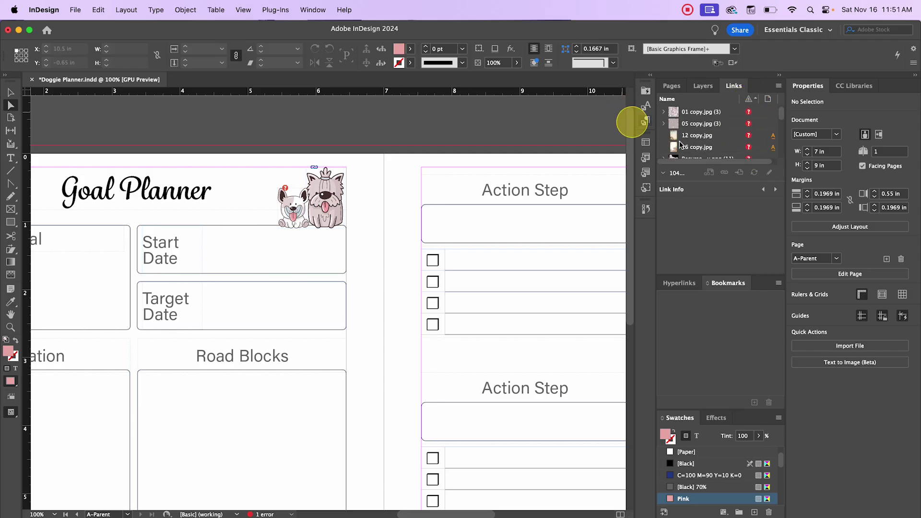
Select the missing link 05 copy.jpg, inspect its link information and relink options, and cancel without relinking.
click(697, 128)
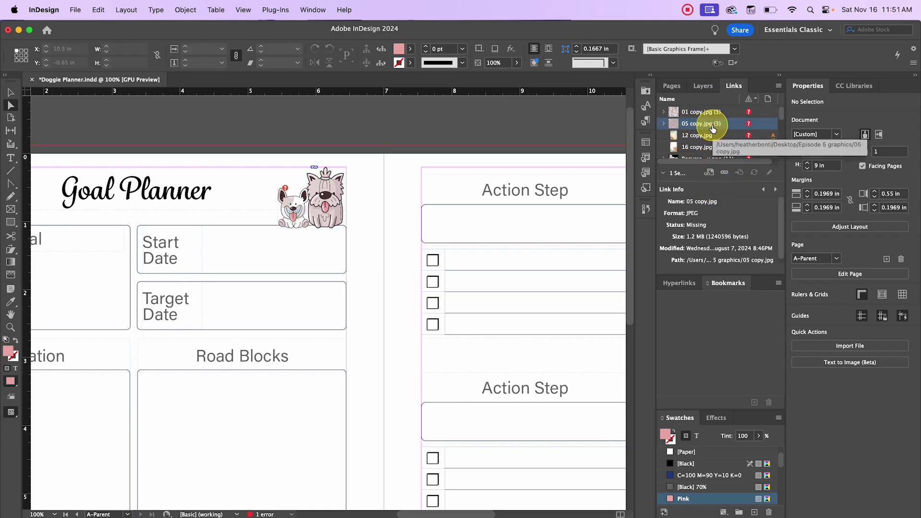
right_click(702, 127)
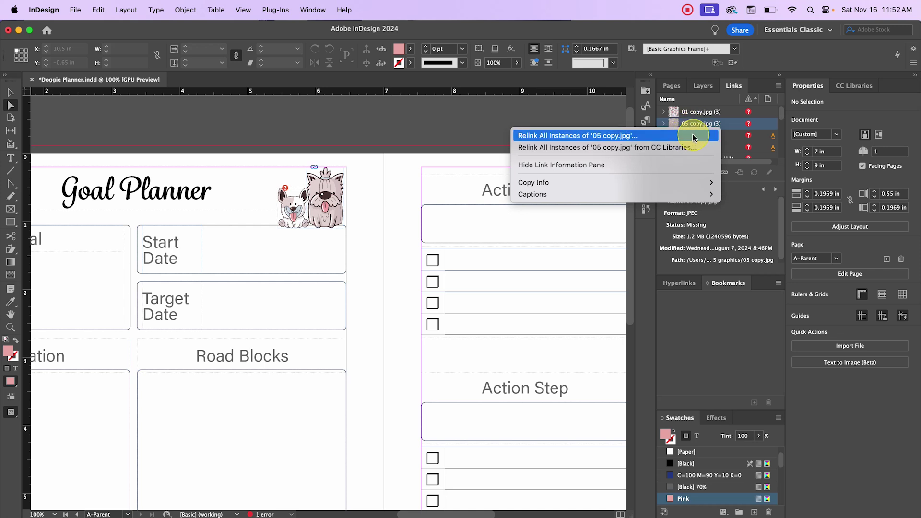
click(750, 126)
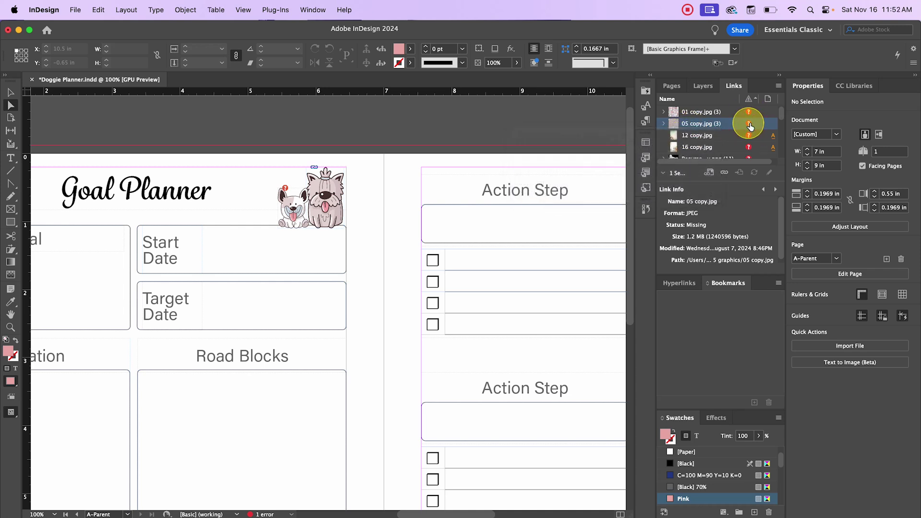
click(750, 126)
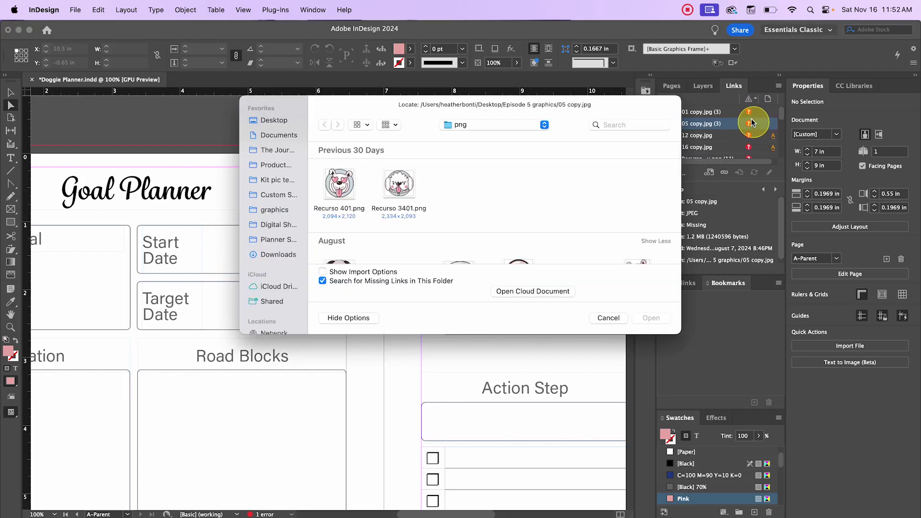
click(609, 318)
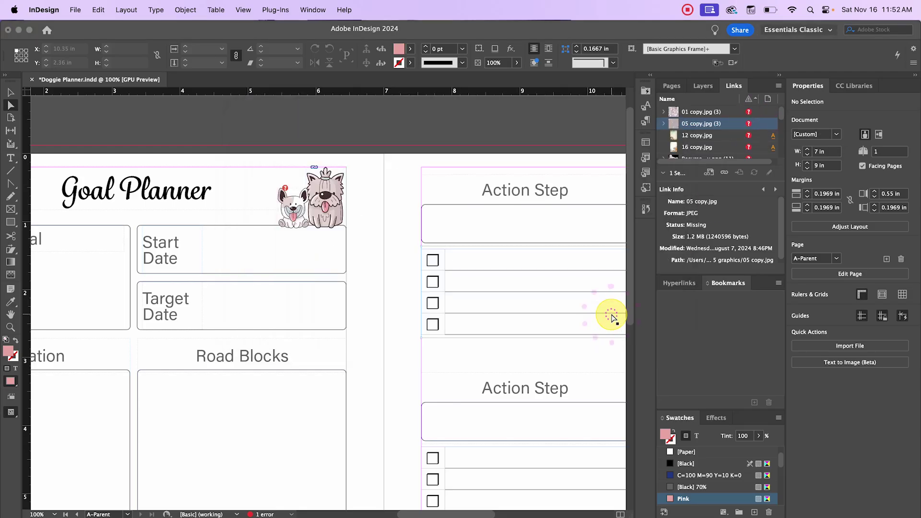
Expand the 05 copy.jpg link entry to list its individual instances.
scroll(667, 118, down, 1)
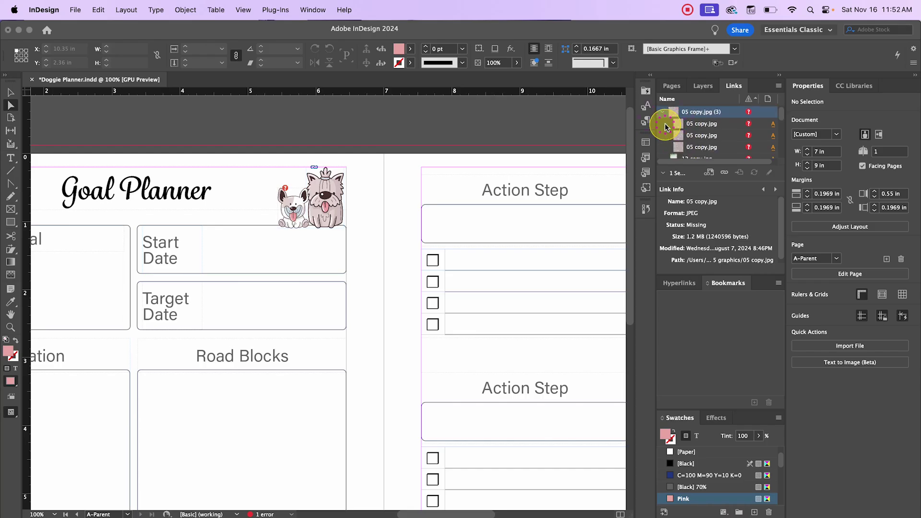
scroll(696, 118, up, 1)
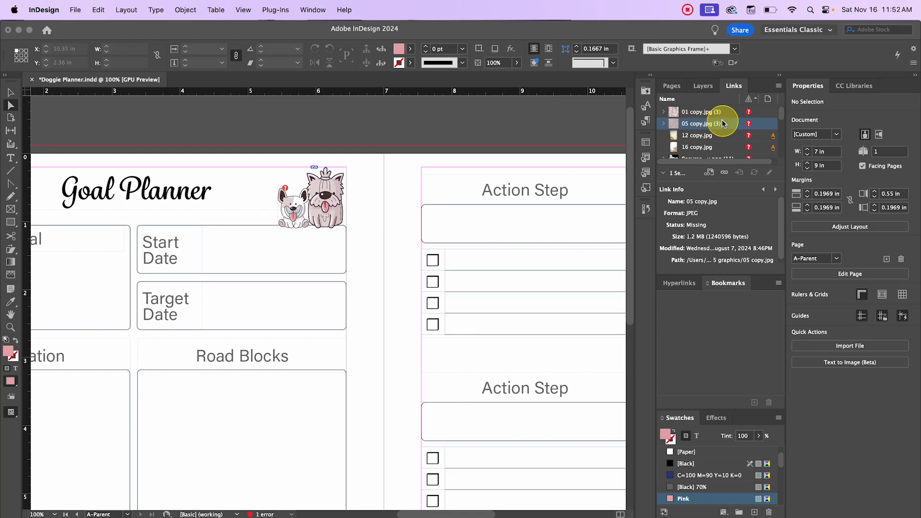
click(663, 123)
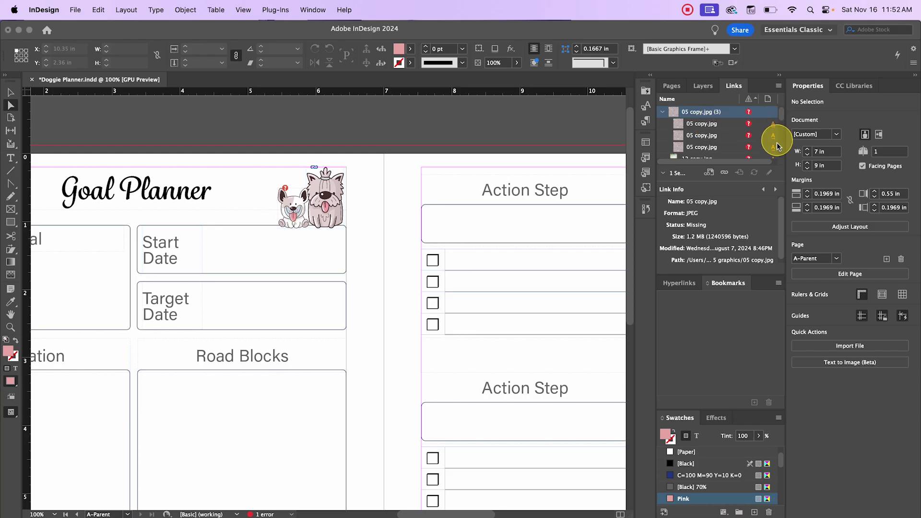
Review the individual 05 copy.jpg instances in the list of links and check the relink options of the first one.
scroll(719, 154, down, 2)
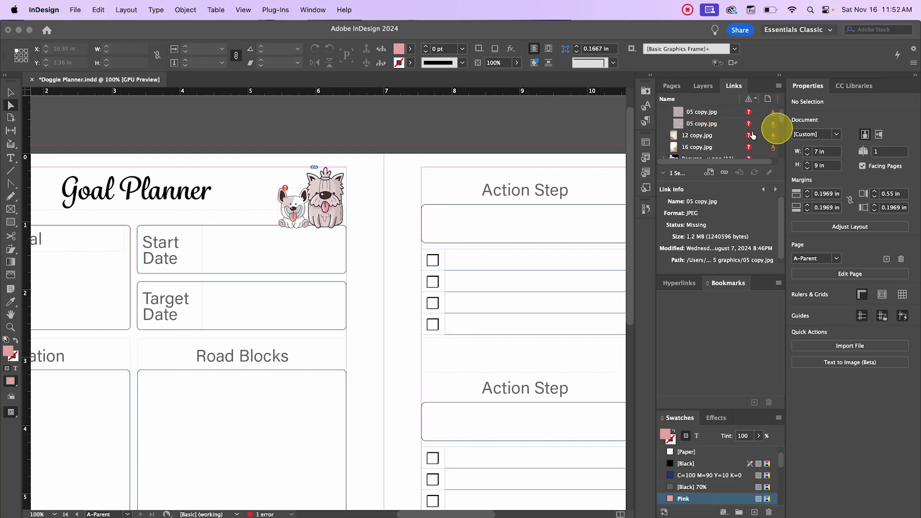
scroll(696, 128, up, 2)
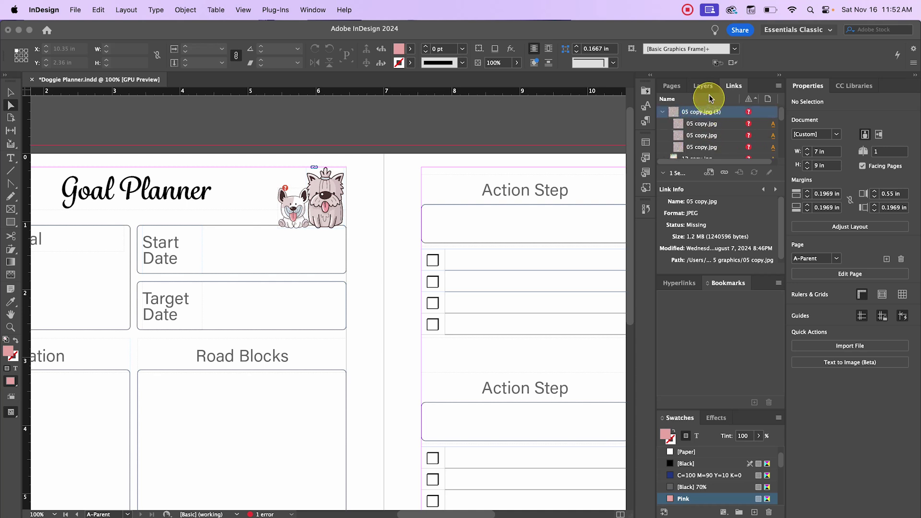
click(702, 125)
right_click(702, 125)
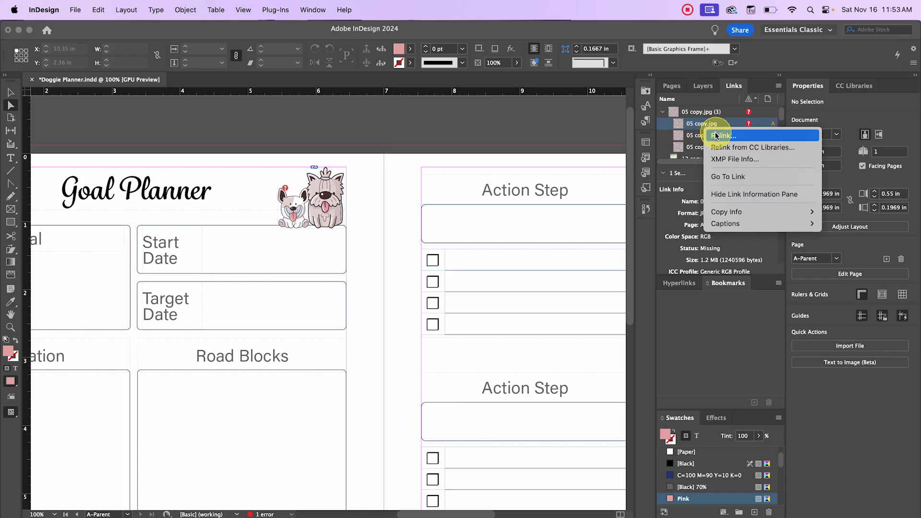
click(696, 113)
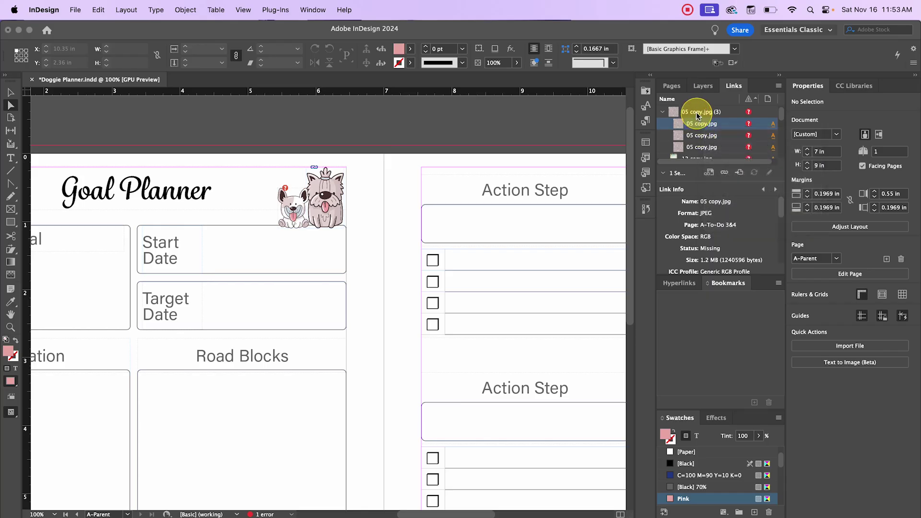
Try to relink all instances of 05 copy.jpg from the png folder, cancelling the file selection.
click(696, 111)
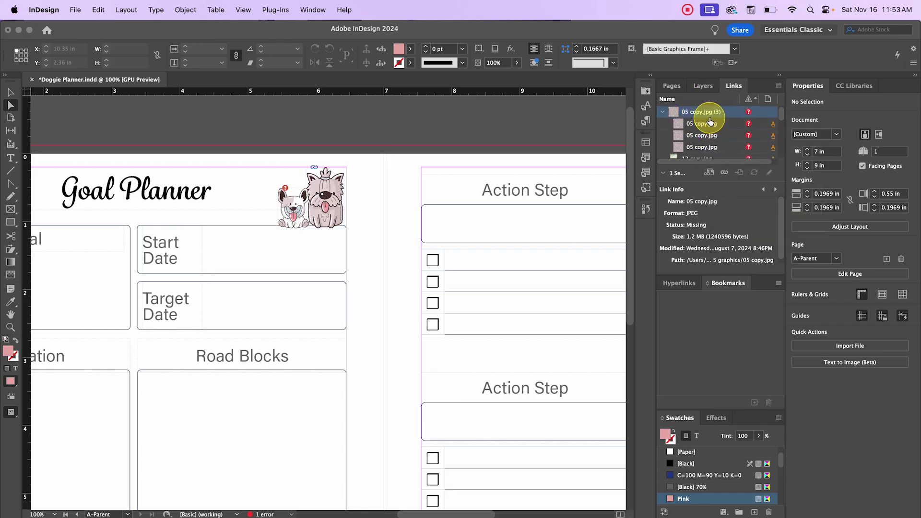
right_click(709, 115)
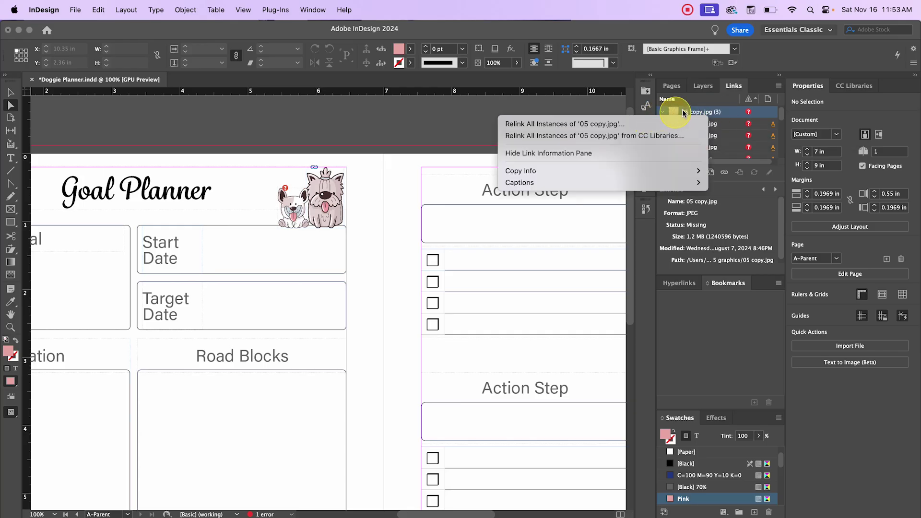
click(598, 124)
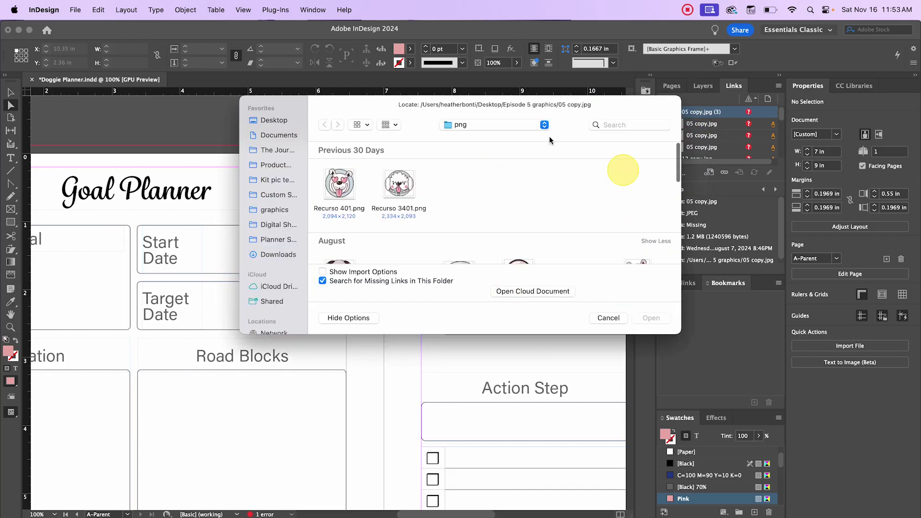
click(607, 317)
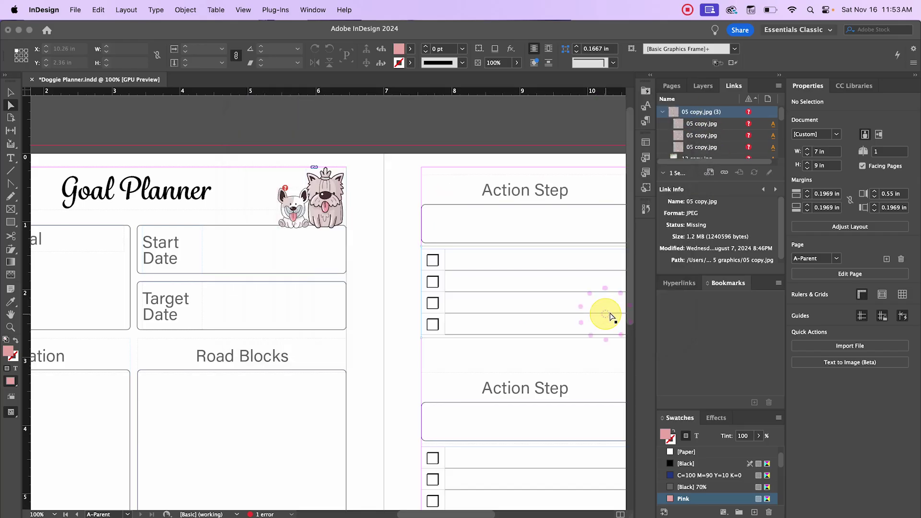
Embed the linked Recurso 2901.png of the larger gray dog beside the Goal Planner title and deselect the image.
scroll(709, 144, down, 5)
scroll(720, 147, down, 3)
click(370, 162)
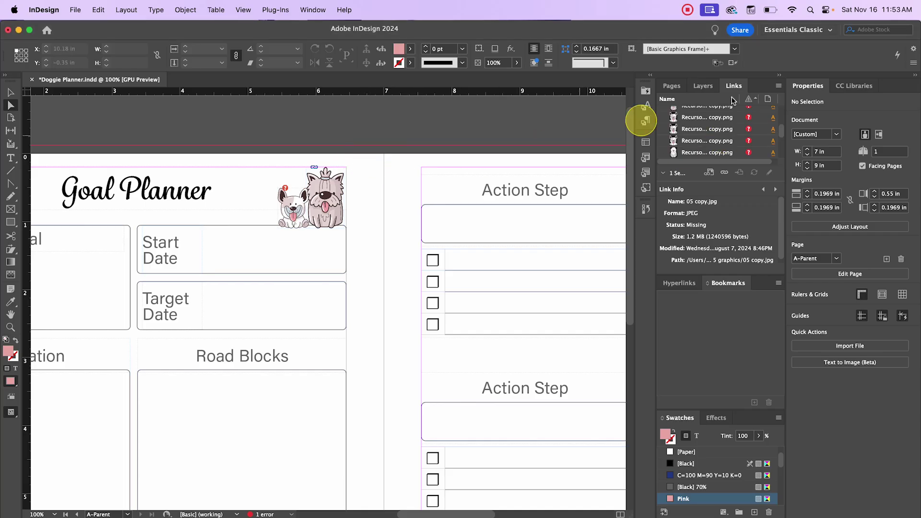
click(373, 213)
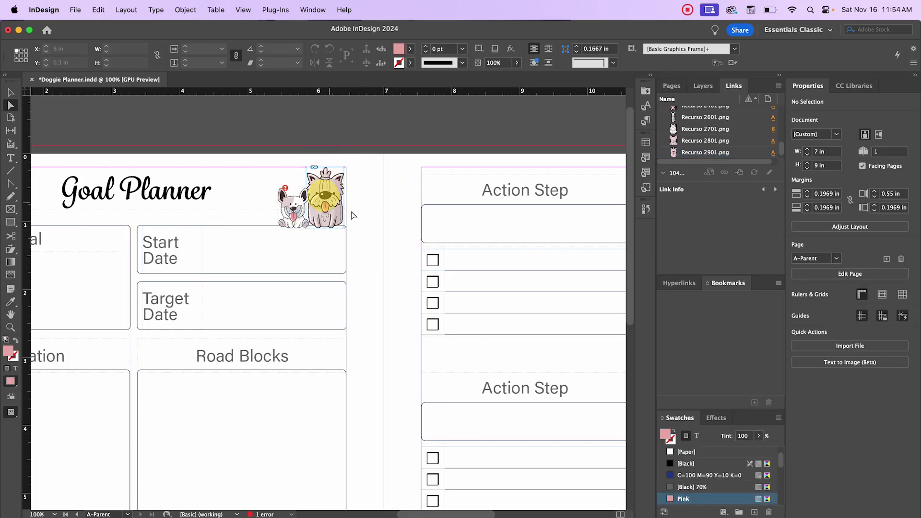
click(331, 191)
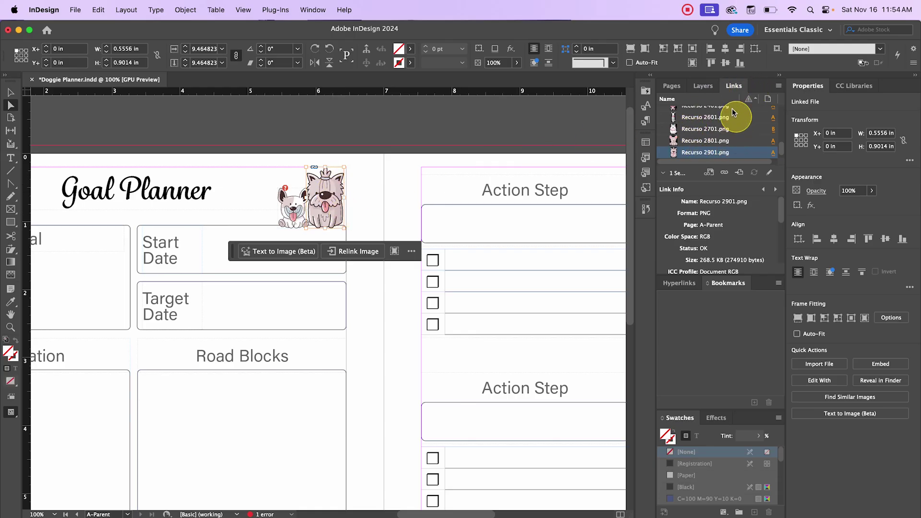
right_click(713, 156)
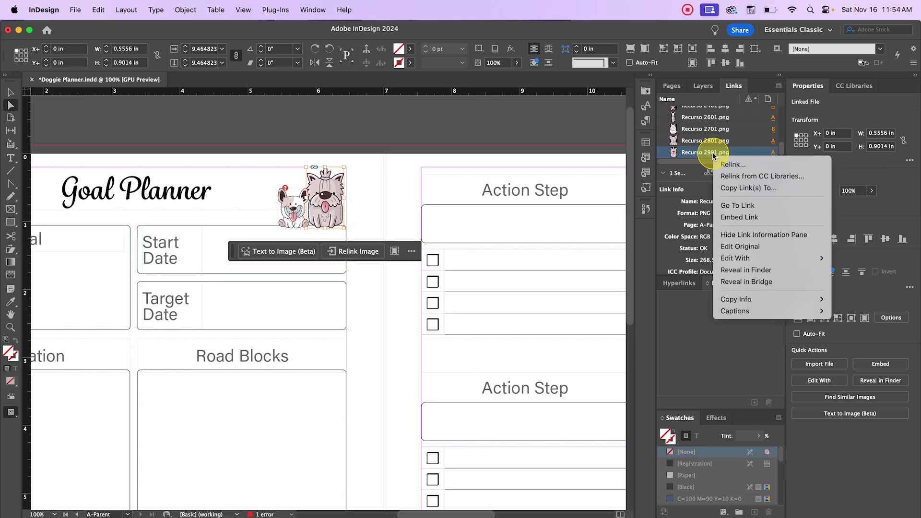
click(777, 218)
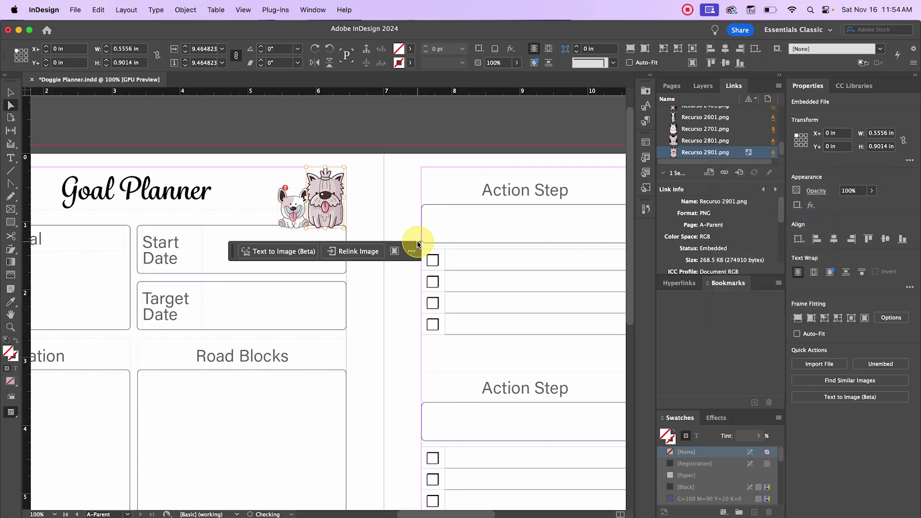
click(379, 216)
click(327, 189)
click(370, 205)
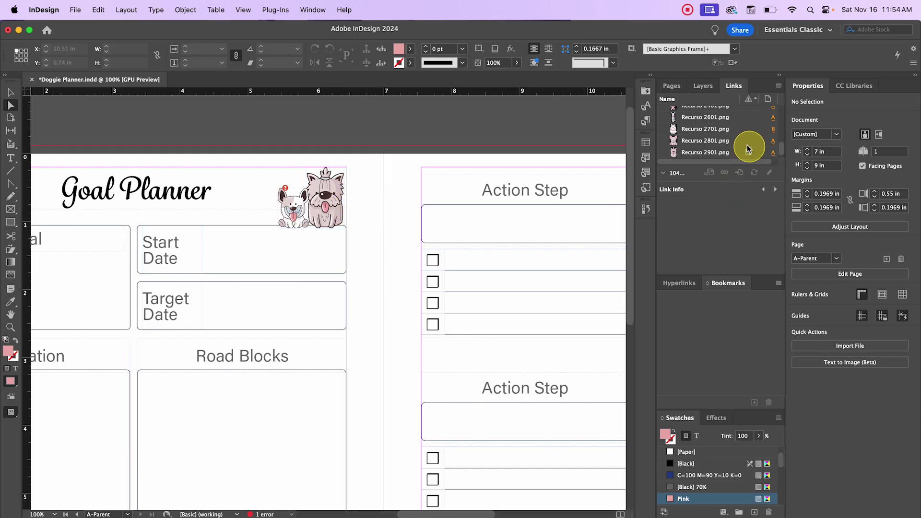
Check the embedded status of Recurso 2901.png in the list of links.
scroll(750, 154, down, 2)
scroll(750, 153, up, 2)
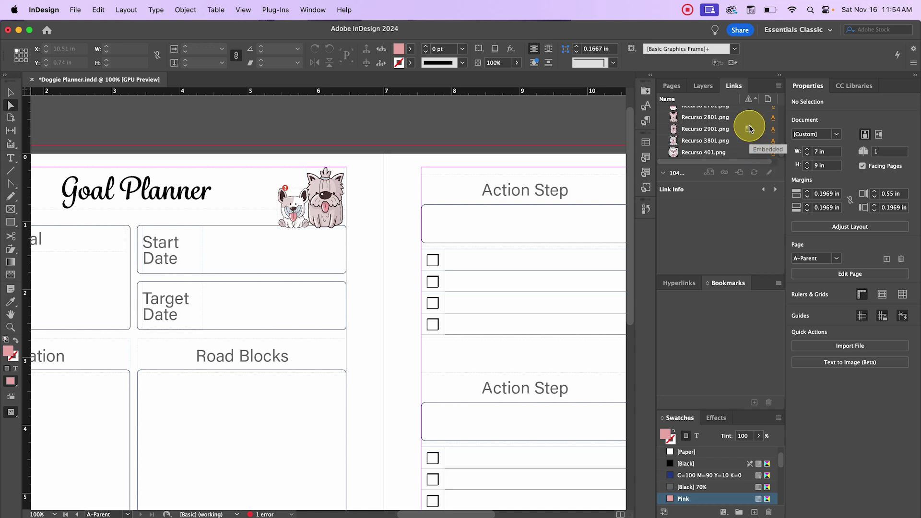
key(super+minus)
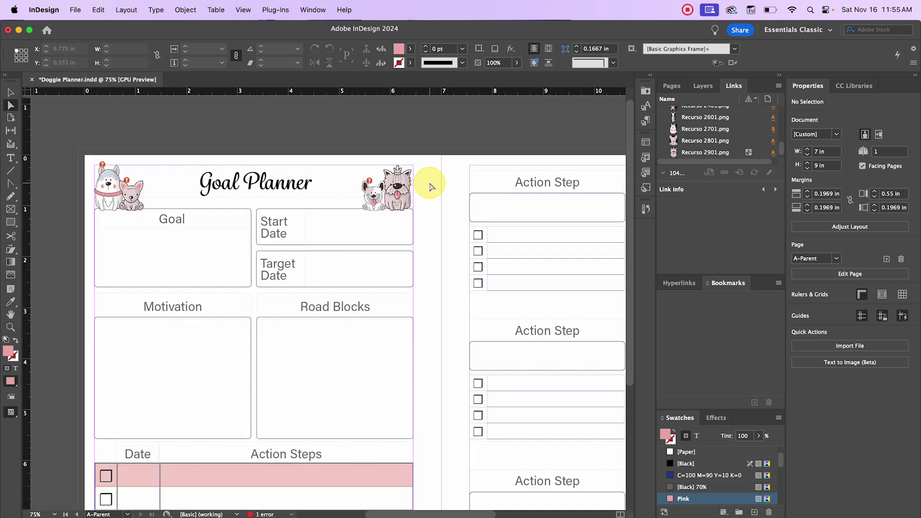
Insert 20 pages after page 1 using the A-Year At A Glance parent.
click(670, 86)
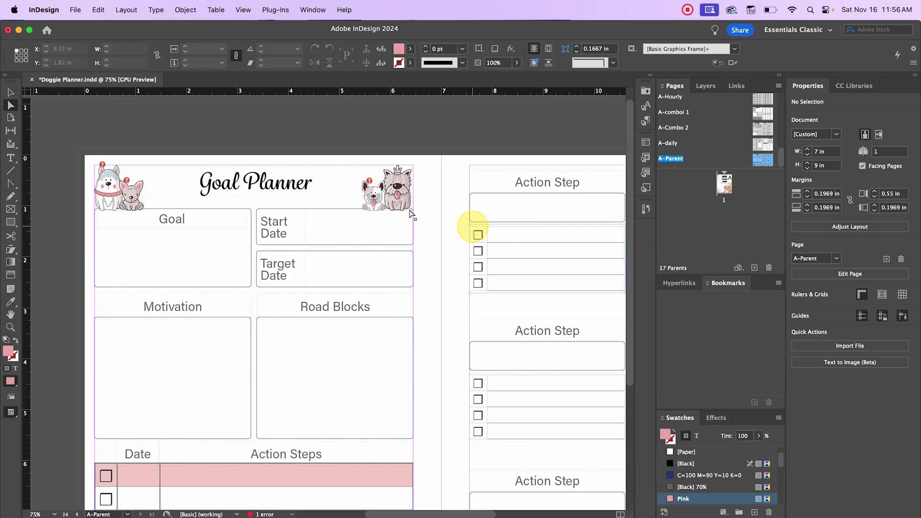
scroll(399, 205, down, 1)
drag(758, 160, 727, 182)
right_click(727, 183)
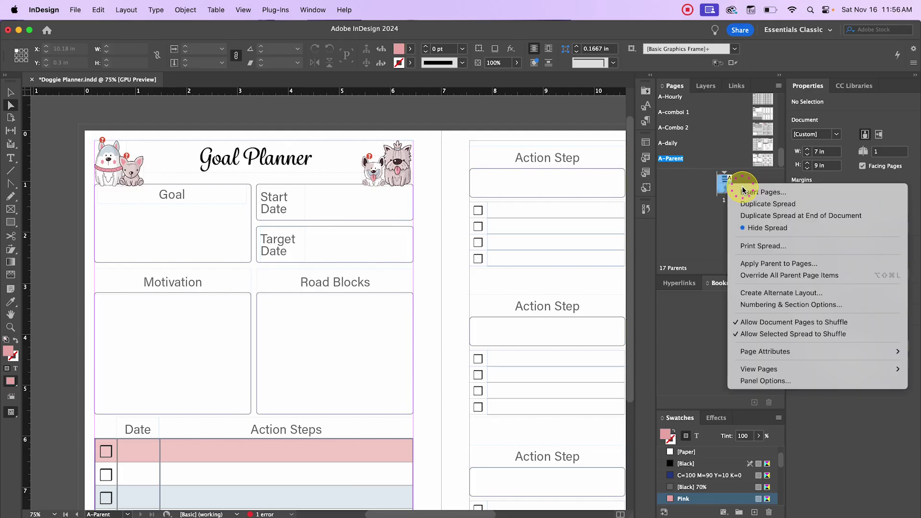
click(734, 188)
text(20)
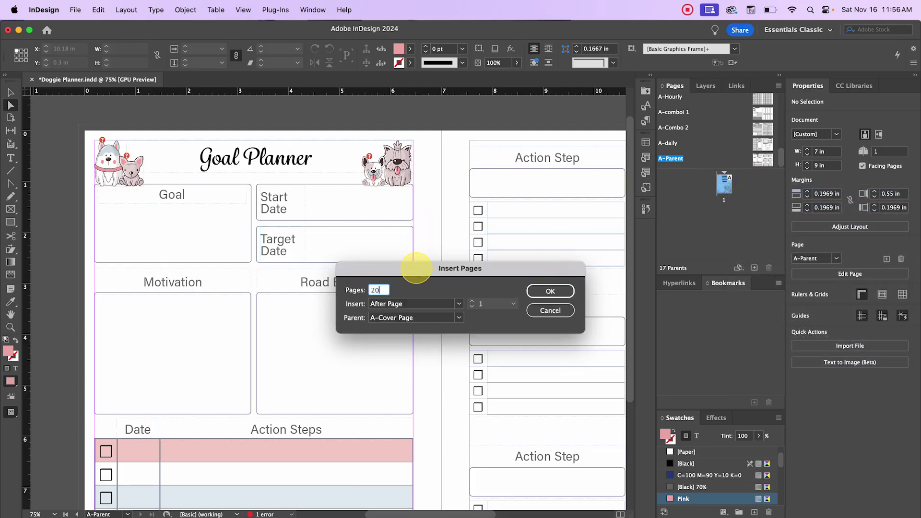
click(461, 319)
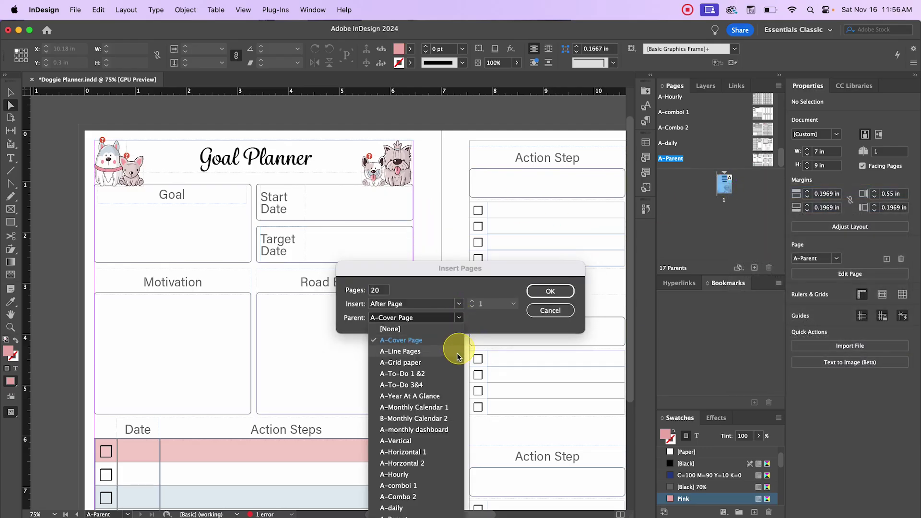
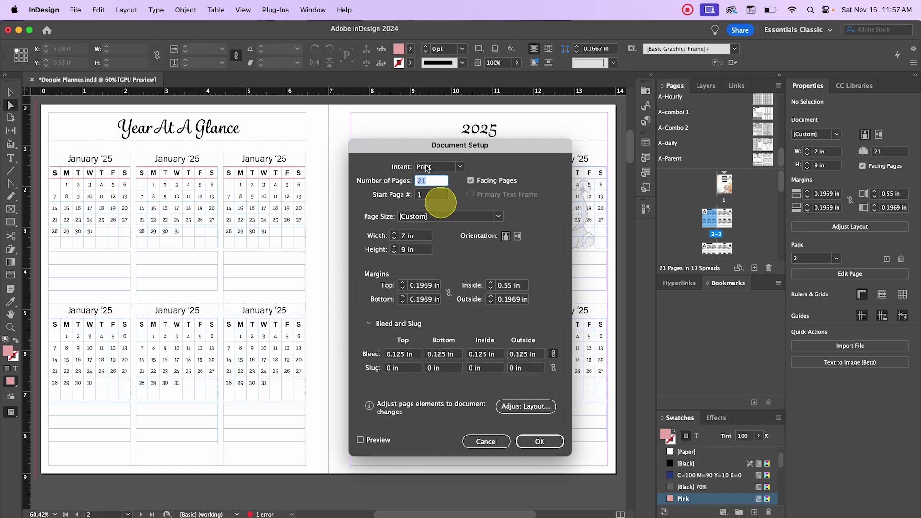
Preview the document at a page size of 5 in wide by 7 in high in Document Setup.
double_click(406, 236)
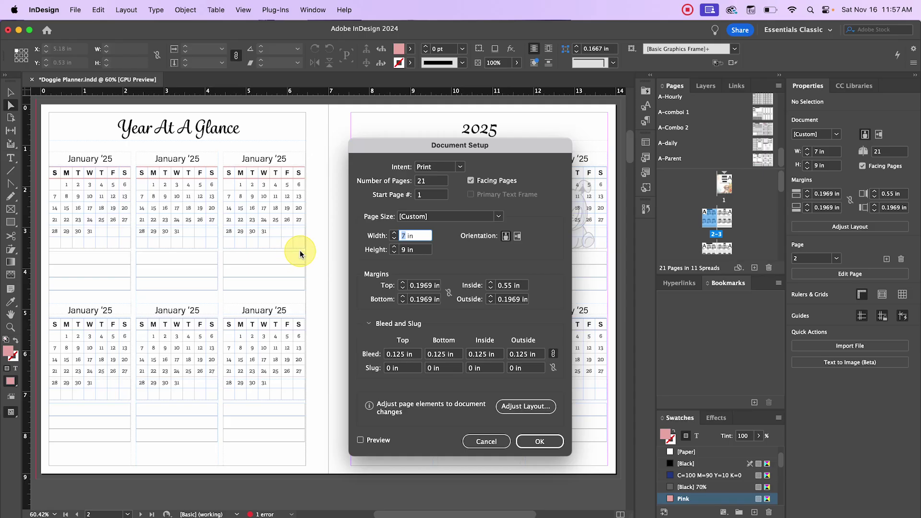
key(super+minus)
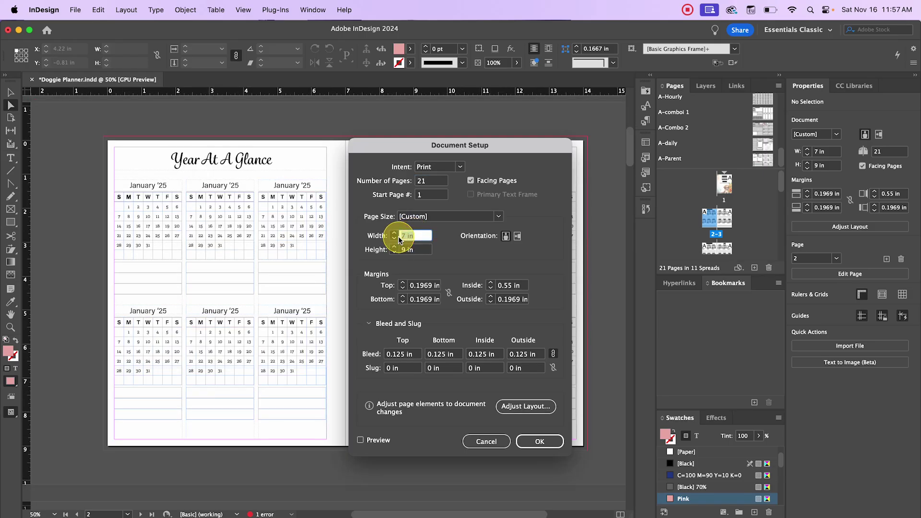
text(5)
key(Tab)
text(7)
key(Tab)
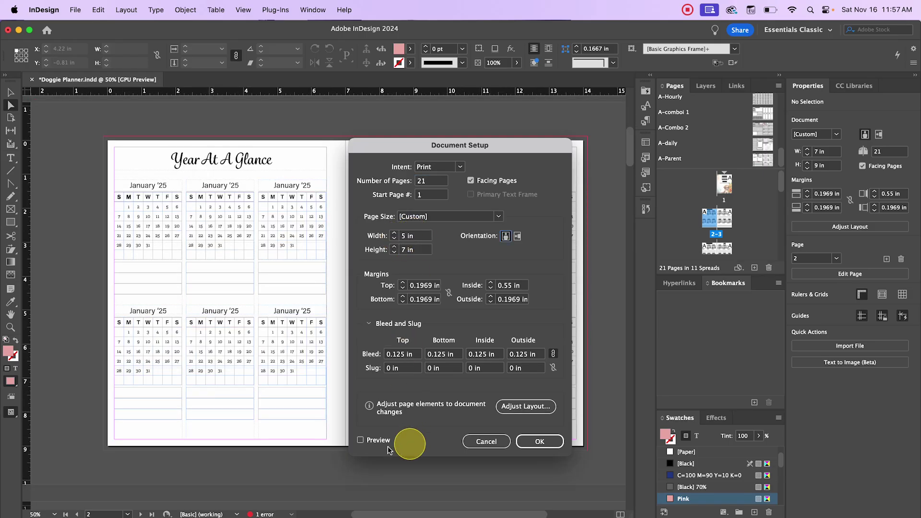
click(361, 440)
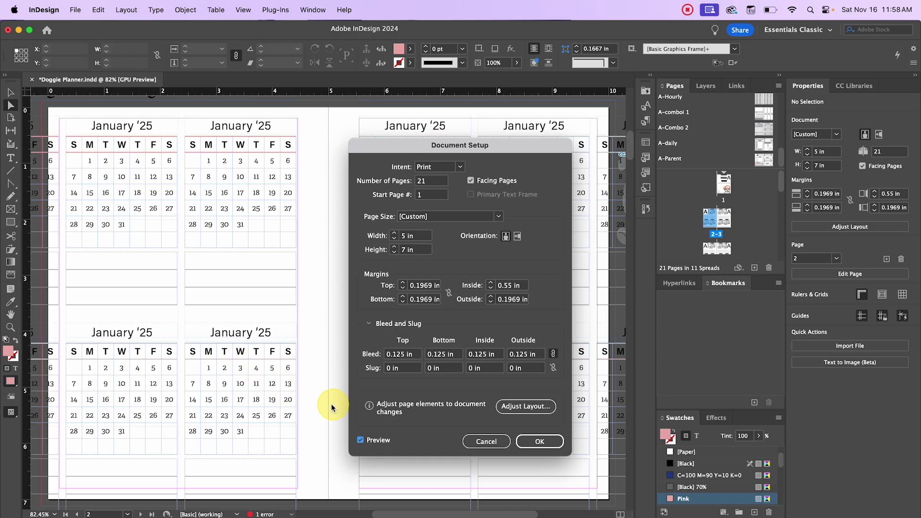
Adjust the document layout to 5 in wide by 7 in high with Adjust Font Size enabled.
click(538, 407)
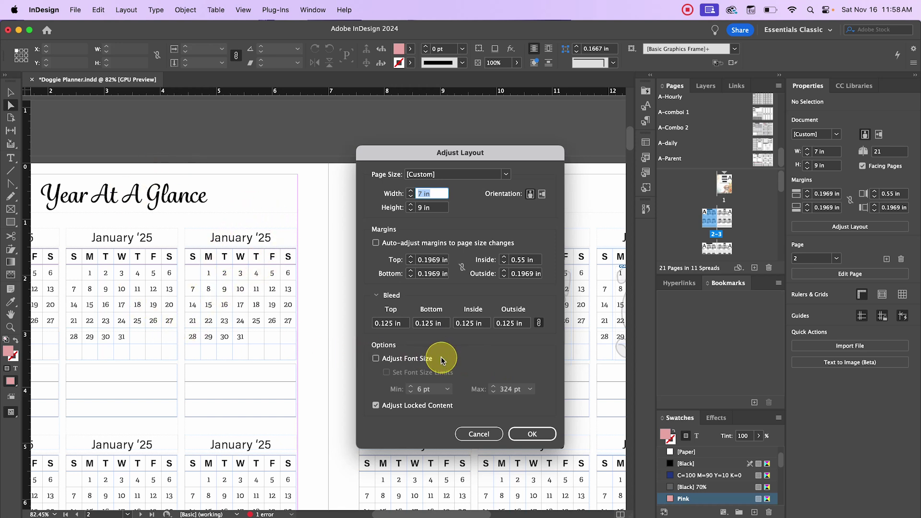
click(376, 359)
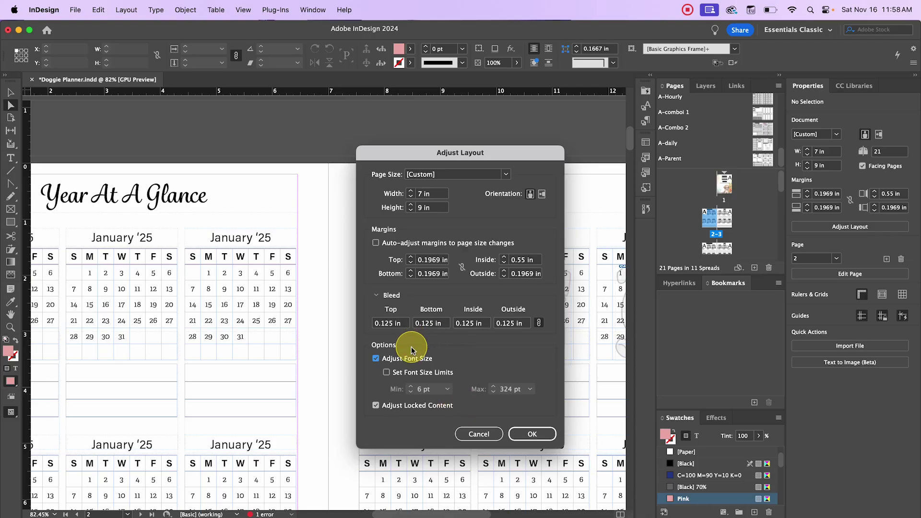
click(435, 195)
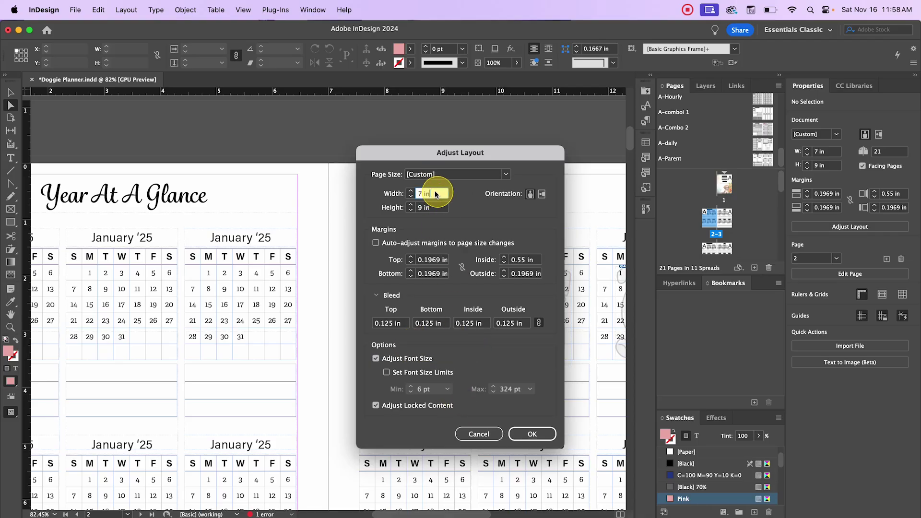
text(5)
key(Tab)
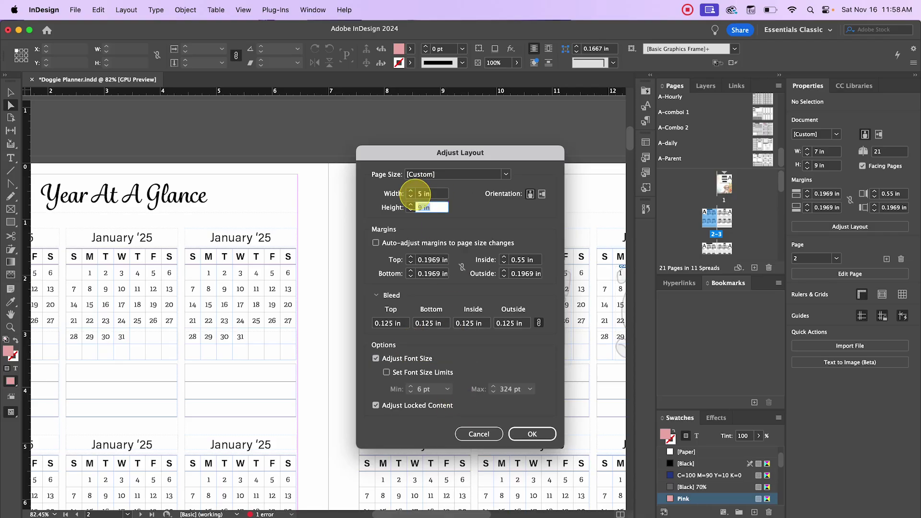
text(7)
click(531, 434)
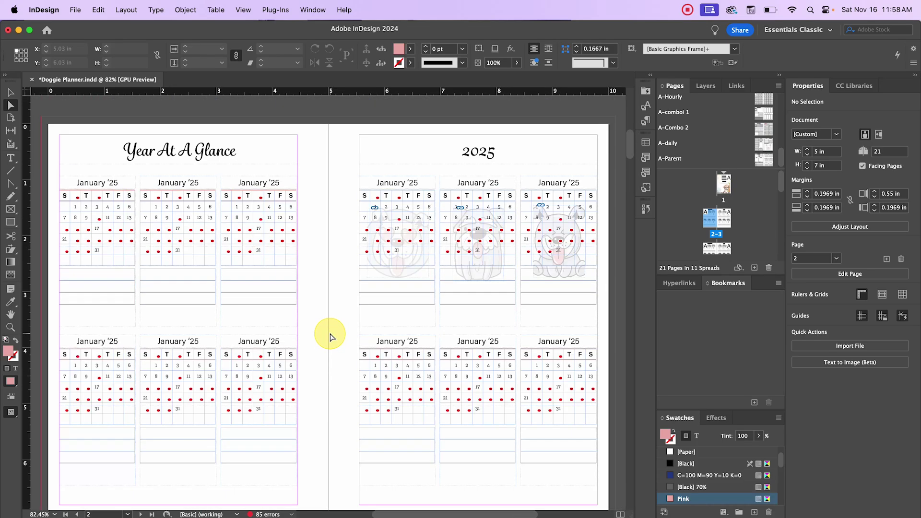
Display the A-To-Do 3&4 parent spread.
key(super+minus)
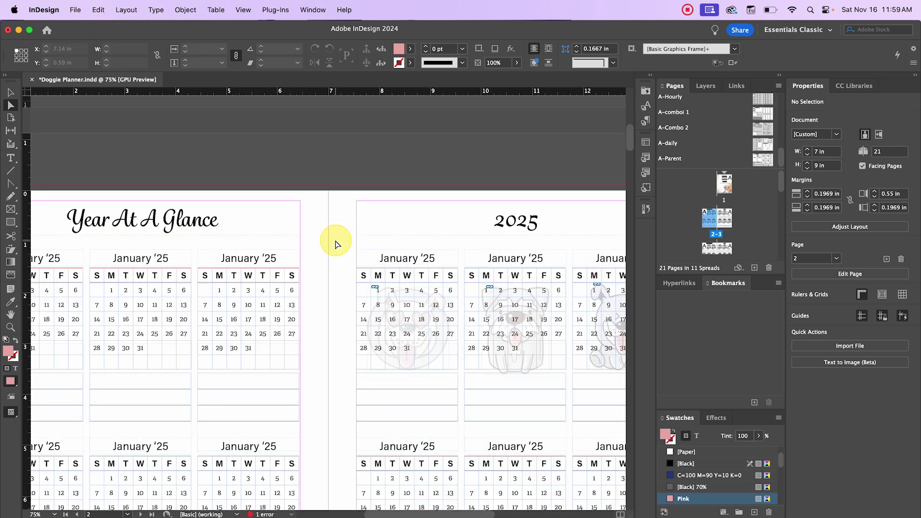
scroll(336, 244, down, 3)
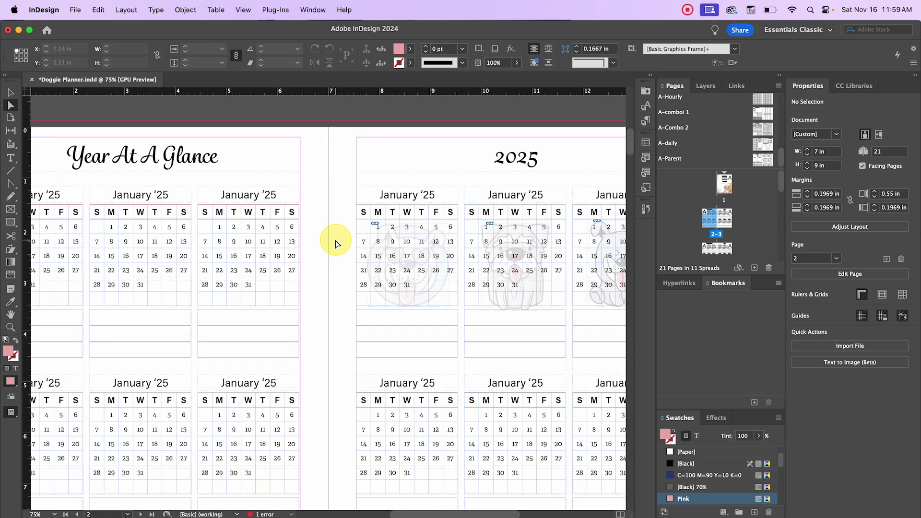
scroll(336, 244, down, 2)
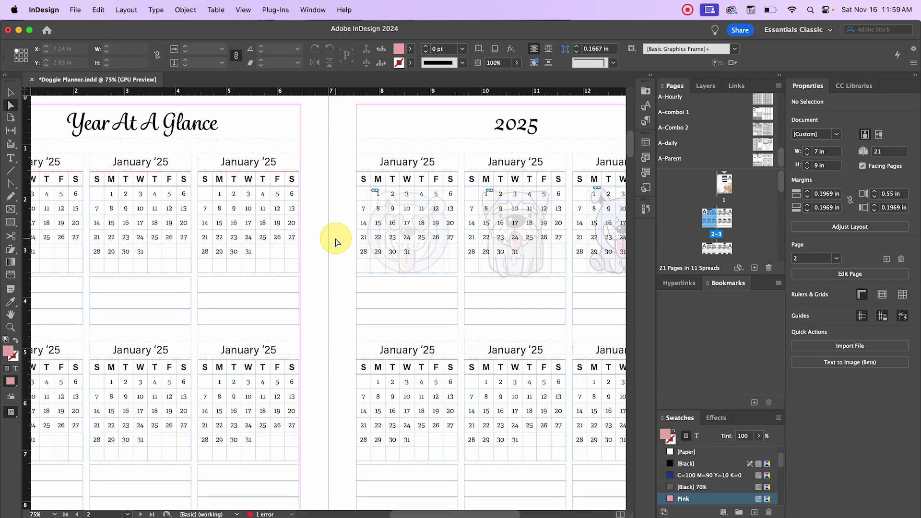
click(72, 10)
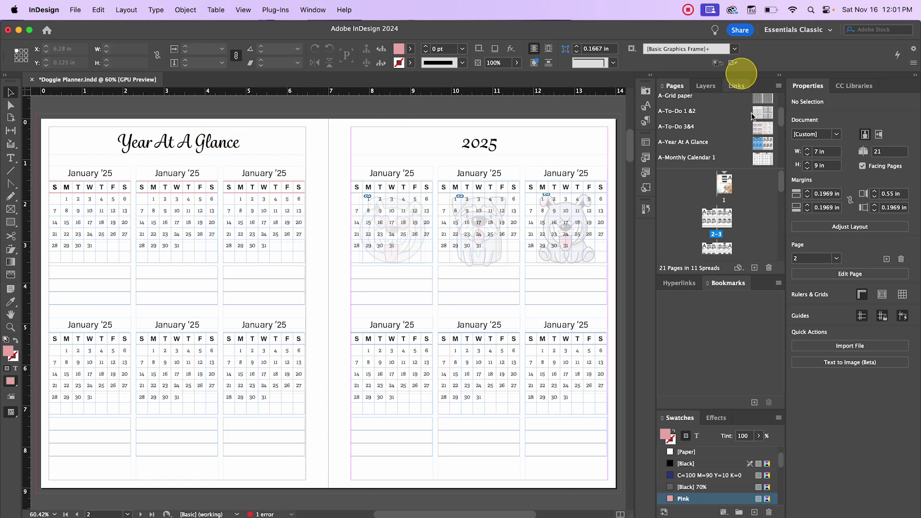
double_click(762, 127)
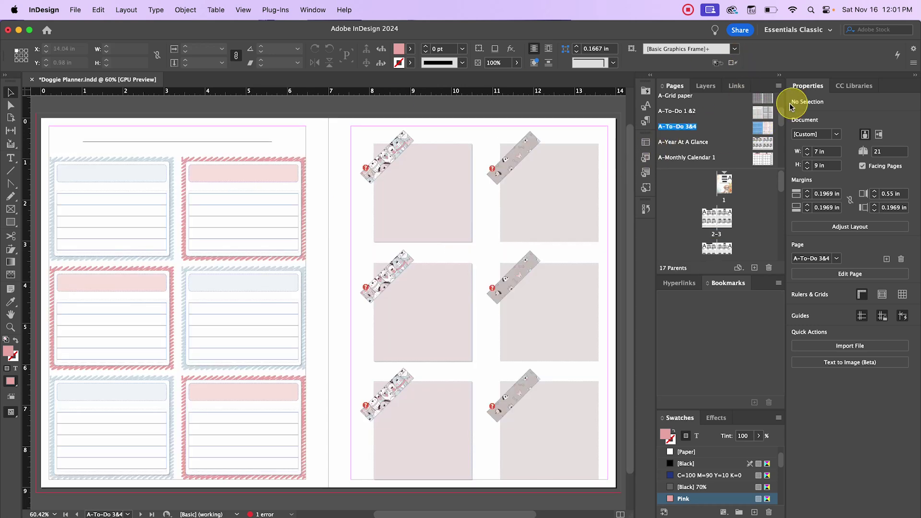
Open the A-monthly dashboard parent, select its "January 2025" heading text and show the paragraph styles.
double_click(762, 111)
scroll(761, 109, down, 3)
double_click(766, 143)
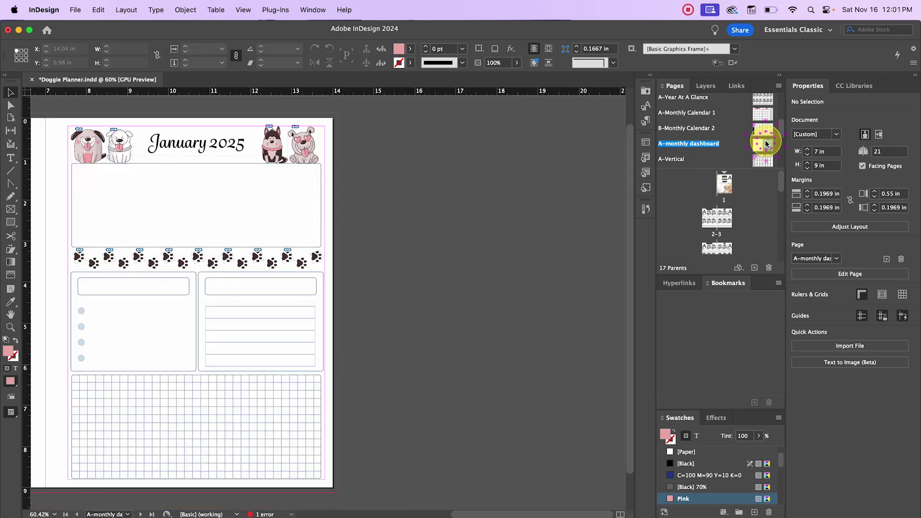
click(216, 154)
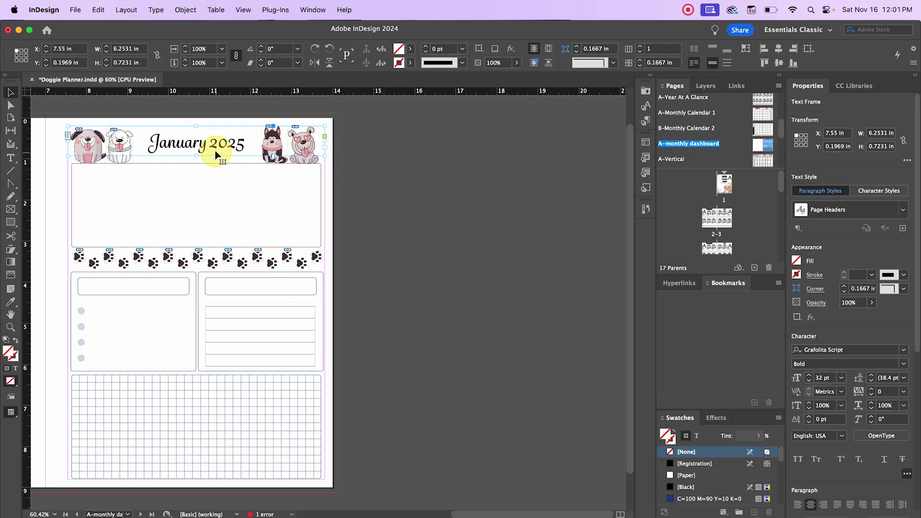
double_click(217, 146)
drag(247, 137, 148, 144)
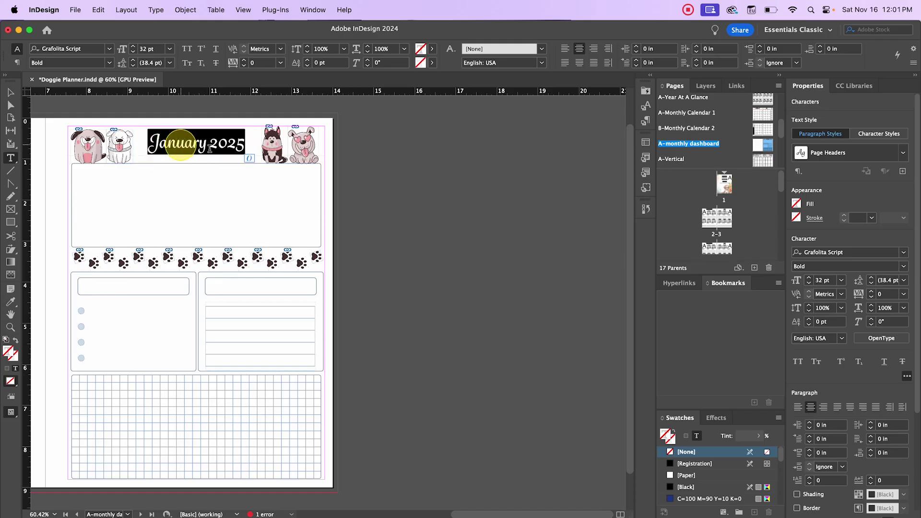
click(646, 121)
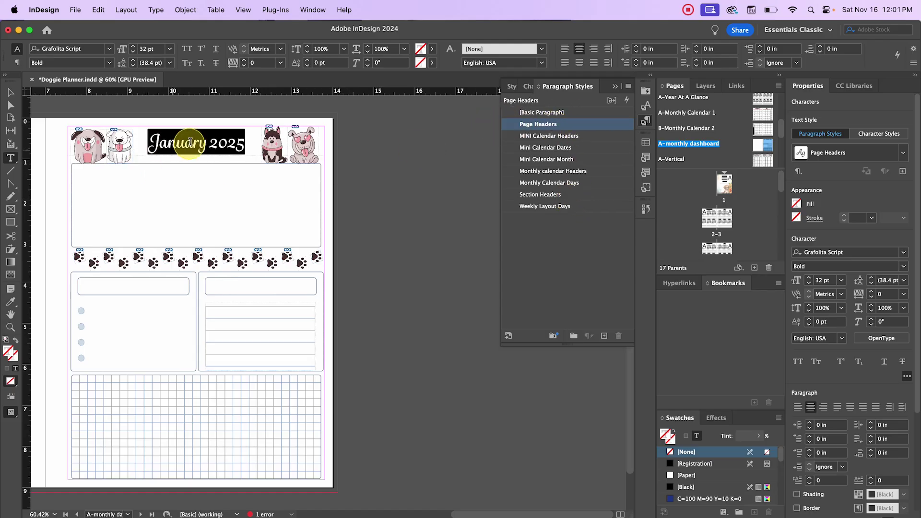
Change the font of the entire "January 2025" heading to Acumin Pro Bold.
click(204, 143)
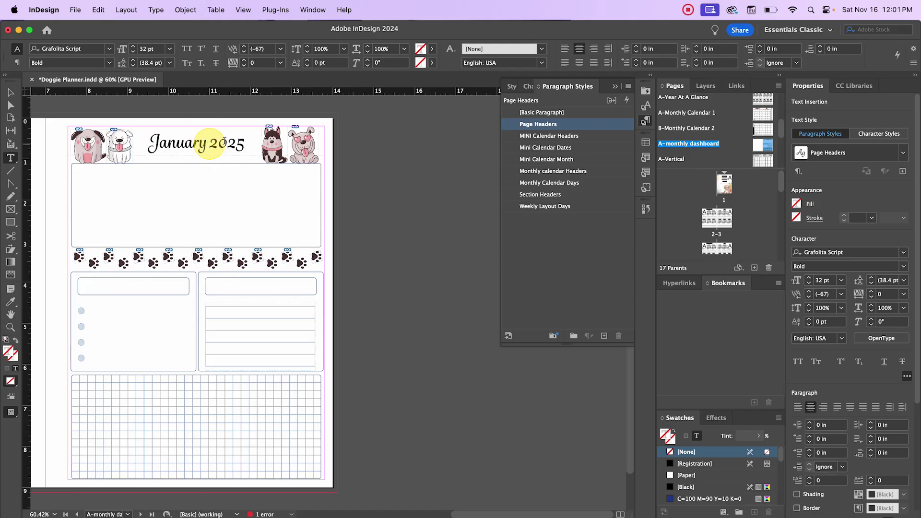
click(156, 155)
triple_click(156, 156)
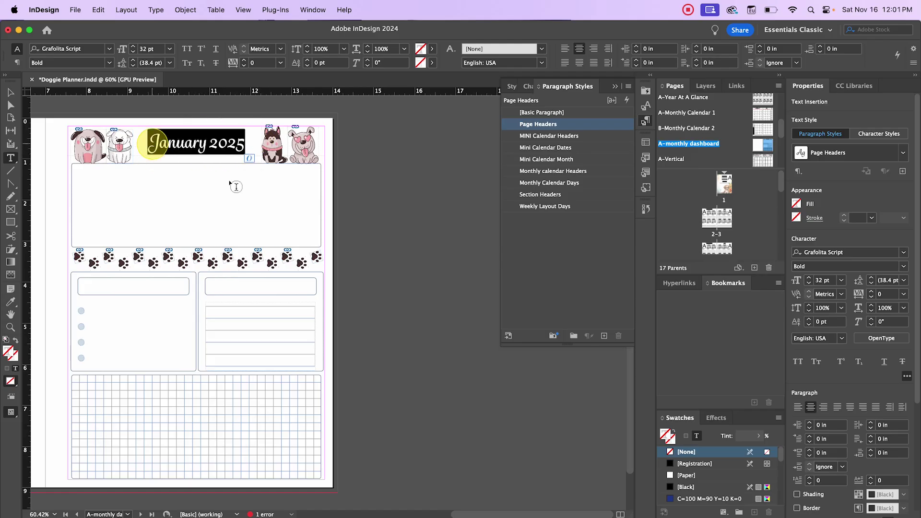
click(904, 254)
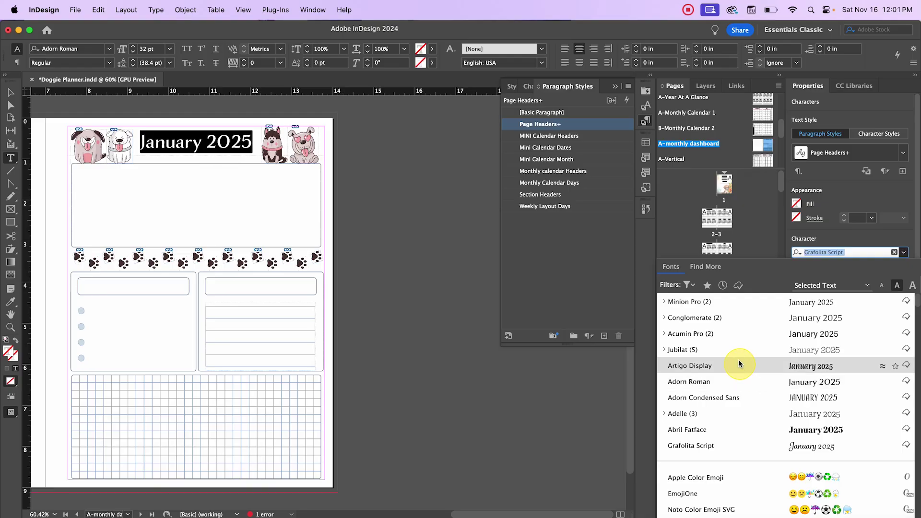
click(735, 343)
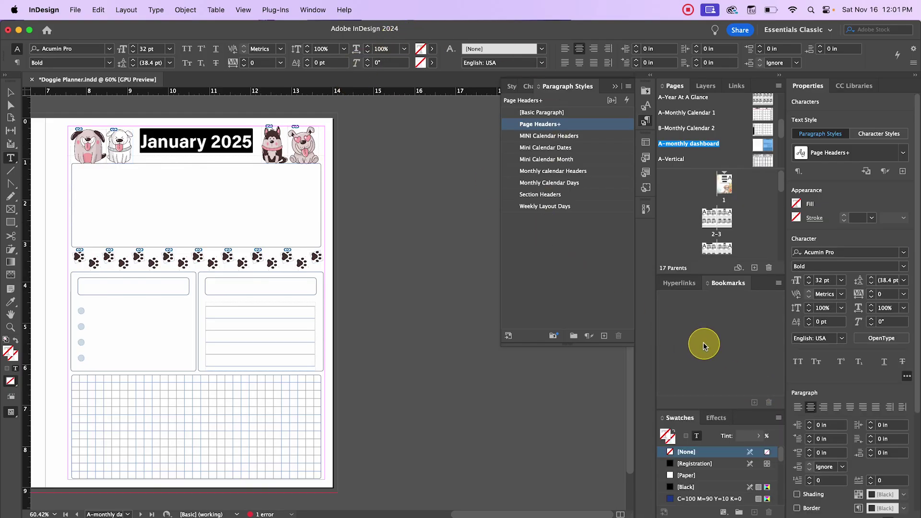
Set the "January 2025" heading to 30 pt and fill its text with the Pink swatch.
click(809, 286)
click(810, 286)
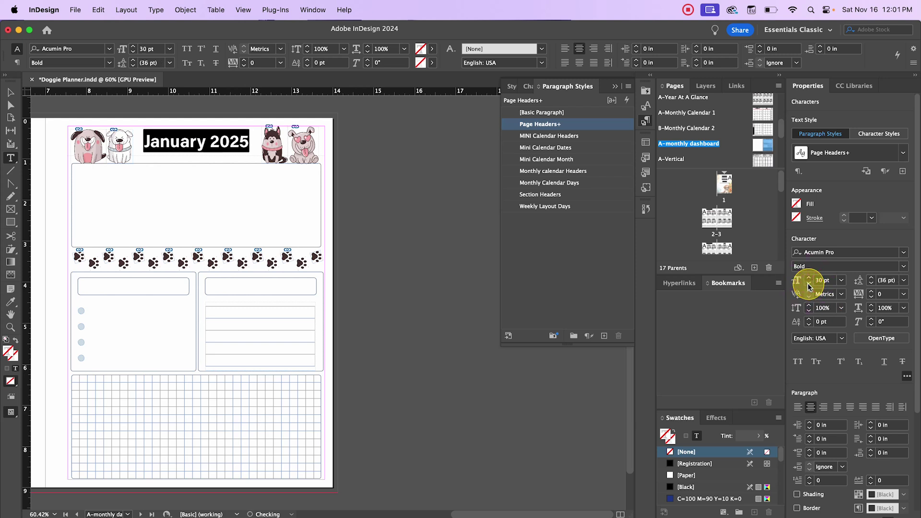
click(431, 50)
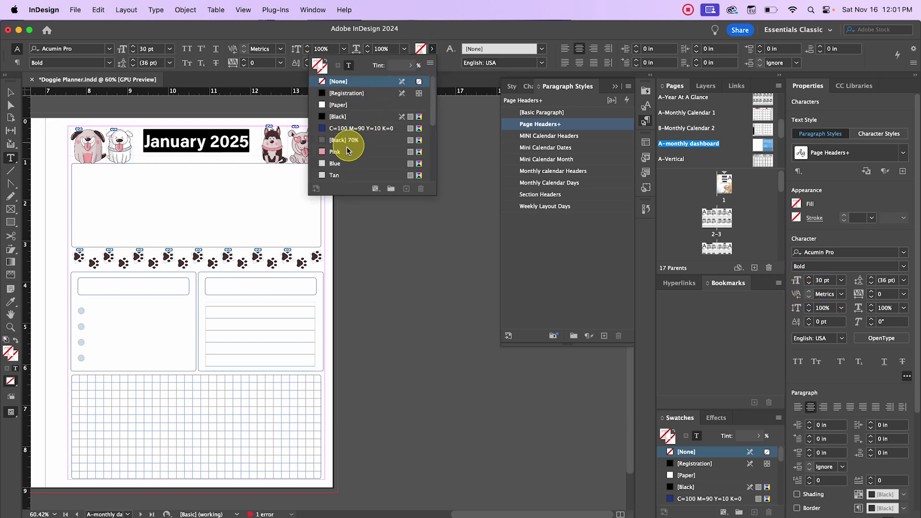
click(346, 151)
click(8, 93)
click(390, 179)
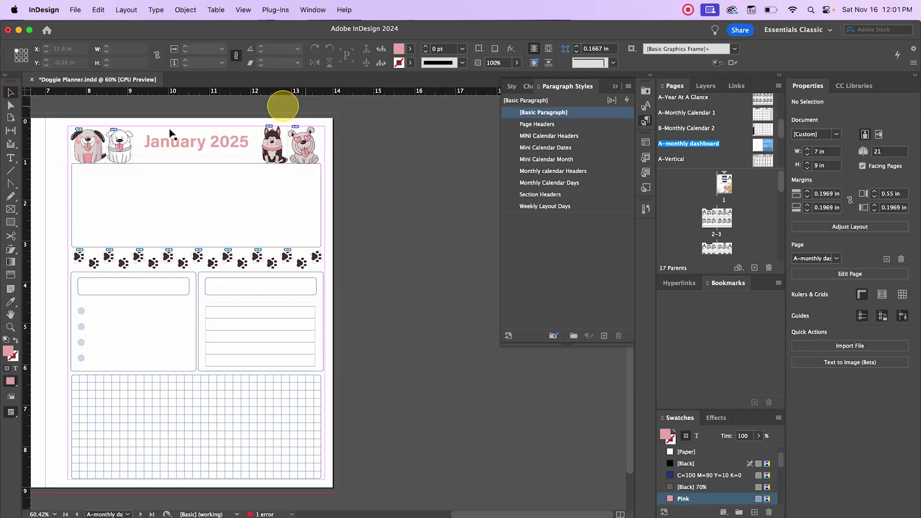
Redefine the Page Headers paragraph style from the reformatted "January 2025" heading.
double_click(227, 143)
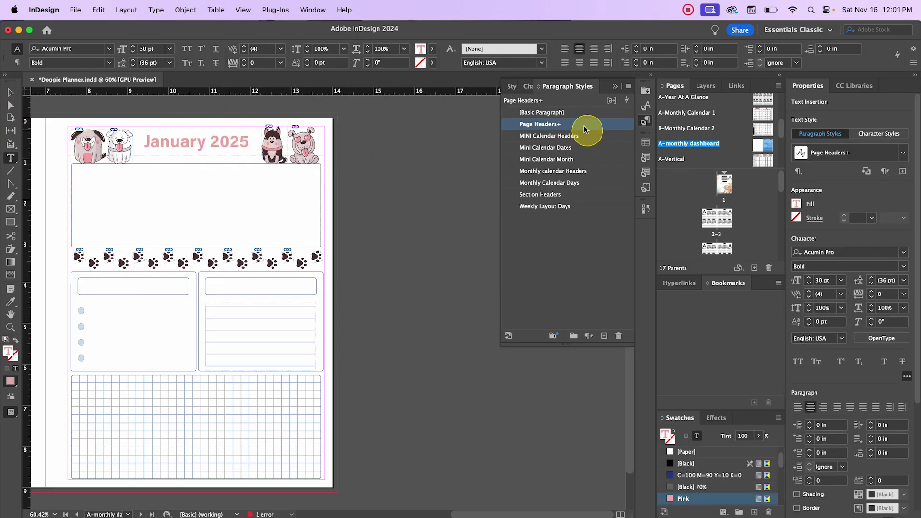
right_click(560, 126)
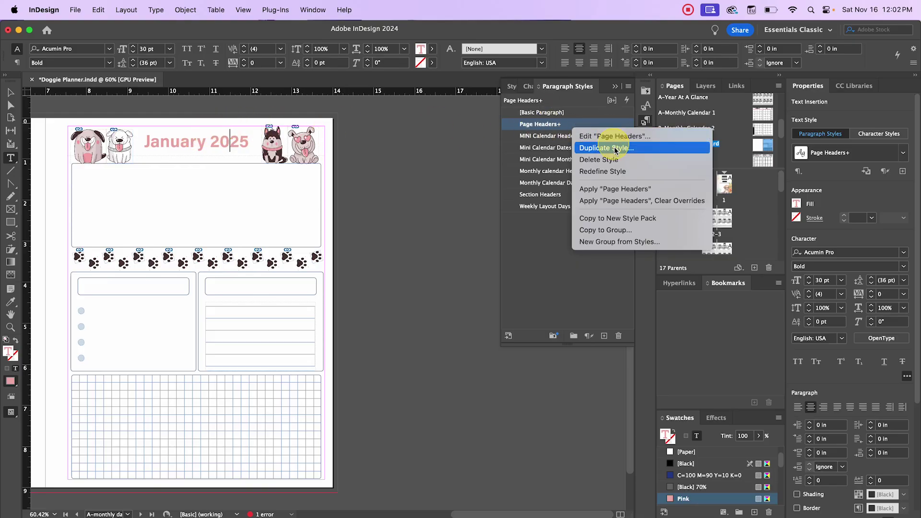
click(619, 169)
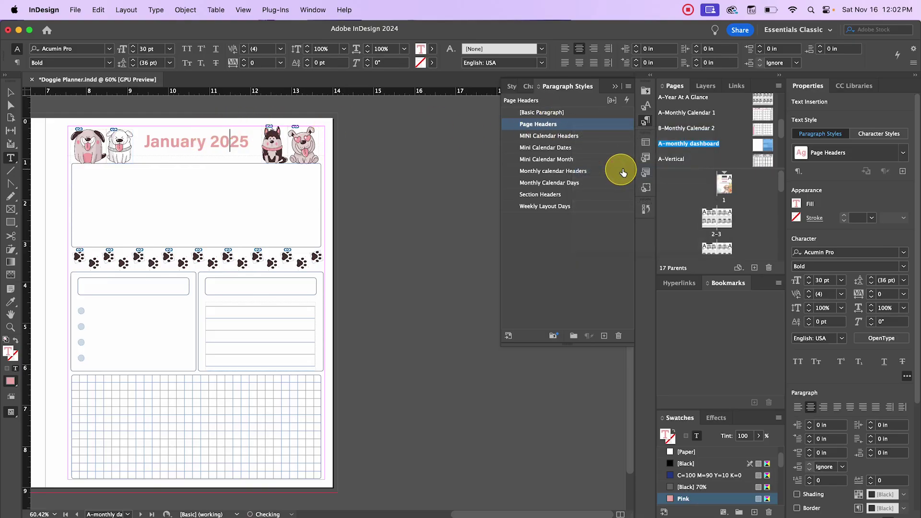
Check the page headers on the A-daily and A-Parent parent spreads.
scroll(756, 156, down, 3)
double_click(761, 144)
double_click(761, 144)
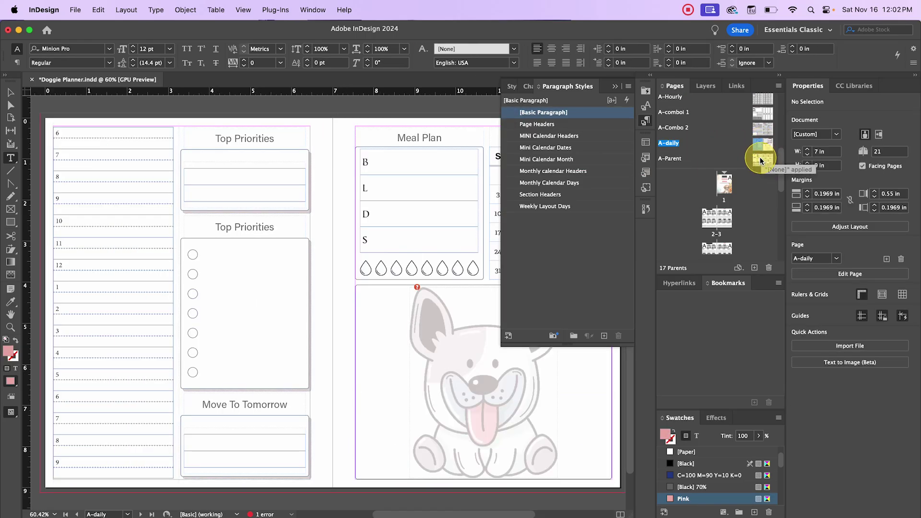
double_click(761, 158)
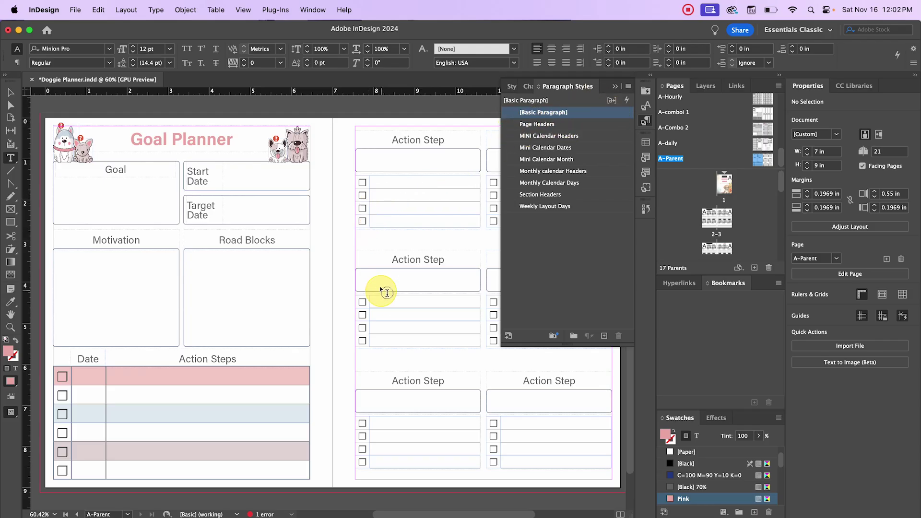
Select the Road Blocks box on the A-Parent spread and show the object styles.
click(10, 92)
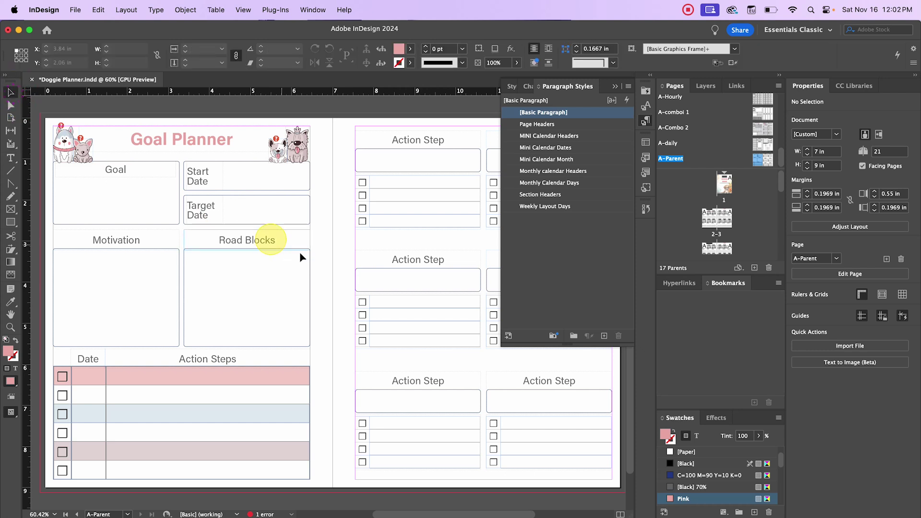
click(310, 266)
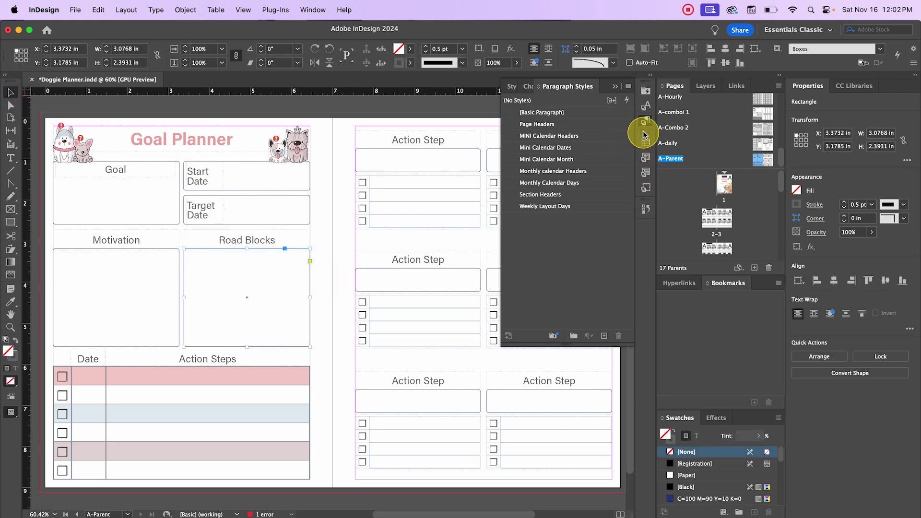
click(646, 159)
click(646, 142)
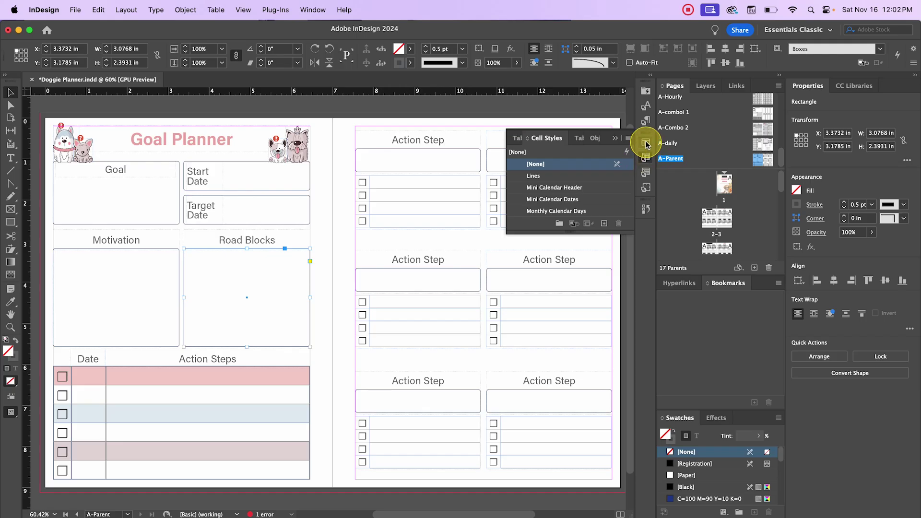
click(593, 138)
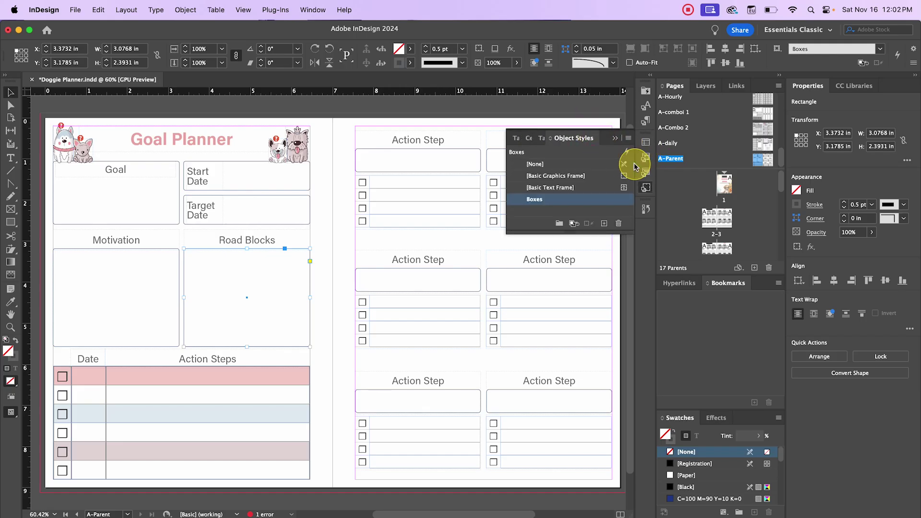
click(324, 264)
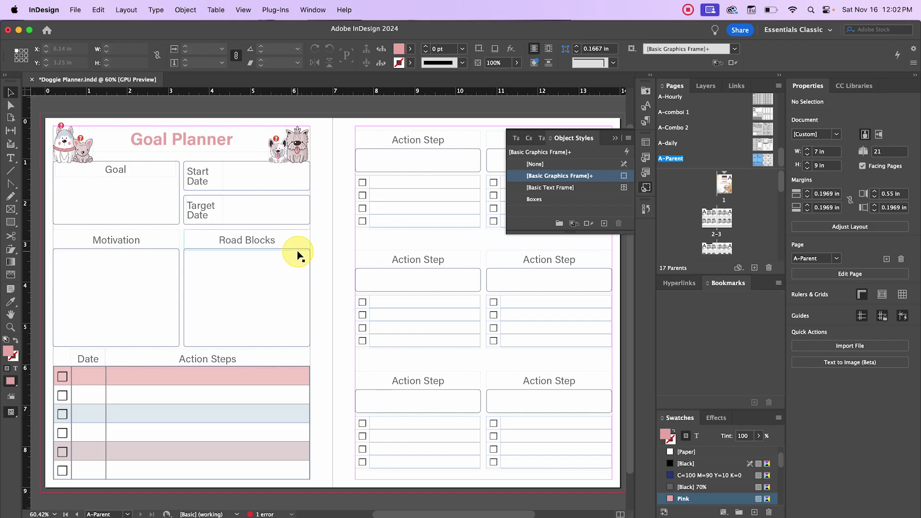
click(309, 263)
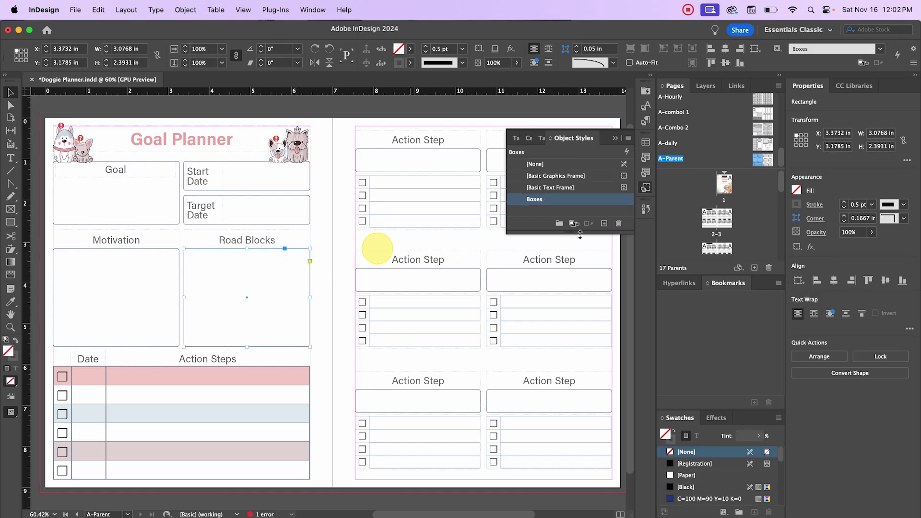
Give the Road Blocks box a 2 pt stroke and set its corner shape to None.
click(872, 204)
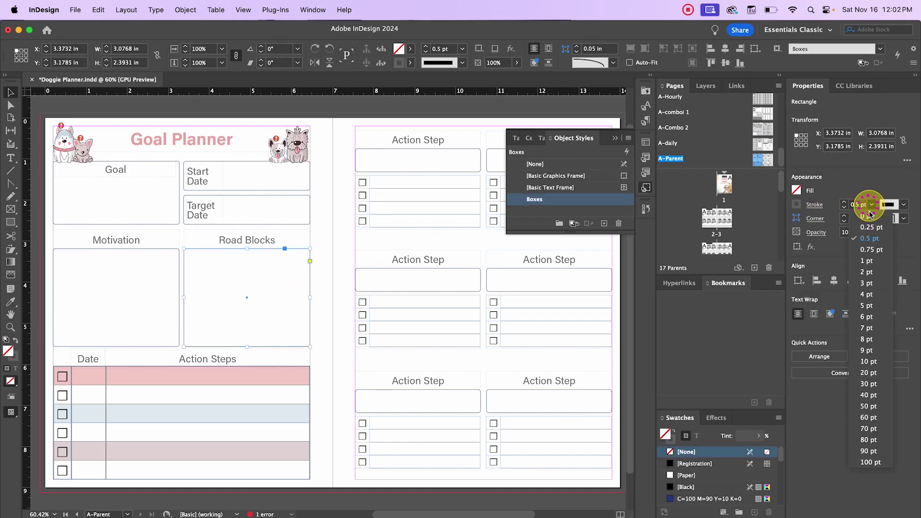
click(872, 261)
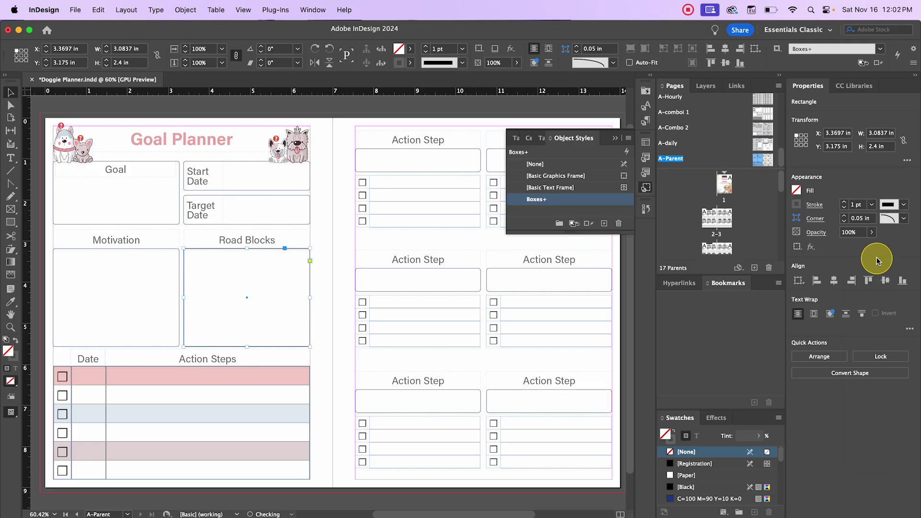
click(871, 204)
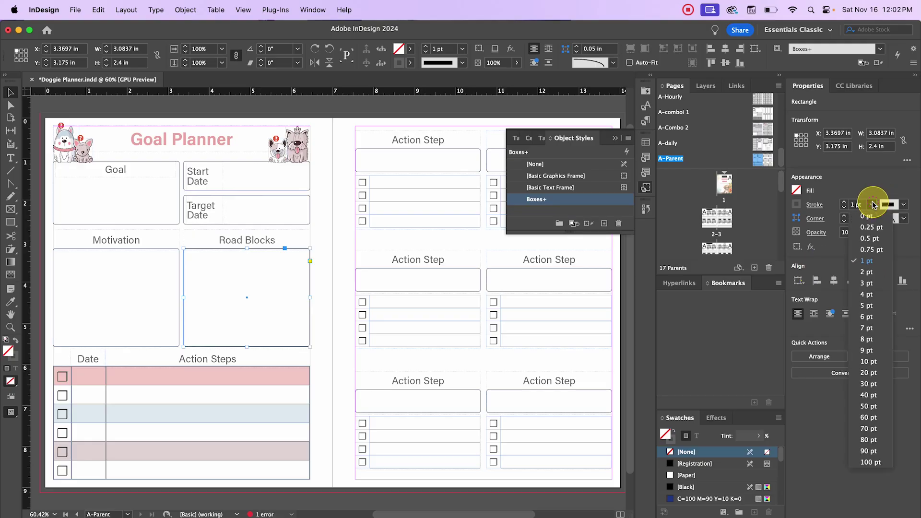
click(871, 274)
click(904, 219)
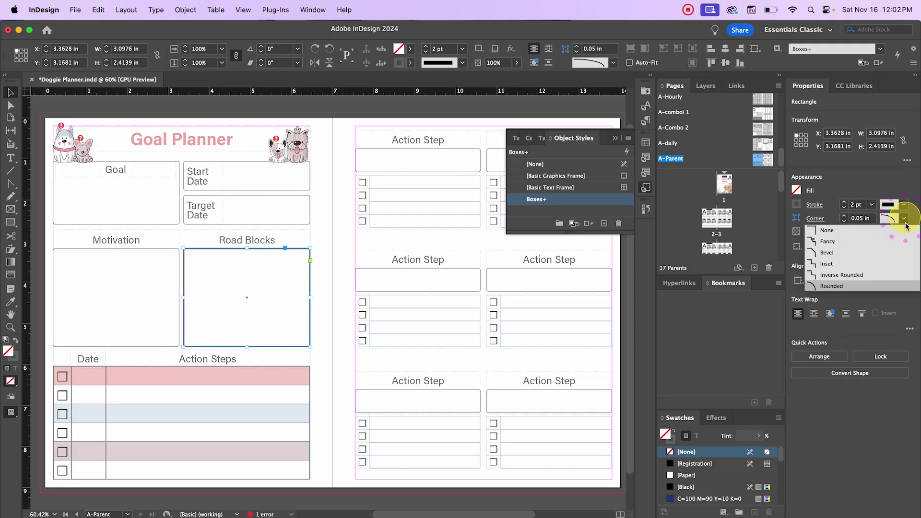
click(883, 230)
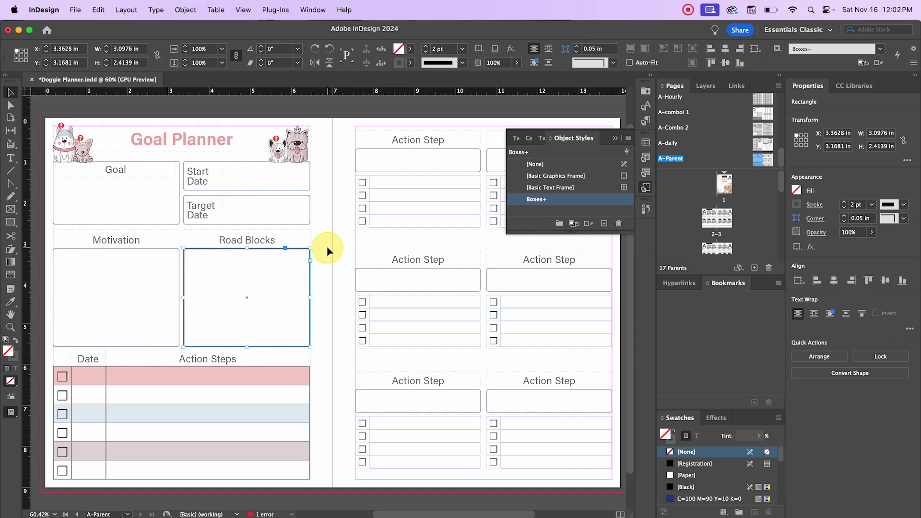
click(323, 296)
click(310, 275)
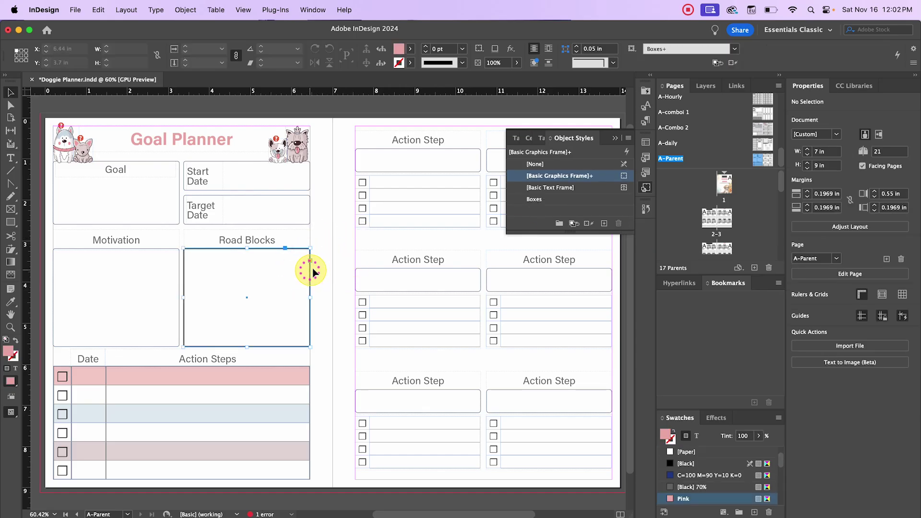
Redefine the Boxes object style from the modified Road Blocks box.
right_click(548, 200)
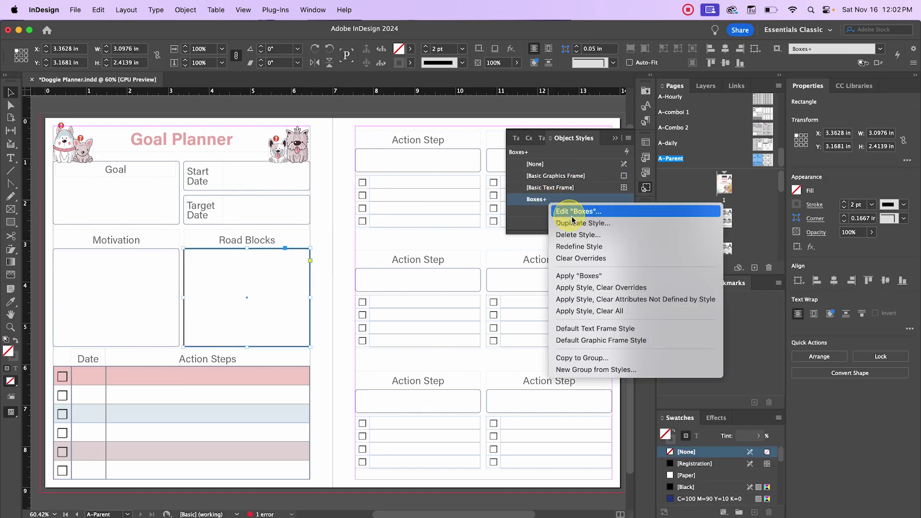
click(606, 246)
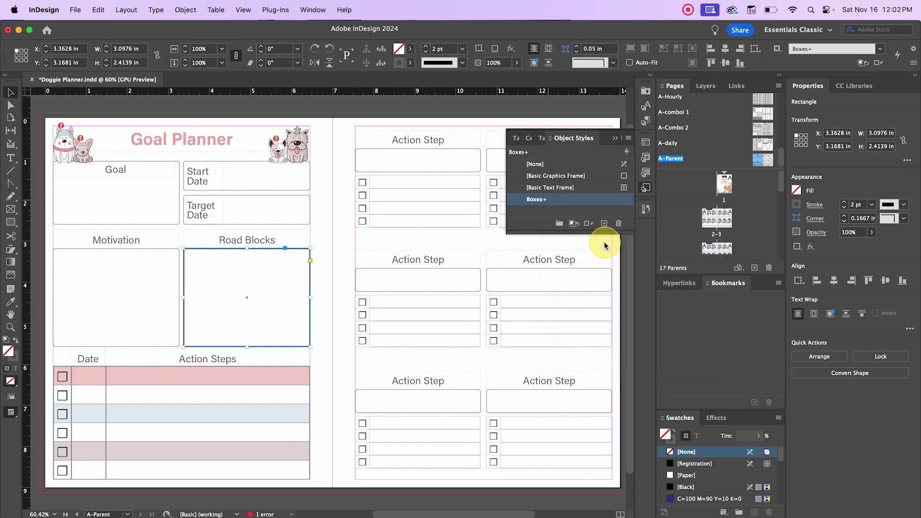
click(331, 211)
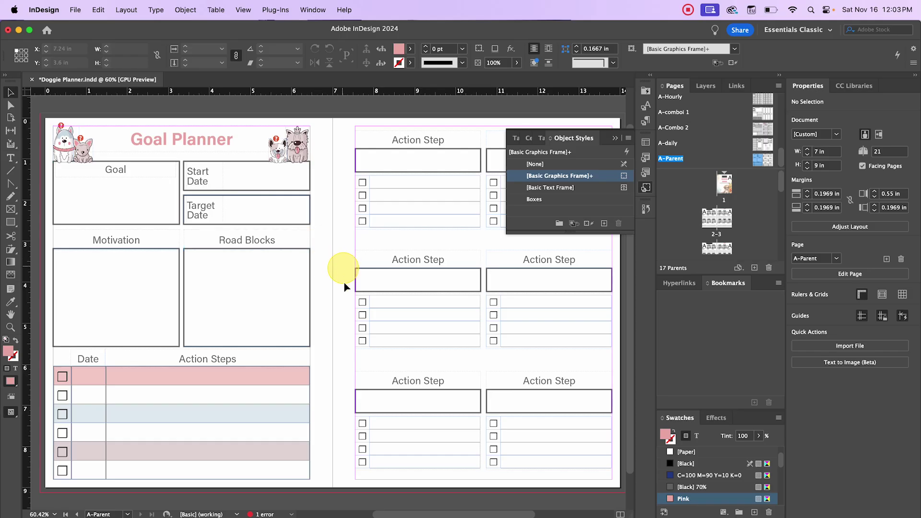
Check the restyled boxes on the A-Parent, A-daily and A-Hourly parent spreads.
scroll(341, 293, down, 3)
scroll(341, 293, up, 4)
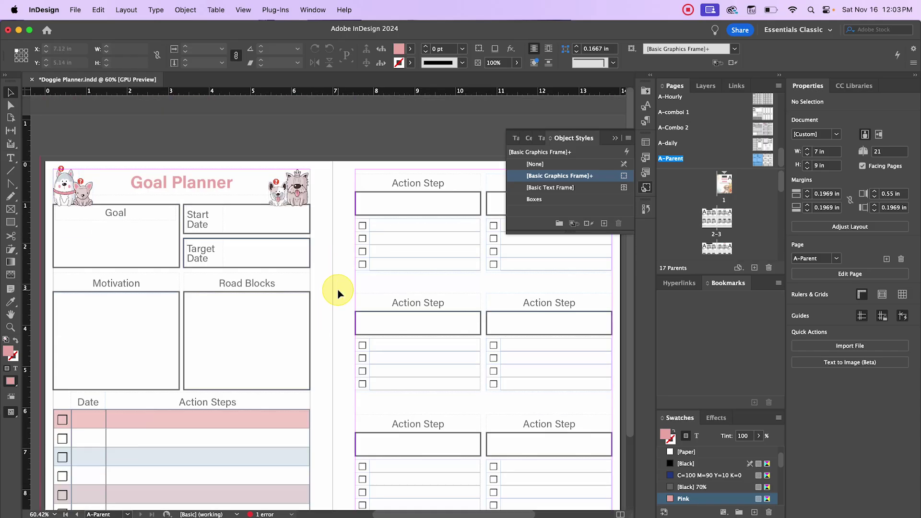
double_click(759, 140)
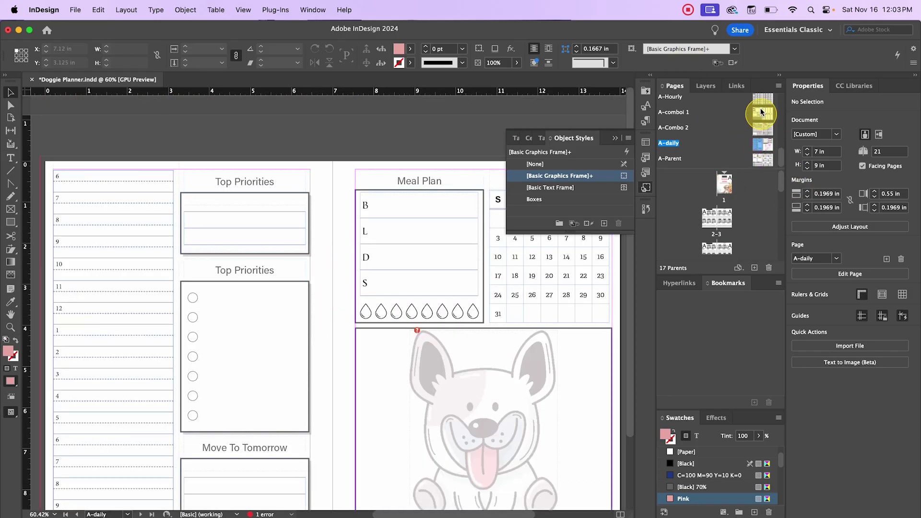
double_click(760, 112)
double_click(757, 100)
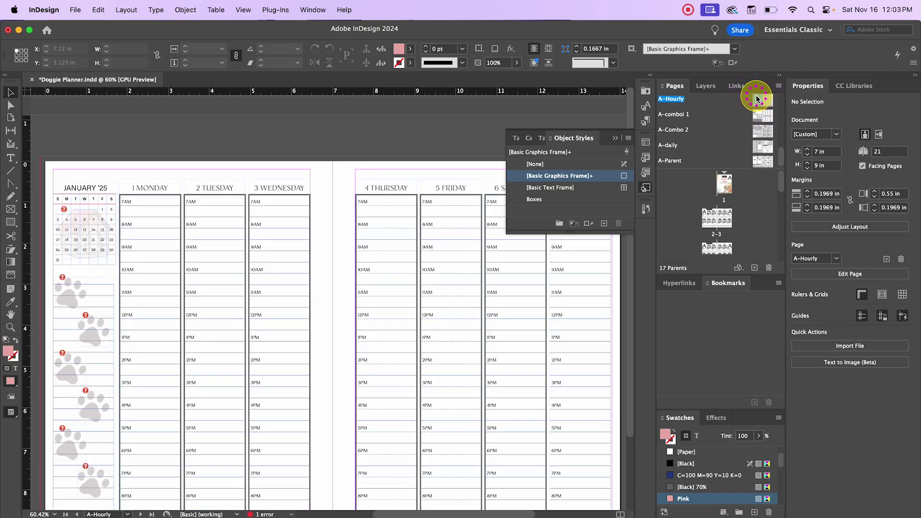
scroll(760, 126, up, 3)
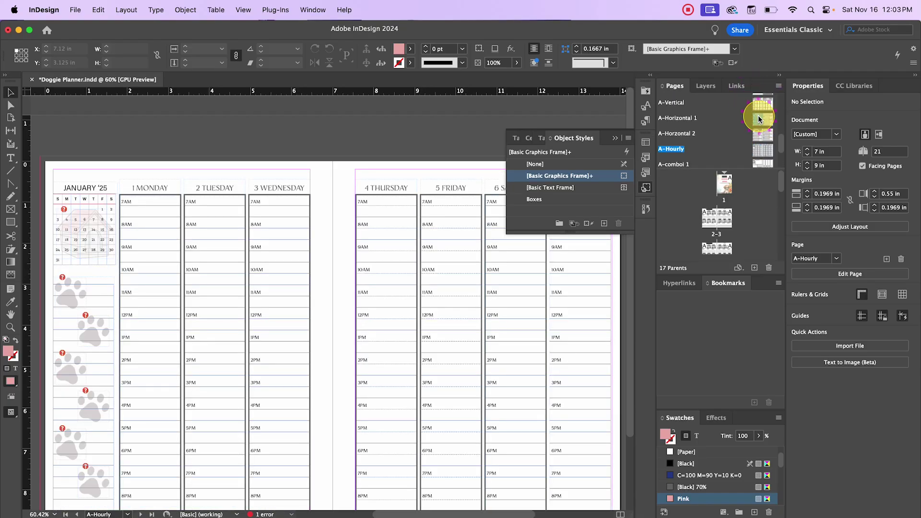
Check the restyled boxes on the A-Vertical, A-Horizontal 1 and A-Horzontal 2 parent spreads.
double_click(761, 125)
double_click(758, 102)
scroll(759, 102, up, 3)
double_click(759, 102)
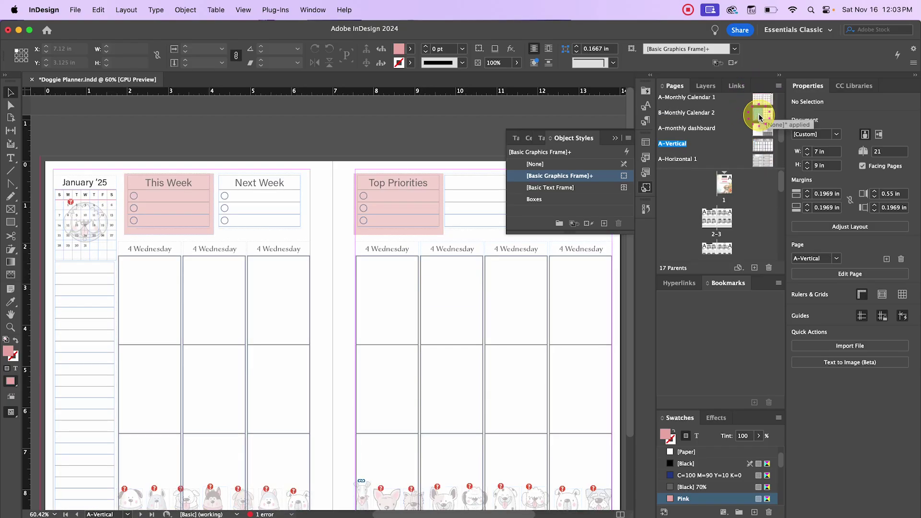
double_click(758, 99)
scroll(758, 120, down, 3)
double_click(758, 132)
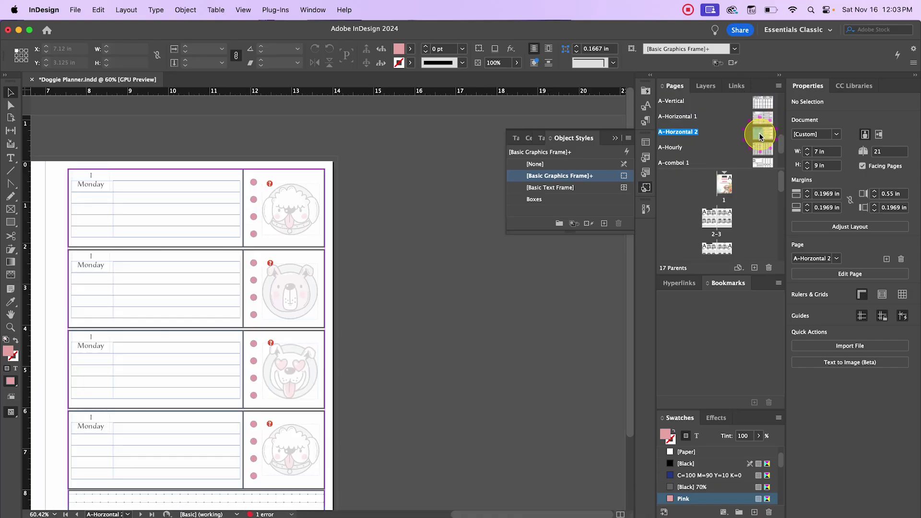
click(296, 214)
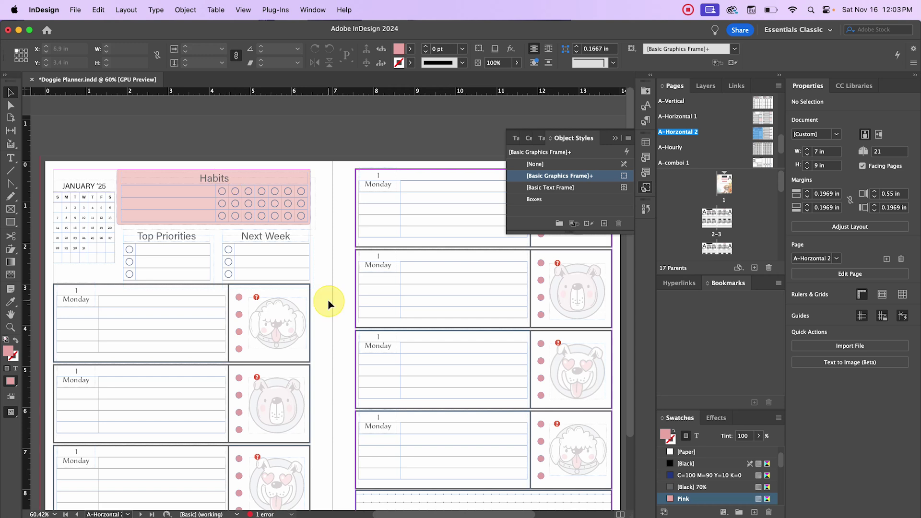
Select the Boxes object style with nothing selected and review the options available for it.
click(550, 200)
right_click(550, 199)
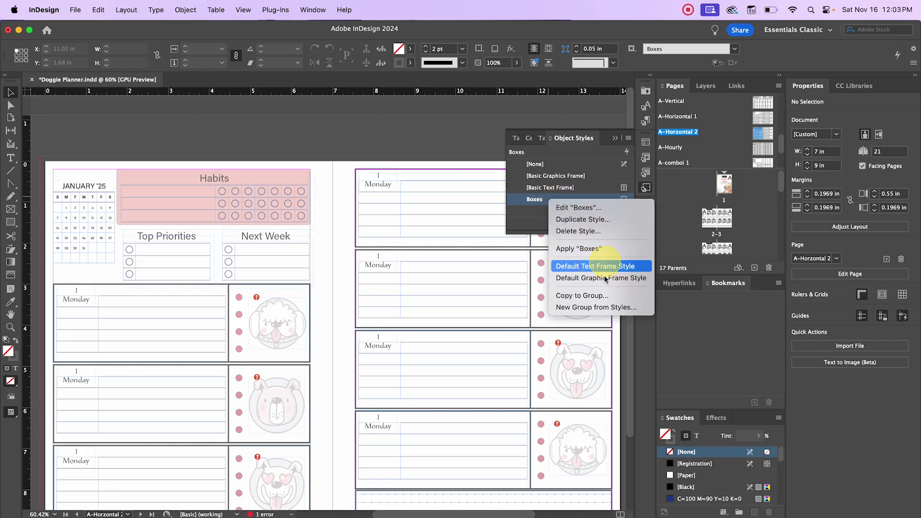
click(359, 183)
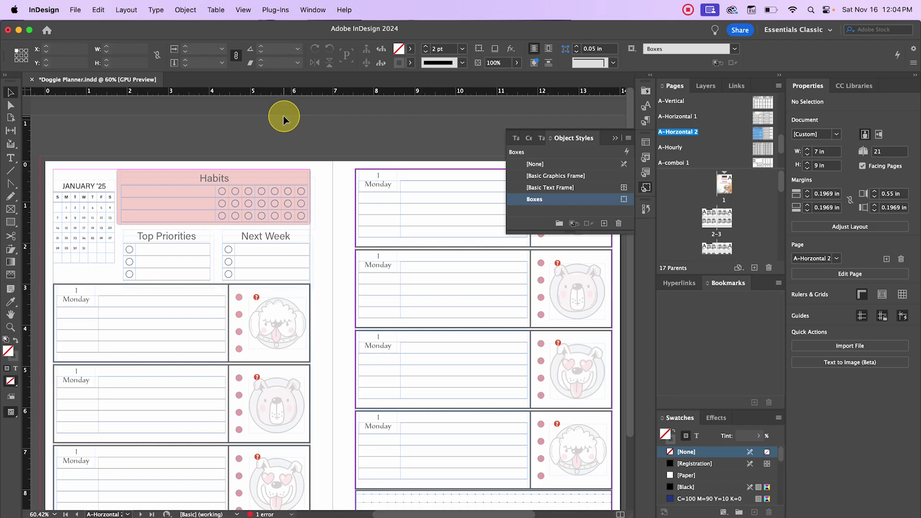
click(302, 131)
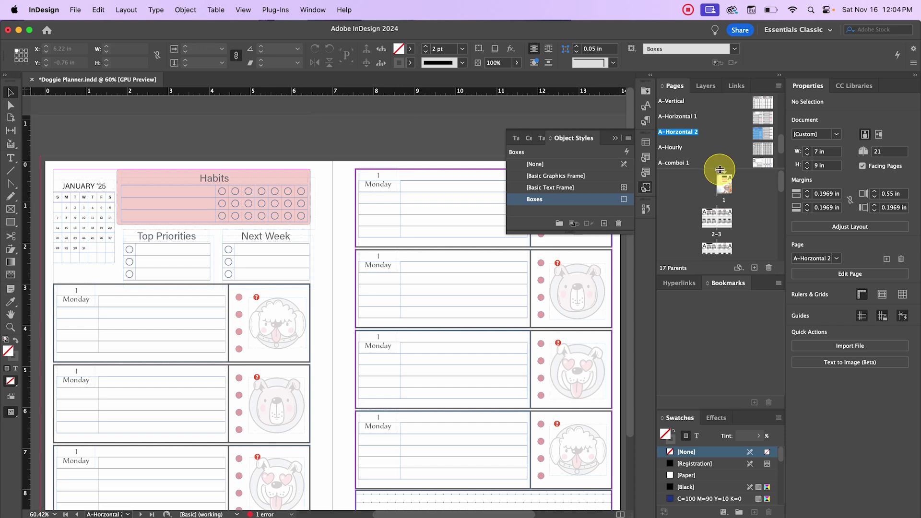
Open the A-Year At A Glance parent spread and hide the object styles.
double_click(762, 150)
scroll(762, 140, down, 5)
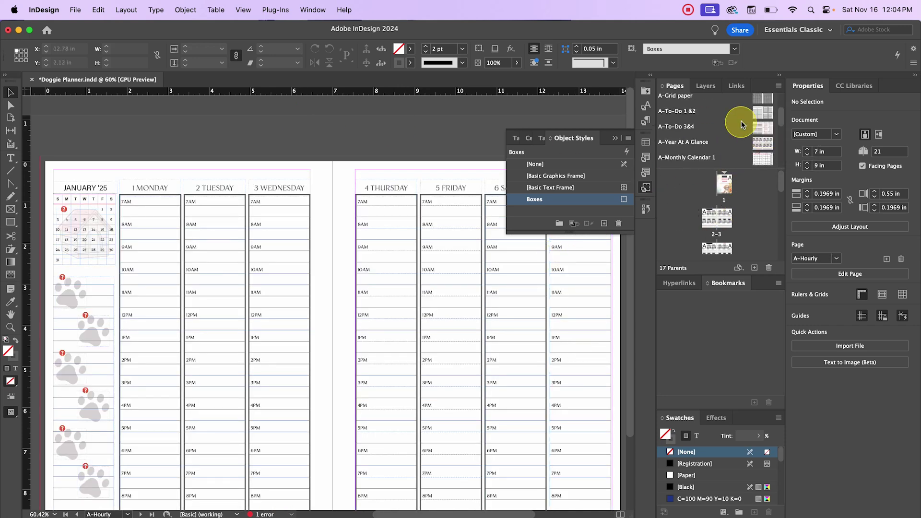
double_click(768, 137)
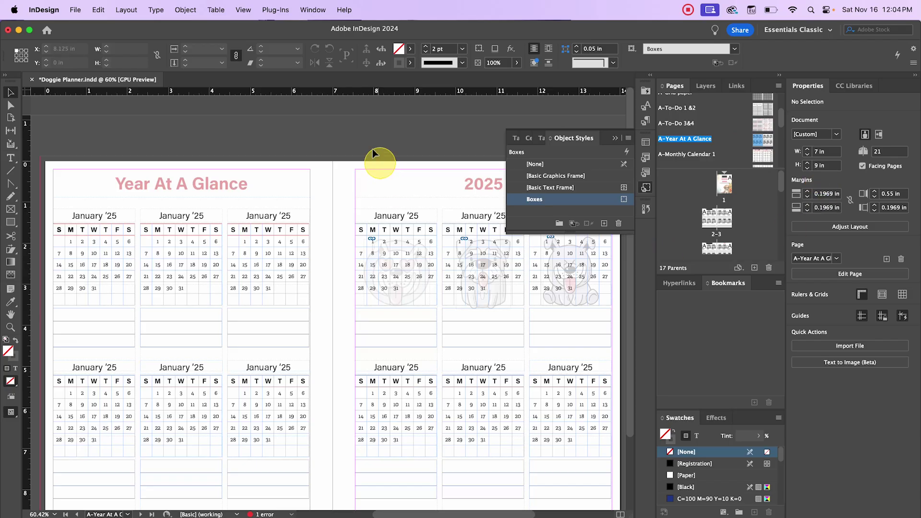
click(615, 138)
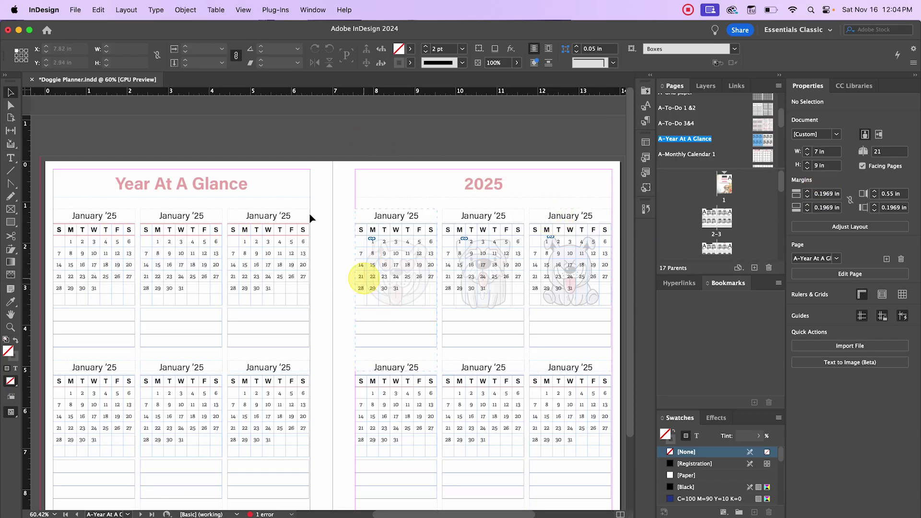
double_click(765, 138)
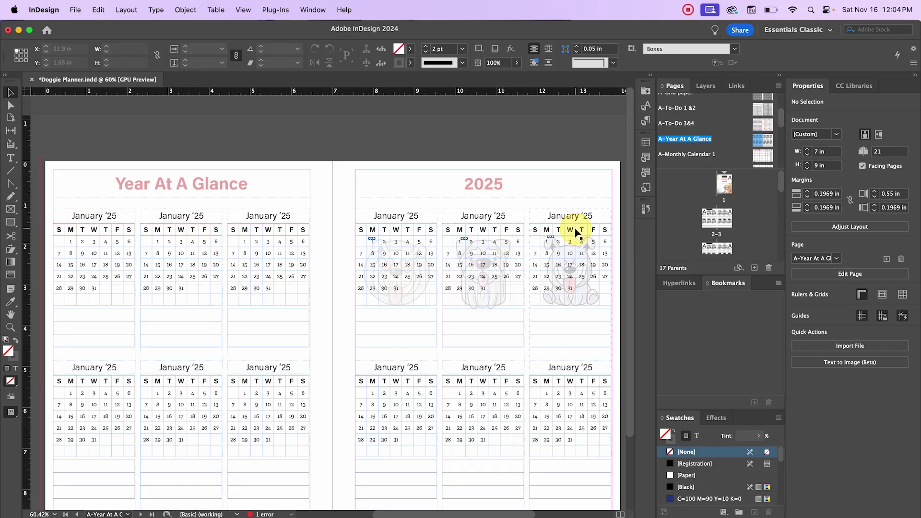
scroll(252, 280, down, 1)
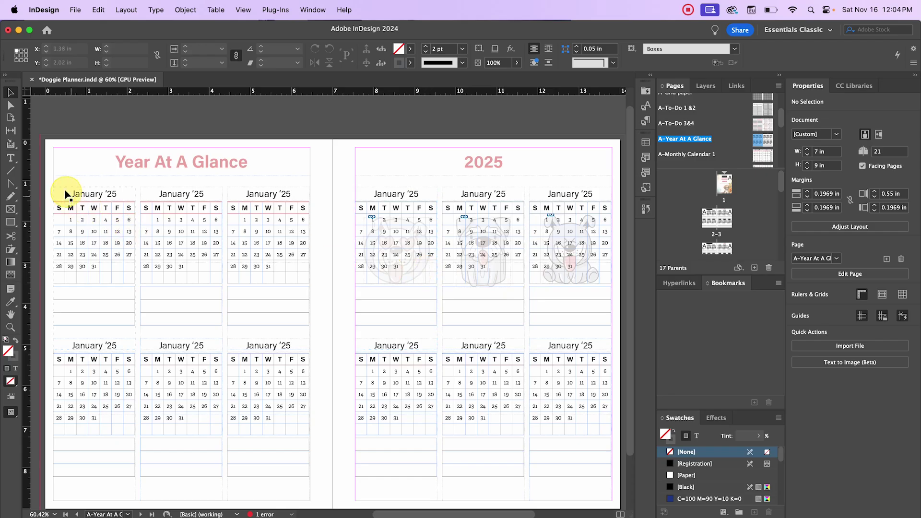
Swap the upper and lower rows of mini calendars on the 2025 page of the A-Year At A Glance parent.
drag(33, 177, 296, 290)
scroll(278, 216, right, 5)
scroll(279, 215, down, 1)
drag(220, 173, 485, 290)
drag(412, 233, 404, 496)
drag(220, 291, 508, 384)
drag(456, 359, 453, 206)
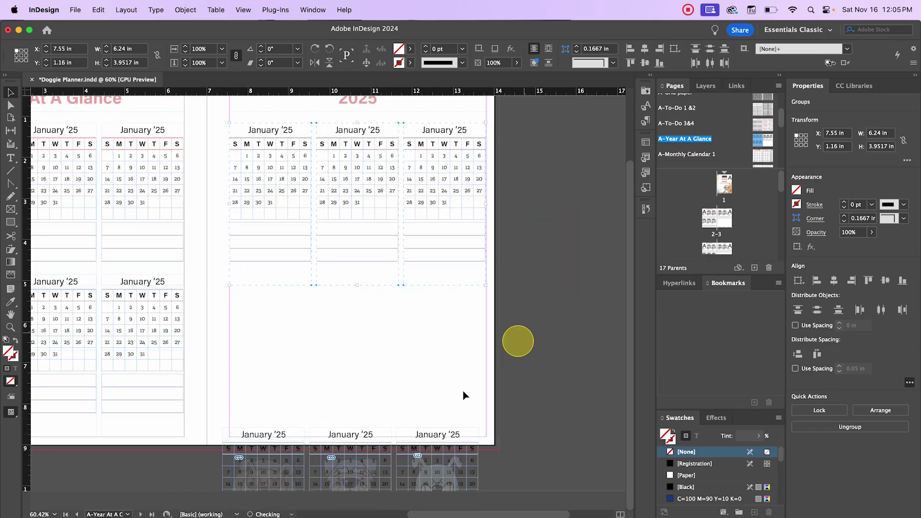
drag(189, 463, 448, 314)
click(532, 334)
scroll(552, 331, left, 5)
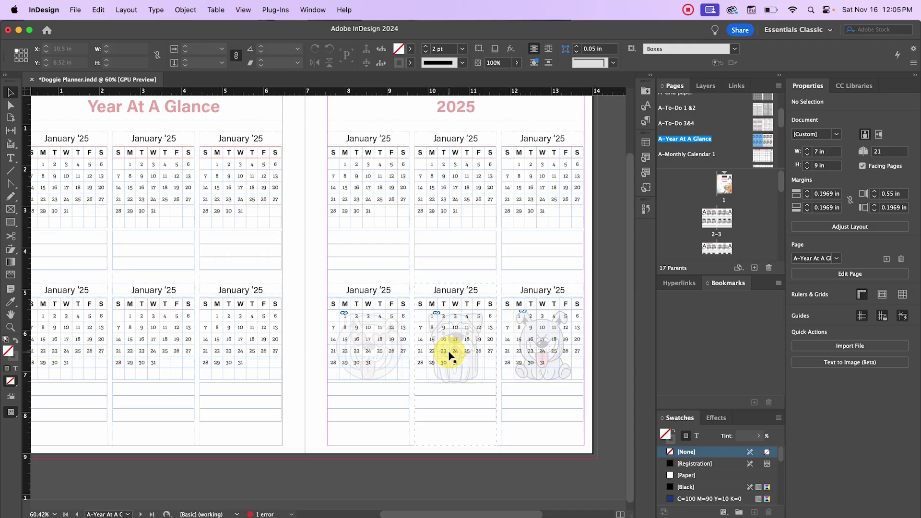
Check the swapped calendar rows on the document pages based on the A-Year At A Glance parent, from page 3 to page 7.
alt+click(724, 220)
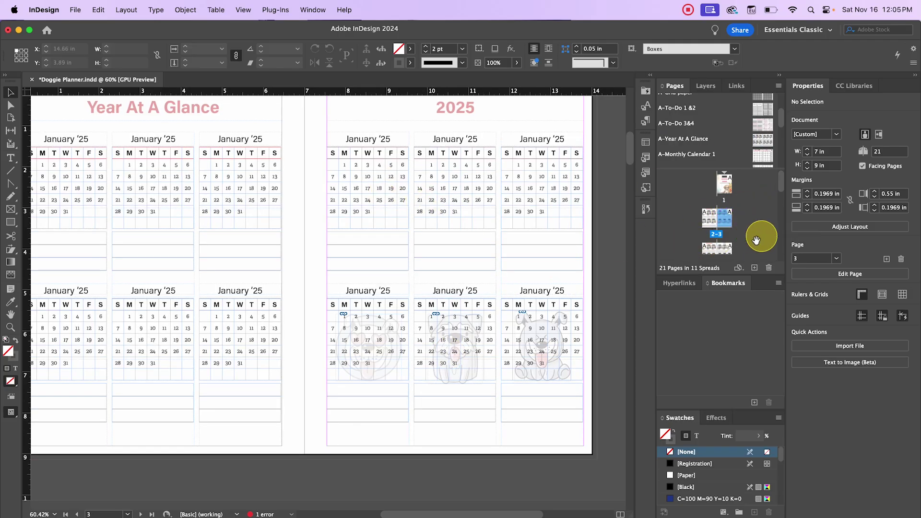
double_click(723, 244)
scroll(726, 234, down, 2)
scroll(718, 206, up, 3)
scroll(745, 144, up, 3)
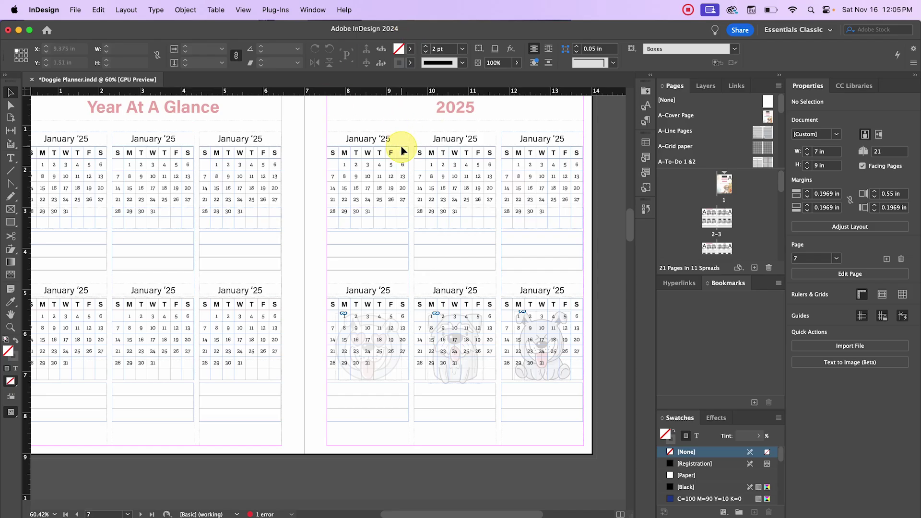
scroll(421, 232, up, 2)
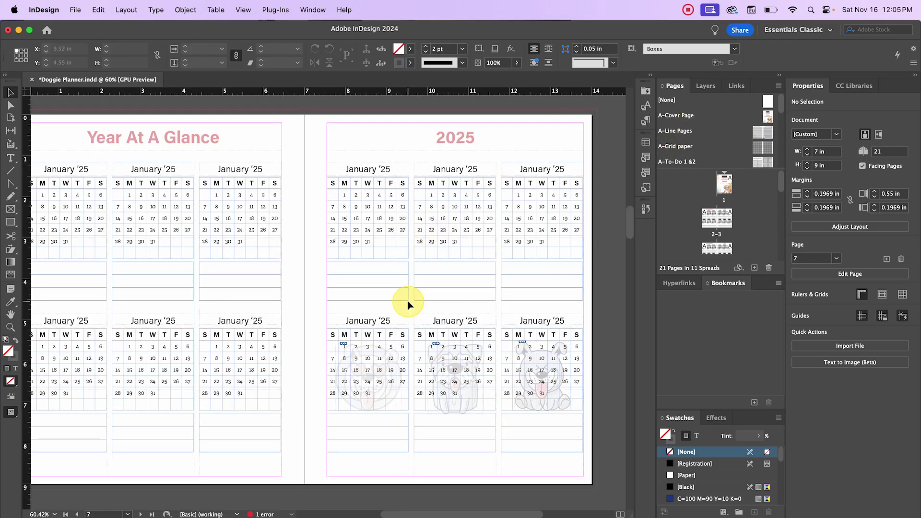
Override the upper row of mini calendars on page 7 and change their month names to JFeb, dkfjhsah and Janassamuary.
click(451, 185)
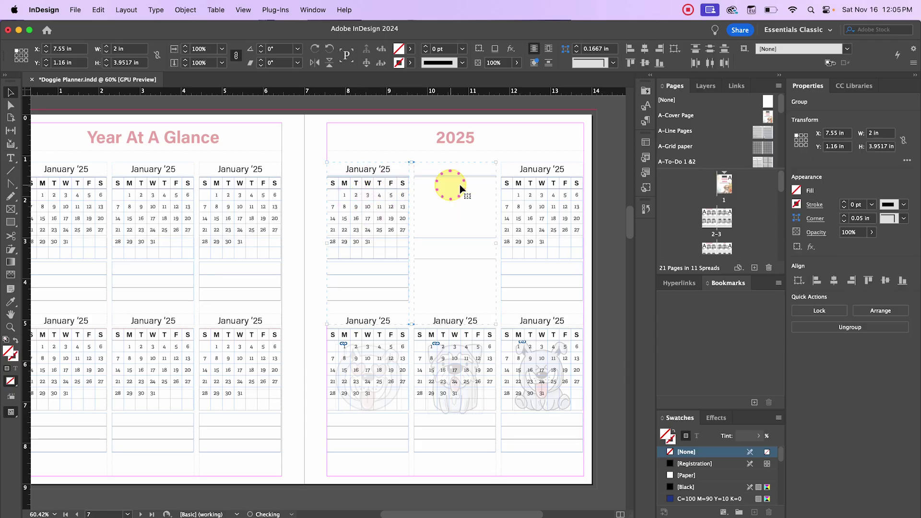
click(322, 180)
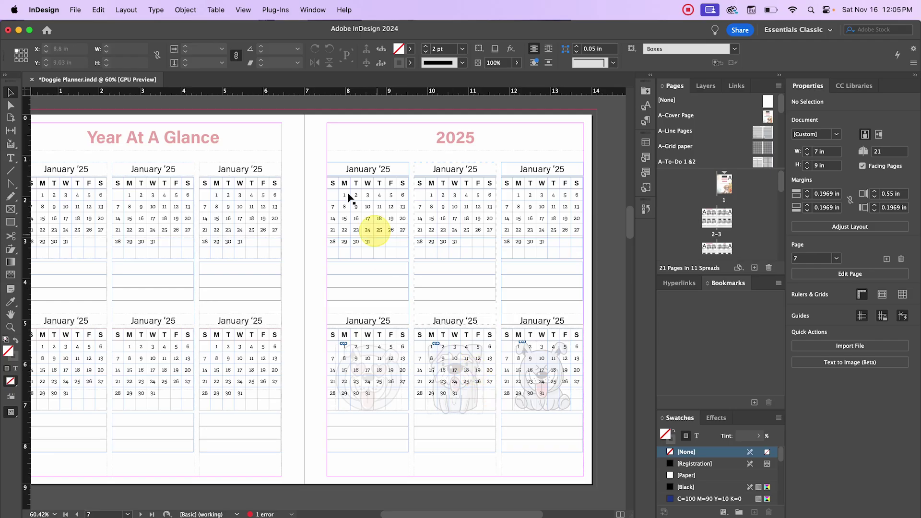
drag(319, 171, 604, 261)
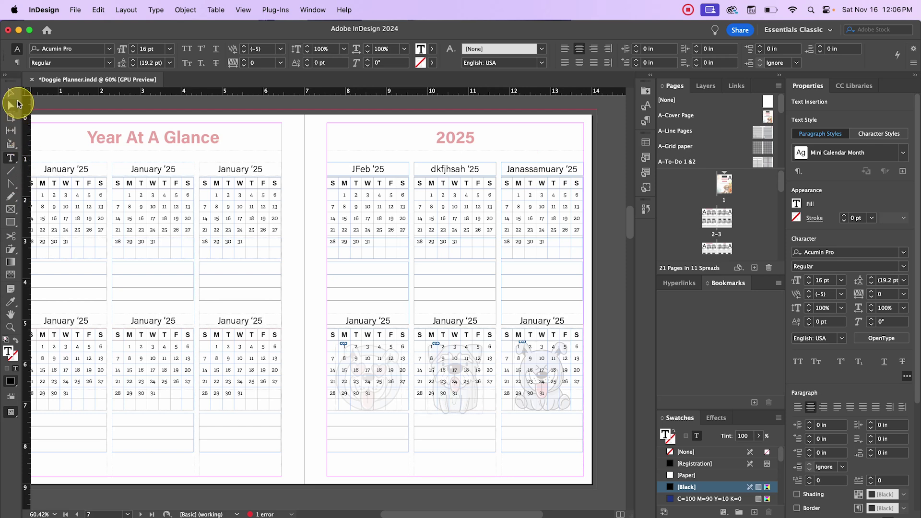
click(15, 96)
click(309, 181)
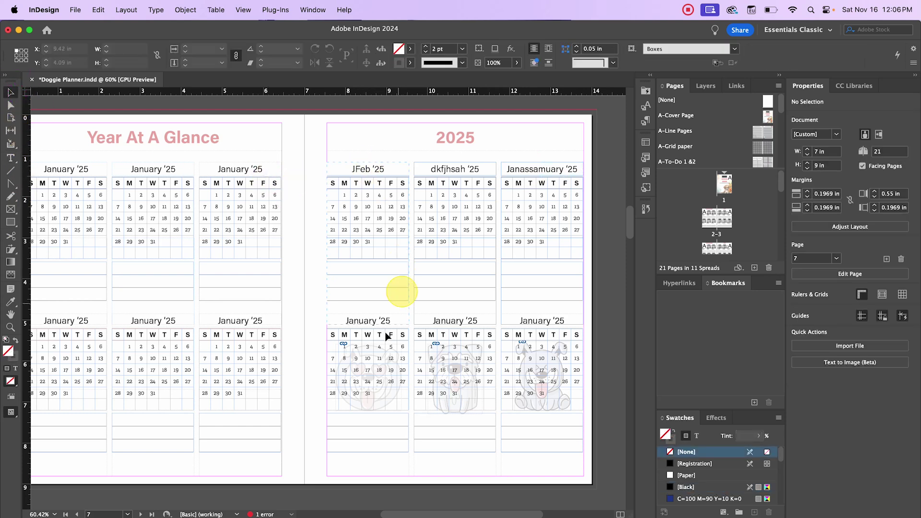
On the 2025 page of the A-Year At A Glance parent, change the first two upper month names to AMrch and aoril.
scroll(385, 336, up, 10)
scroll(386, 334, down, 10)
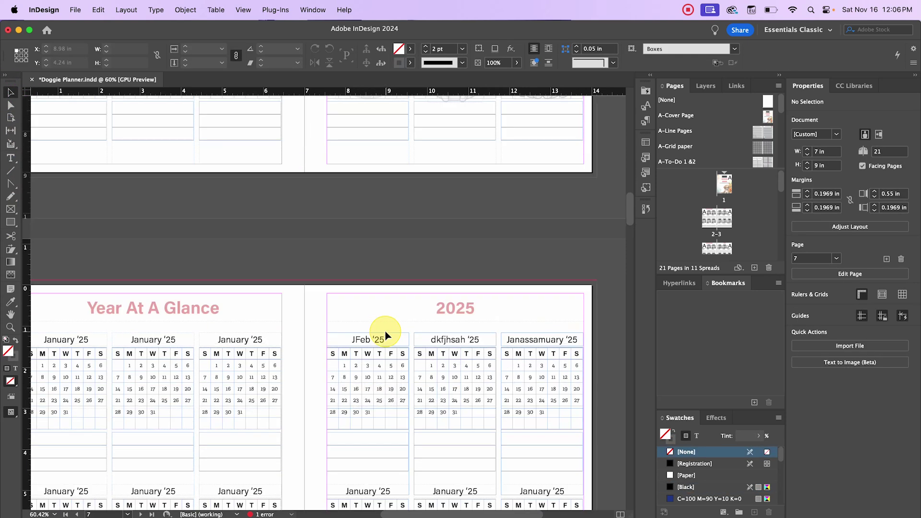
scroll(386, 335, up, 2)
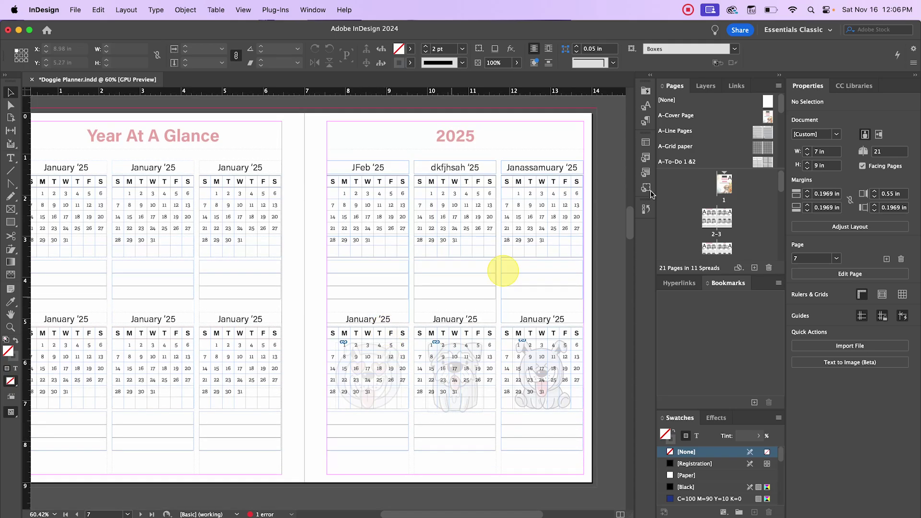
scroll(762, 141, down, 3)
double_click(763, 121)
click(371, 168)
double_click(372, 170)
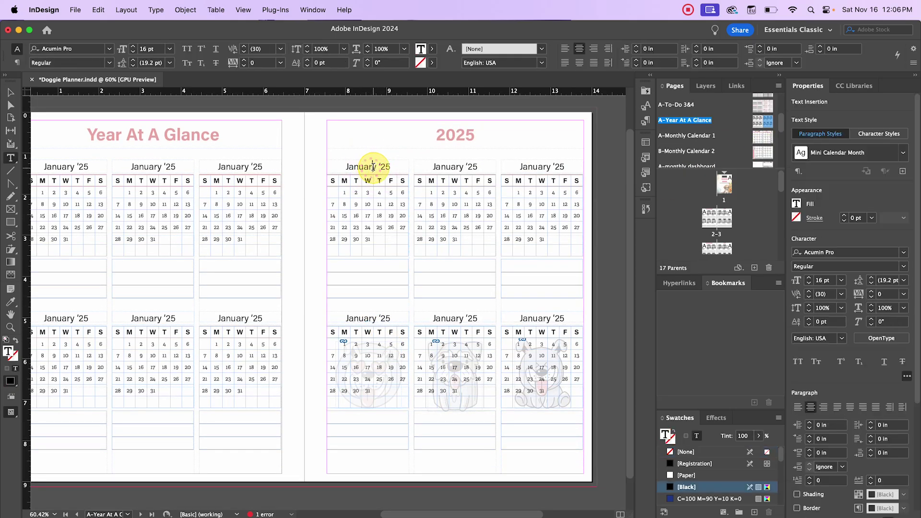
double_click(358, 168)
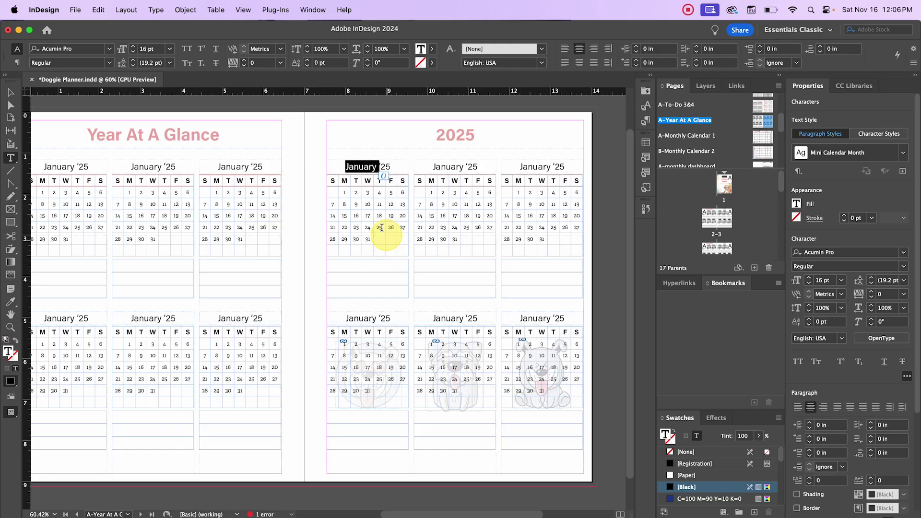
text(AMrch)
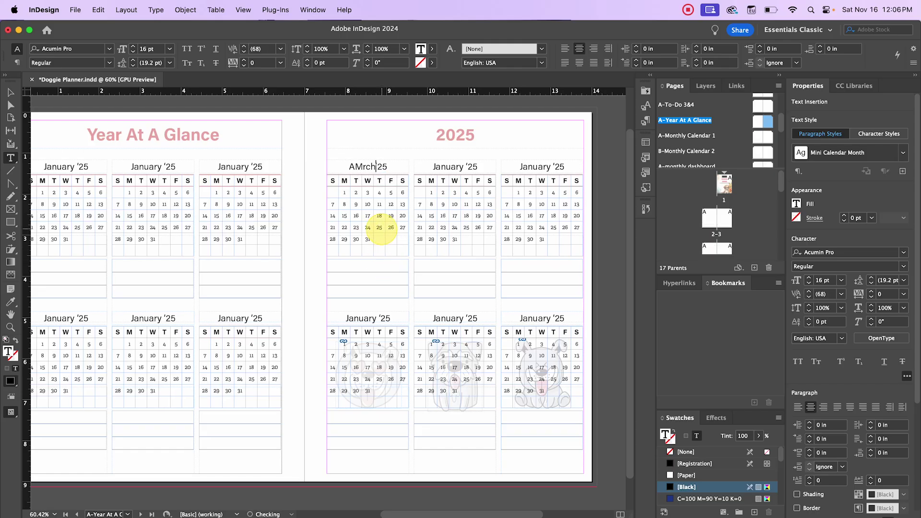
double_click(441, 168)
text(aoril)
double_click(533, 167)
click(13, 98)
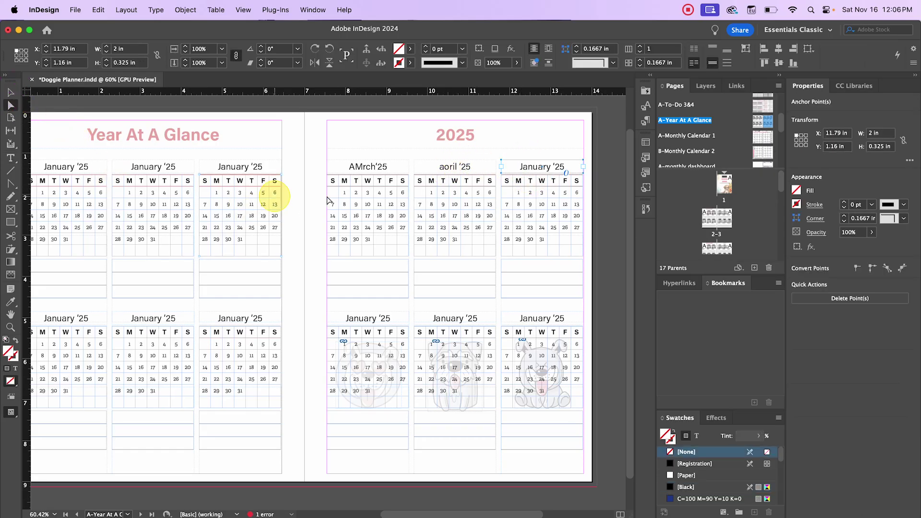
Compare the month titles on page 3 with the overridden calendar titles on page 7.
double_click(724, 212)
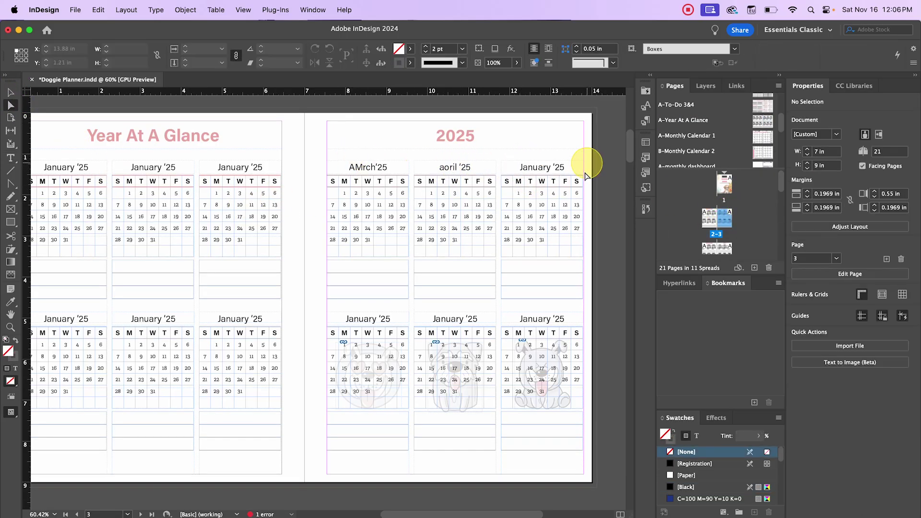
scroll(499, 278, down, 8)
scroll(500, 283, down, 10)
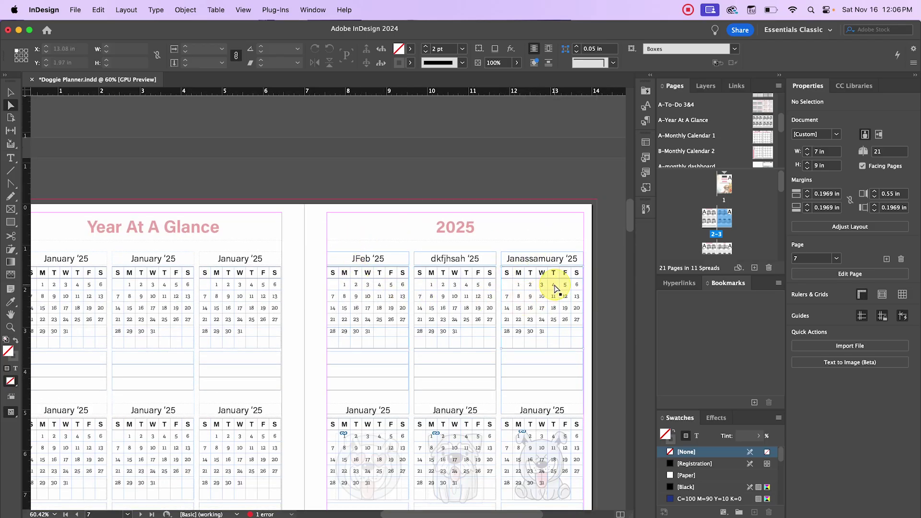
scroll(556, 288, down, 3)
click(362, 180)
click(551, 201)
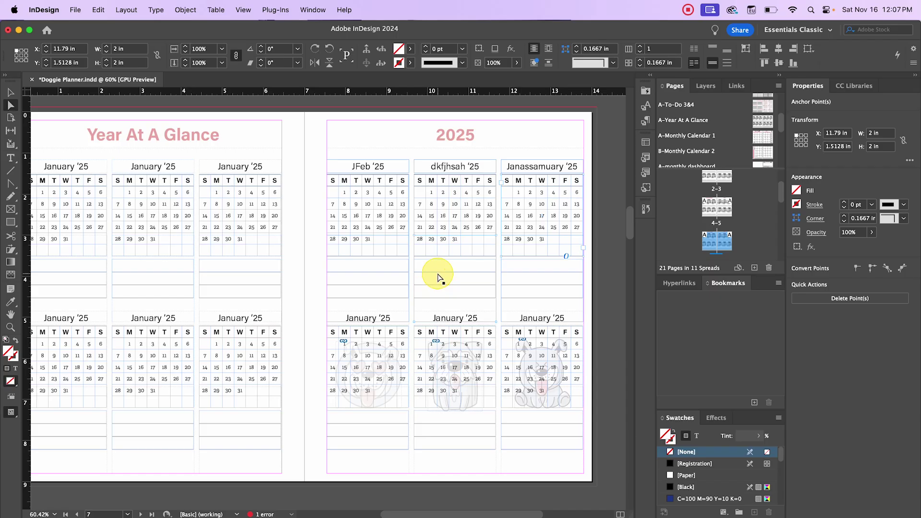
scroll(441, 240, up, 2)
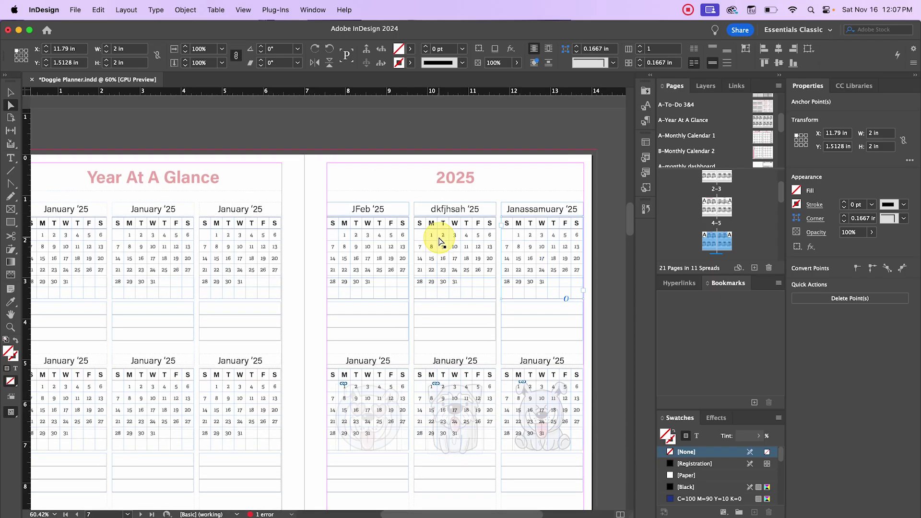
scroll(437, 238, up, 1)
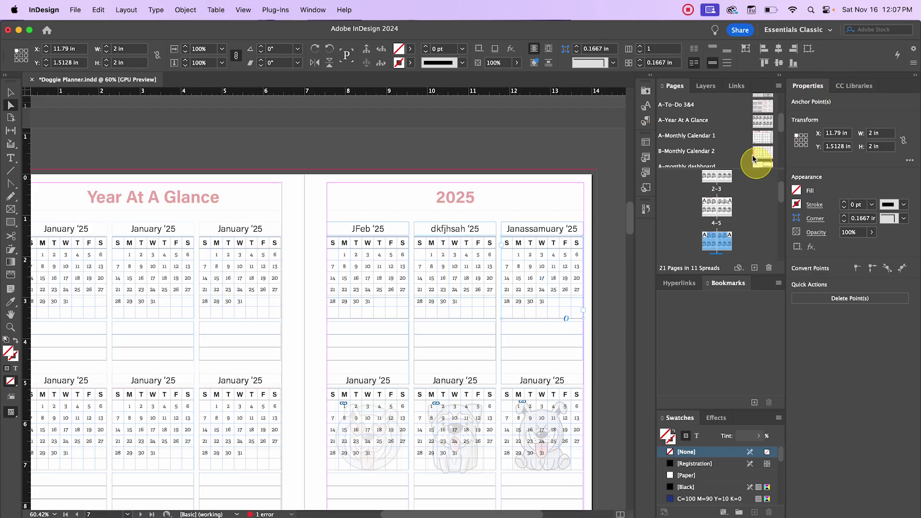
Open the A-Monthly Calendar 1 parent, select the weekday header row and view its fill swatches.
double_click(755, 139)
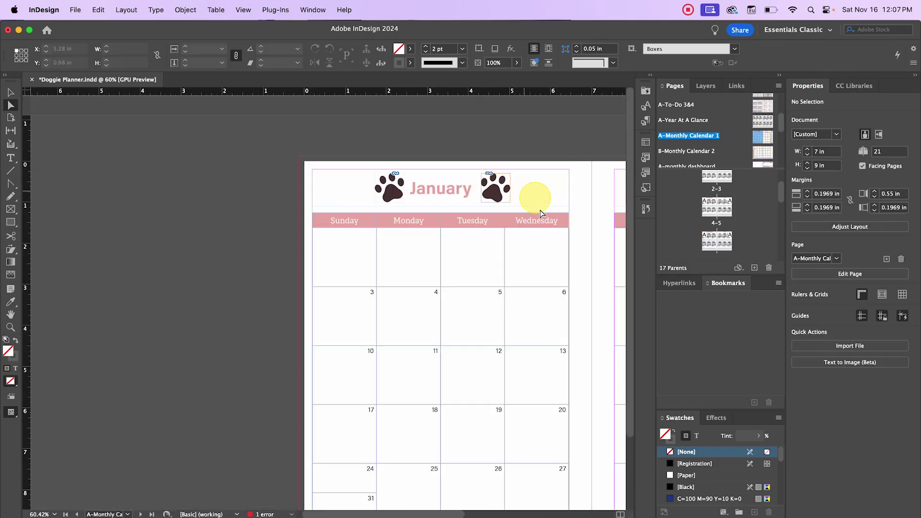
double_click(489, 220)
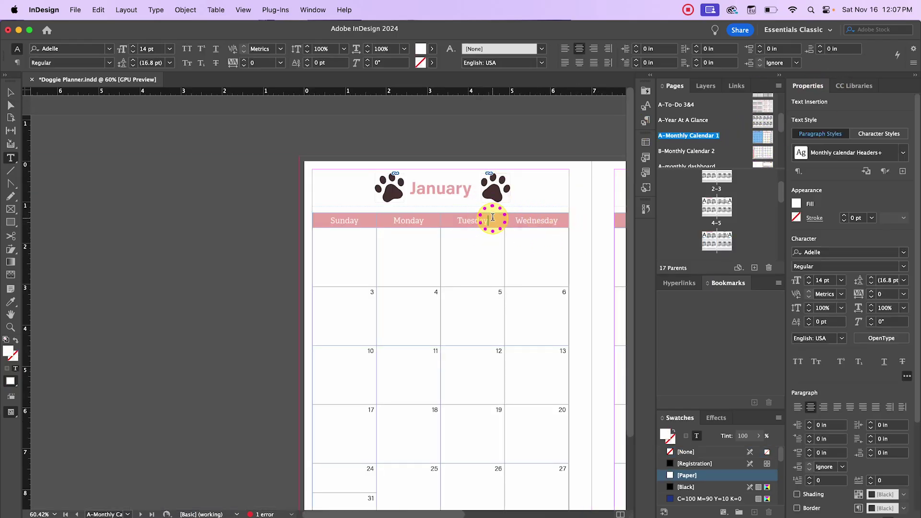
drag(412, 213, 480, 212)
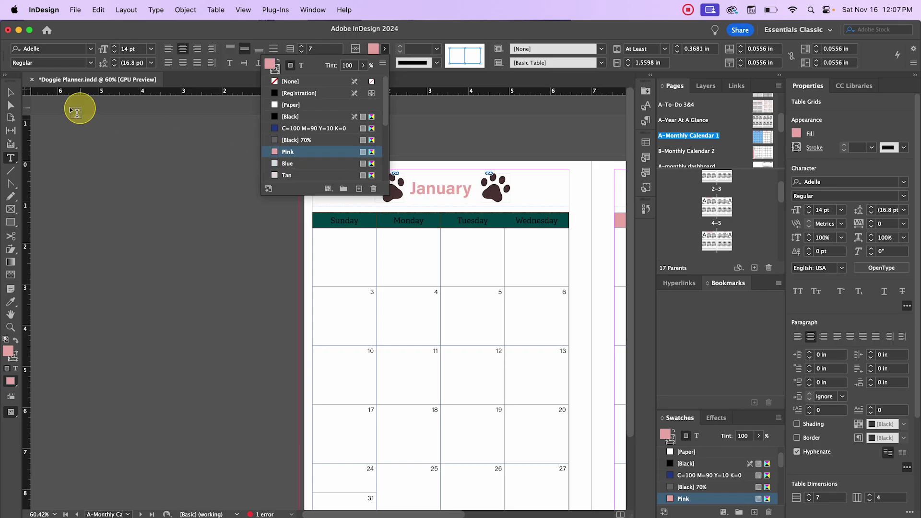
click(14, 95)
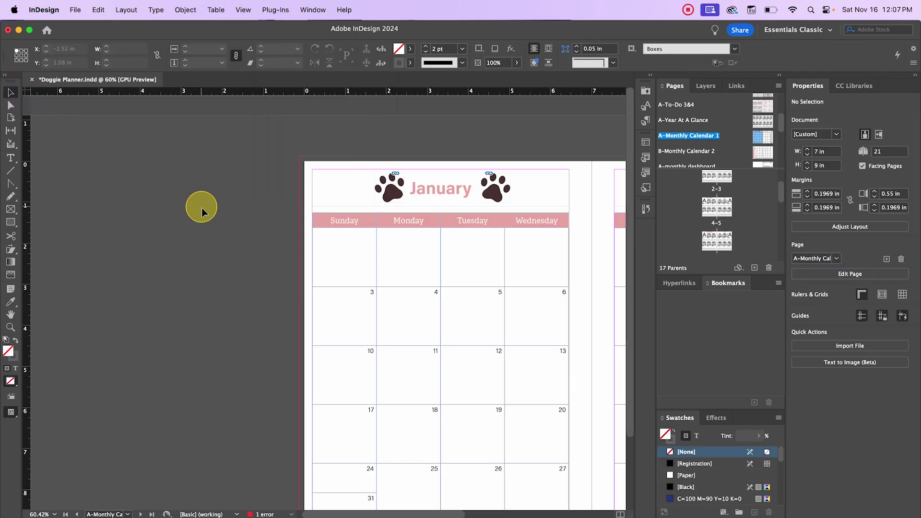
Set up a colour search in Find/Change that finds Pink and changes it to Tan across the document's frames.
drag(205, 202, 45, 199)
drag(402, 190, 278, 179)
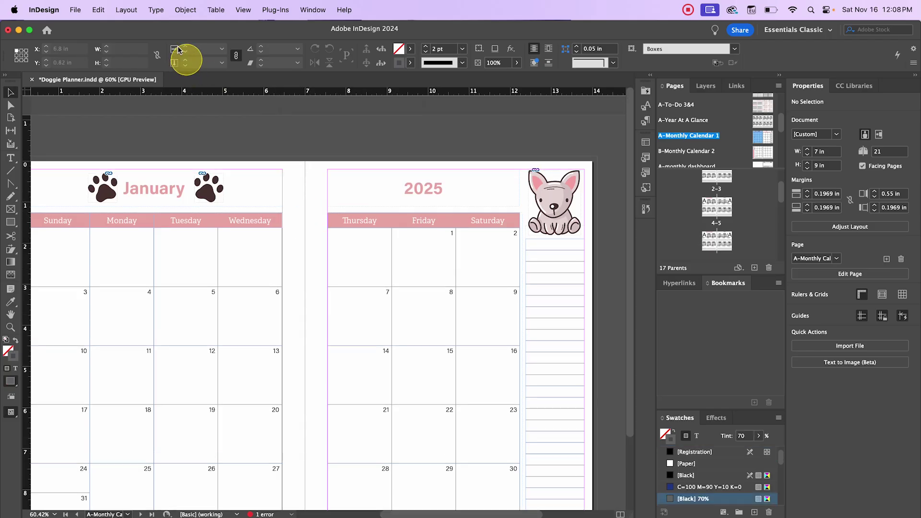
click(102, 11)
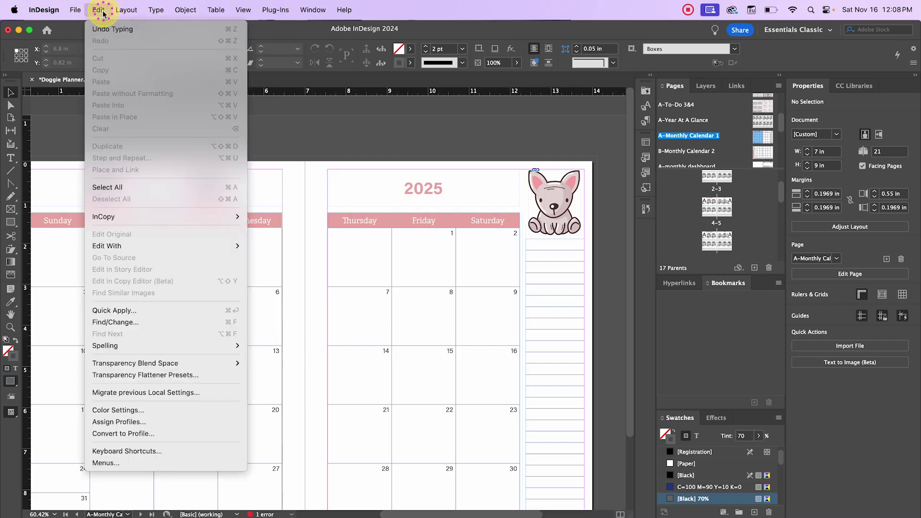
click(197, 322)
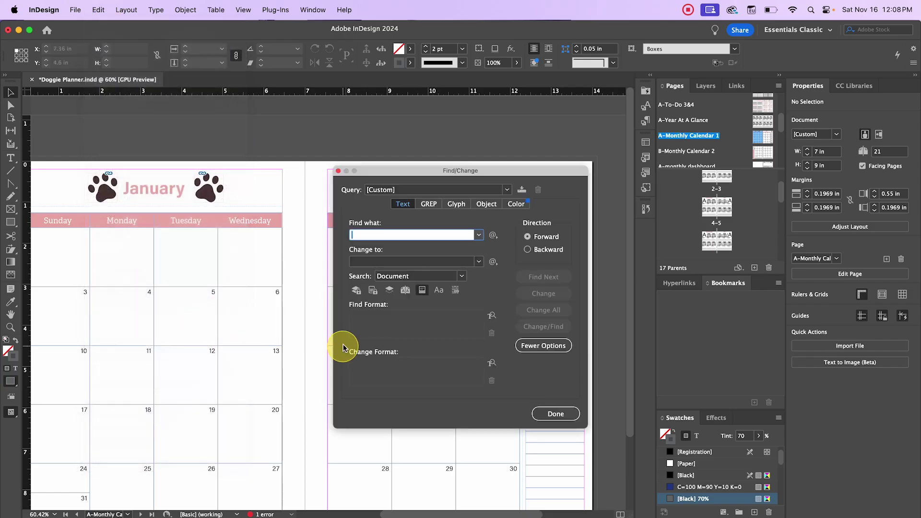
click(523, 206)
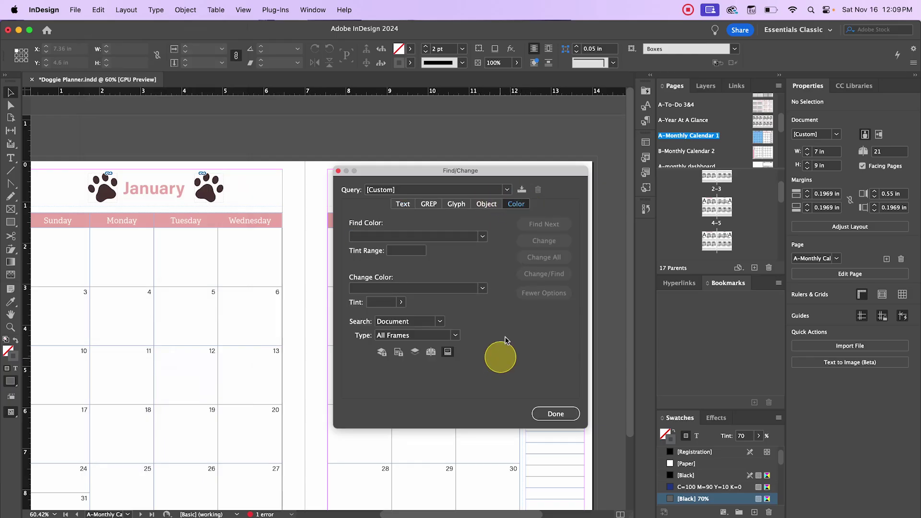
click(484, 236)
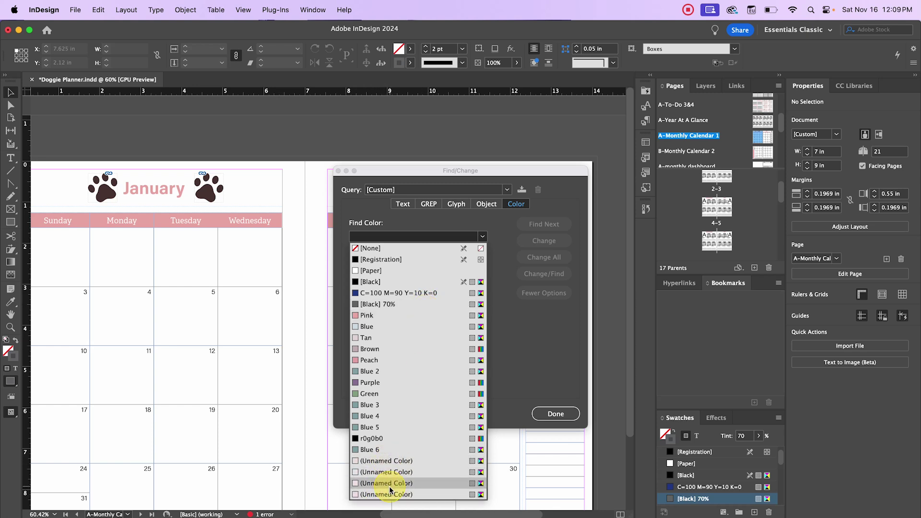
click(400, 317)
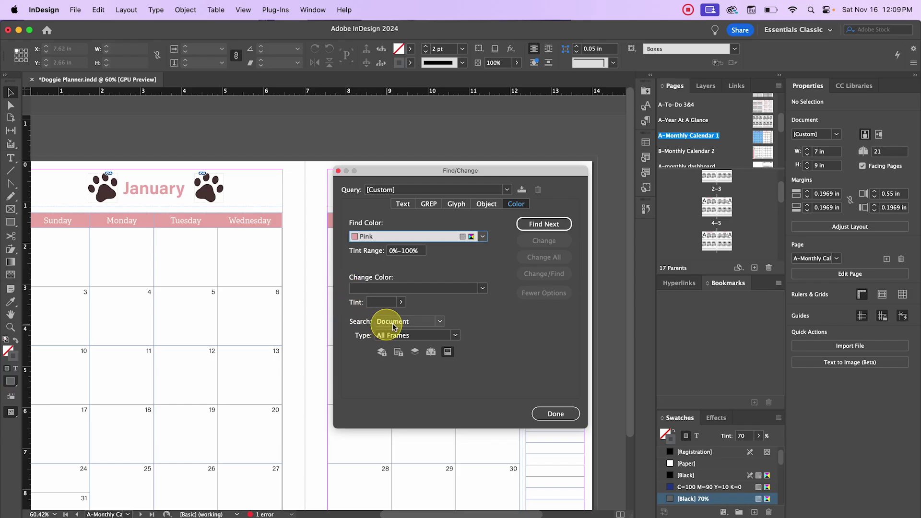
click(482, 288)
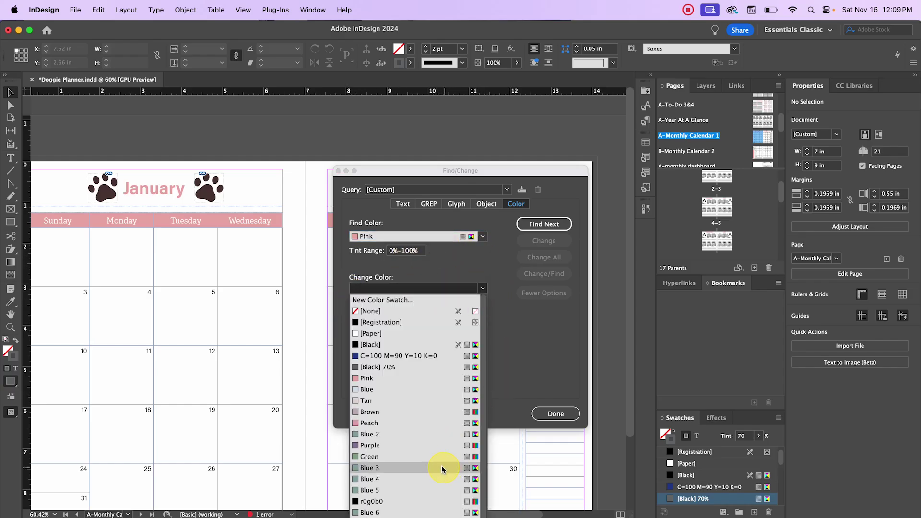
click(424, 400)
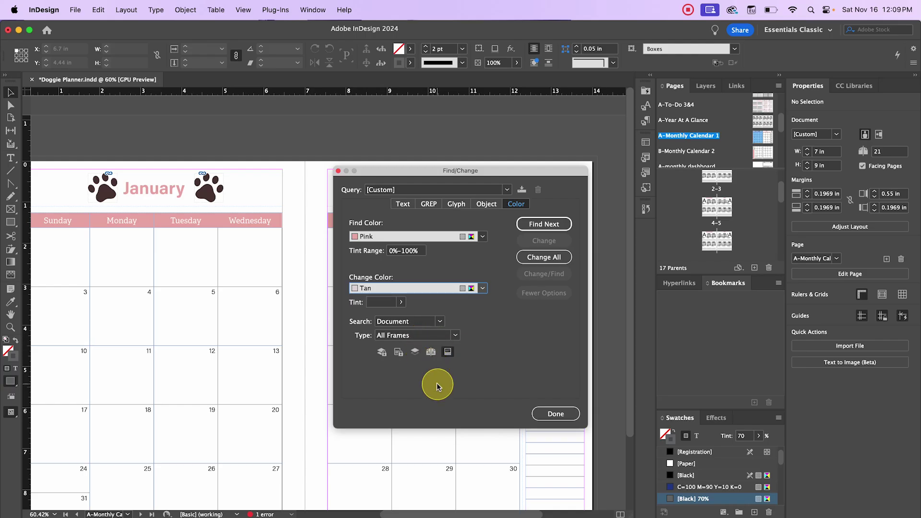
Include parent pages in the colour search, replace every Pink instance with Tan and close Find/Change.
click(431, 353)
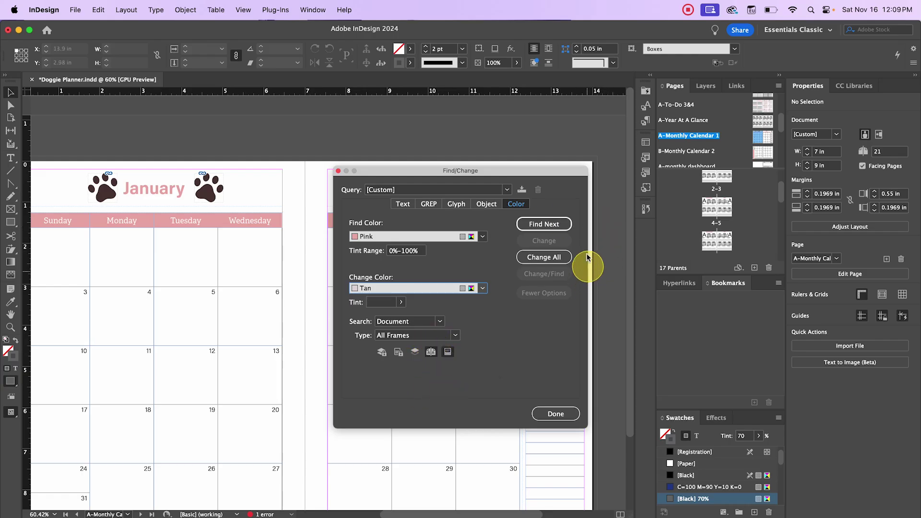
click(552, 225)
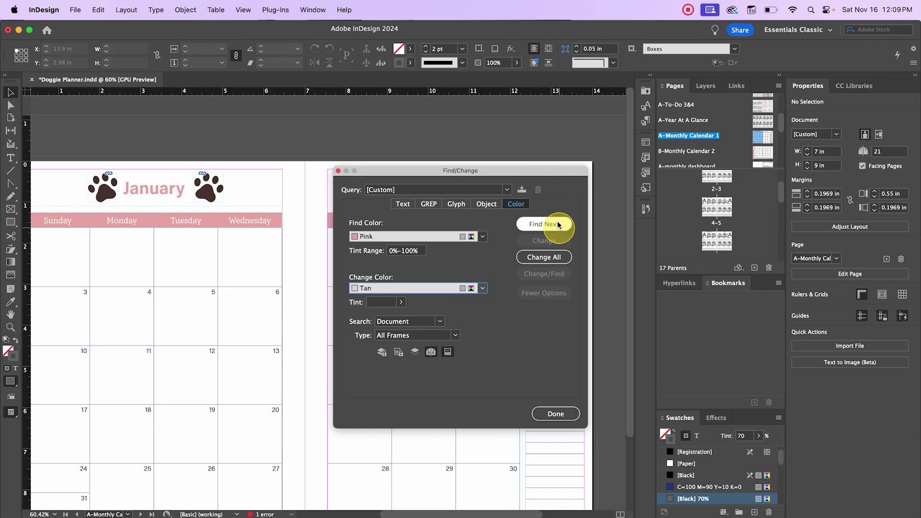
click(551, 257)
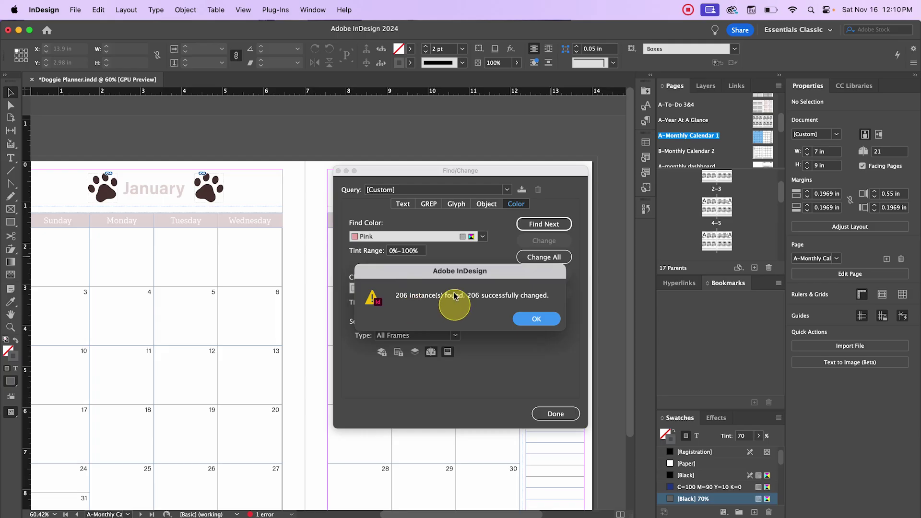
click(536, 319)
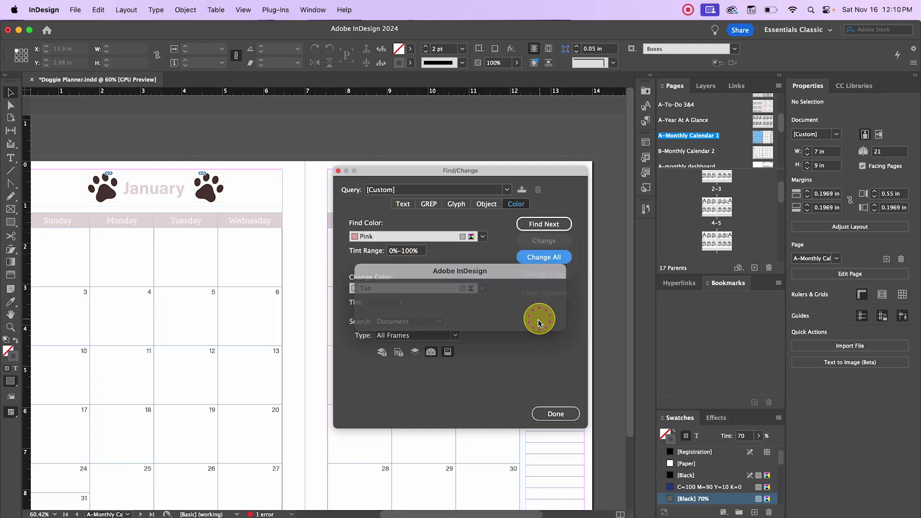
click(556, 412)
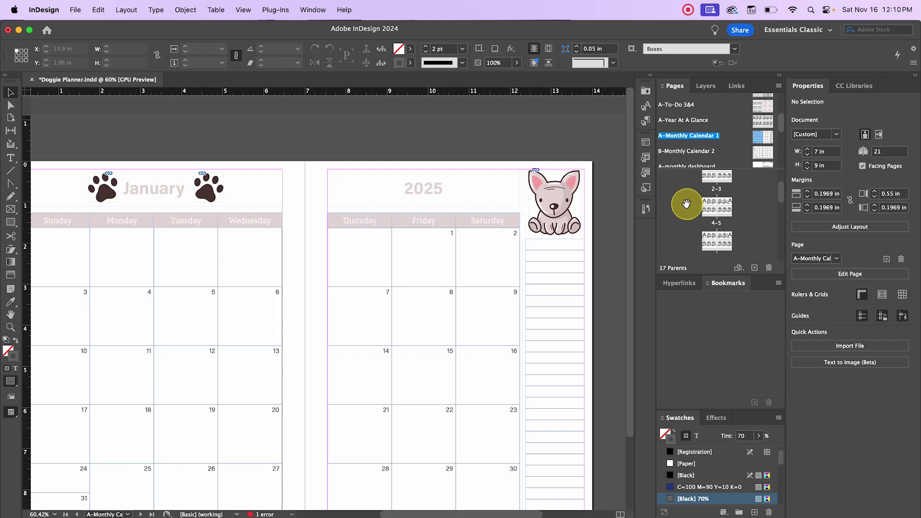
Open document page 3 to check the heading colour on the Year At A Glance spread.
scroll(692, 203, up, 2)
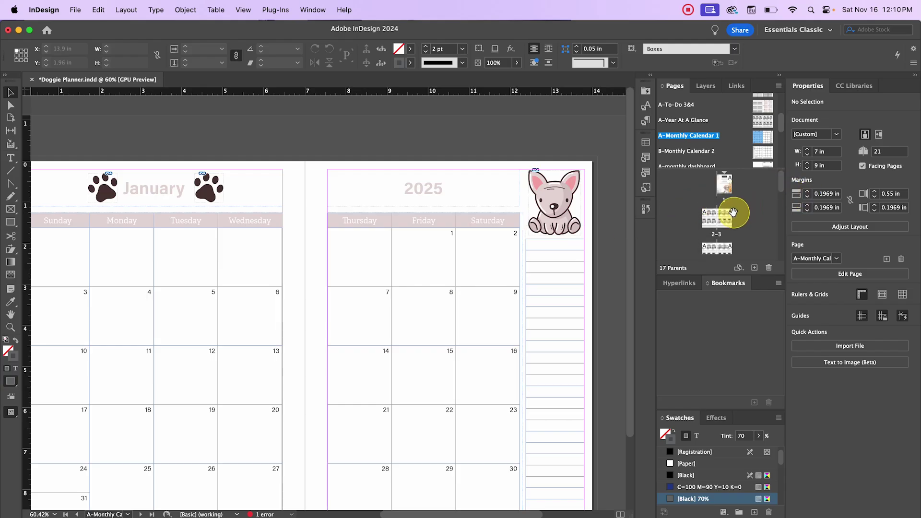
right_click(728, 213)
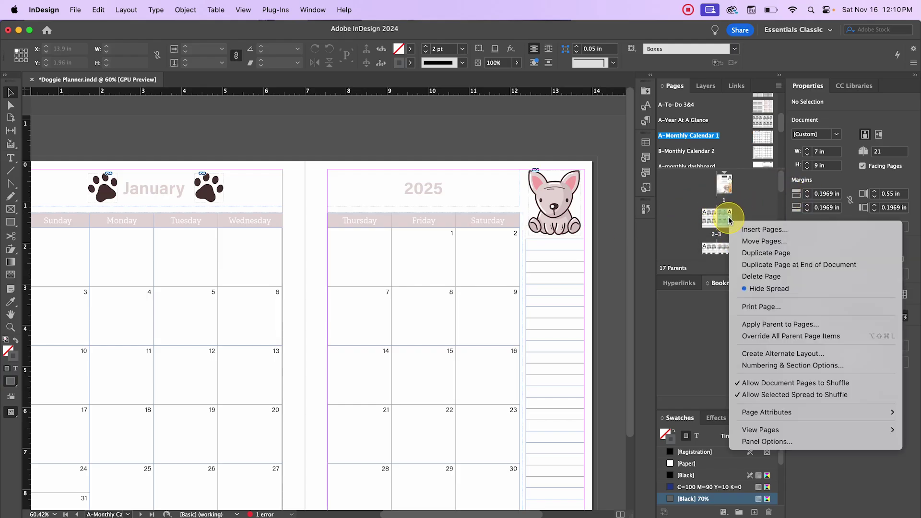
click(741, 192)
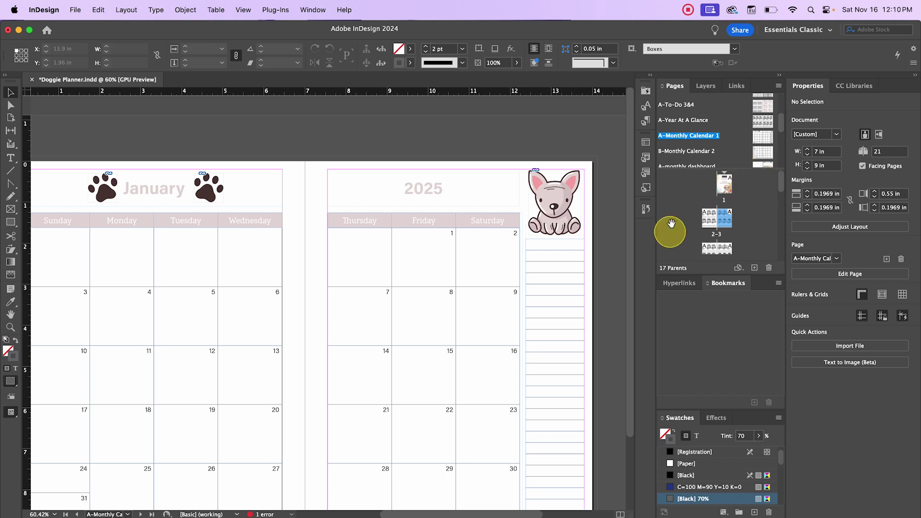
click(720, 219)
double_click(720, 218)
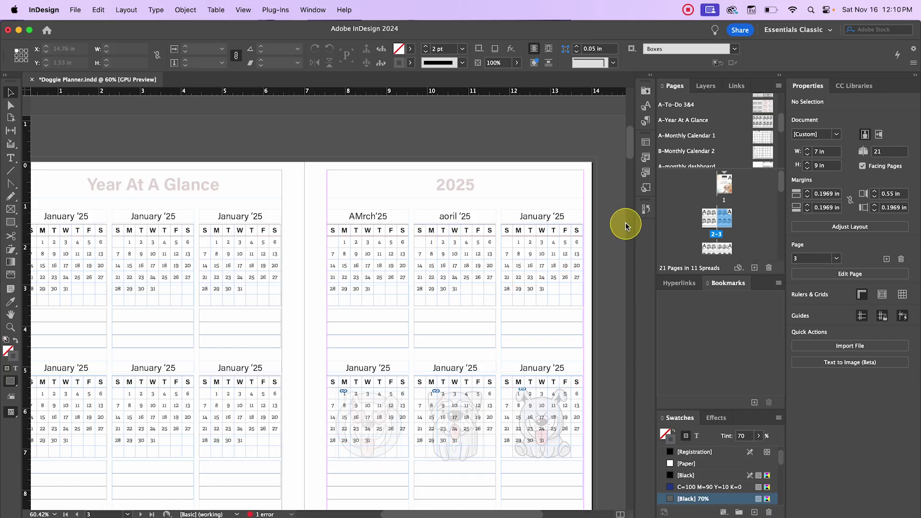
Select the 2-3 spread and try to move it after page 9 within the current document.
right_click(730, 221)
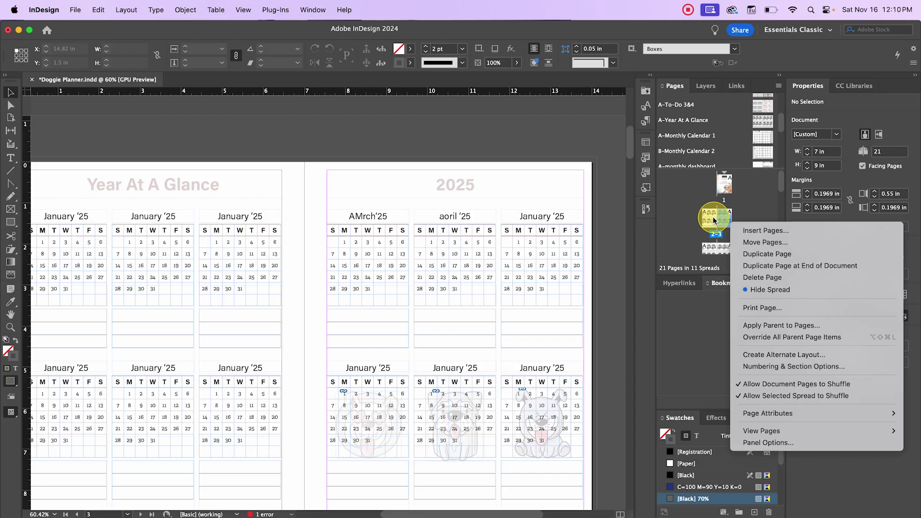
click(710, 219)
double_click(711, 221)
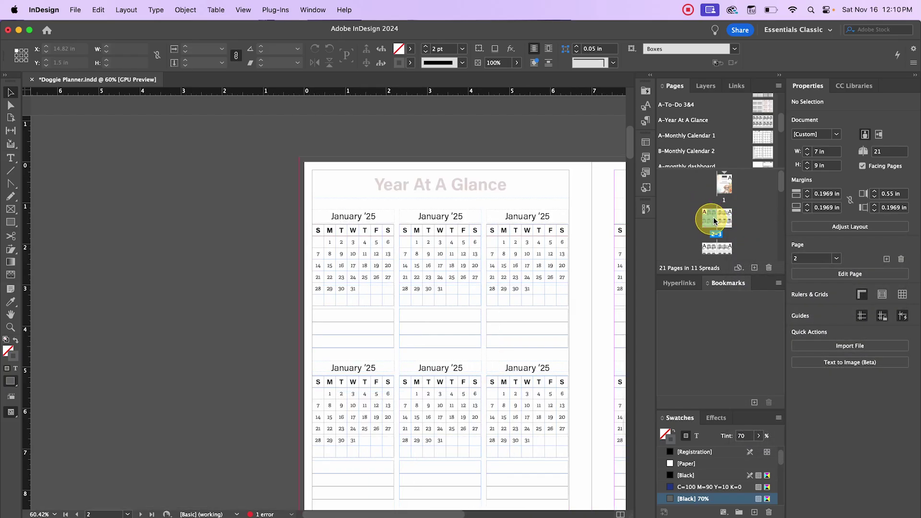
drag(722, 220, 726, 220)
right_click(726, 220)
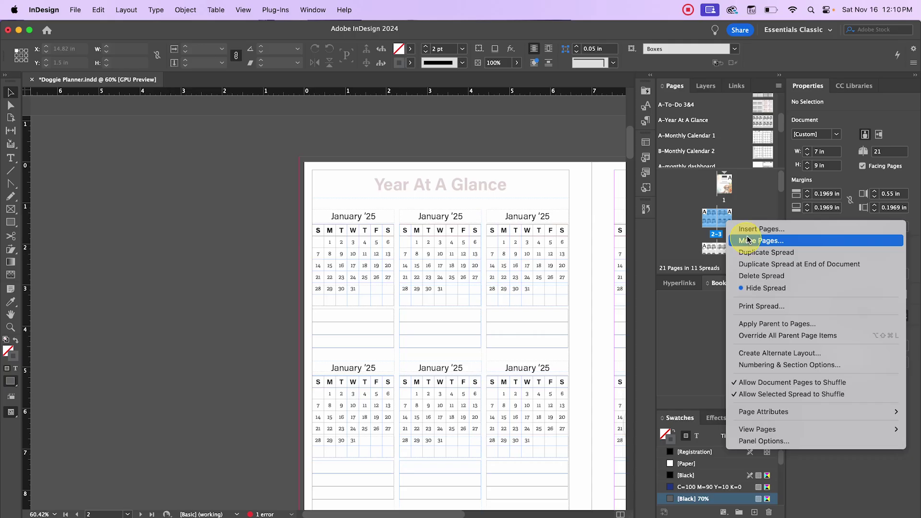
click(764, 240)
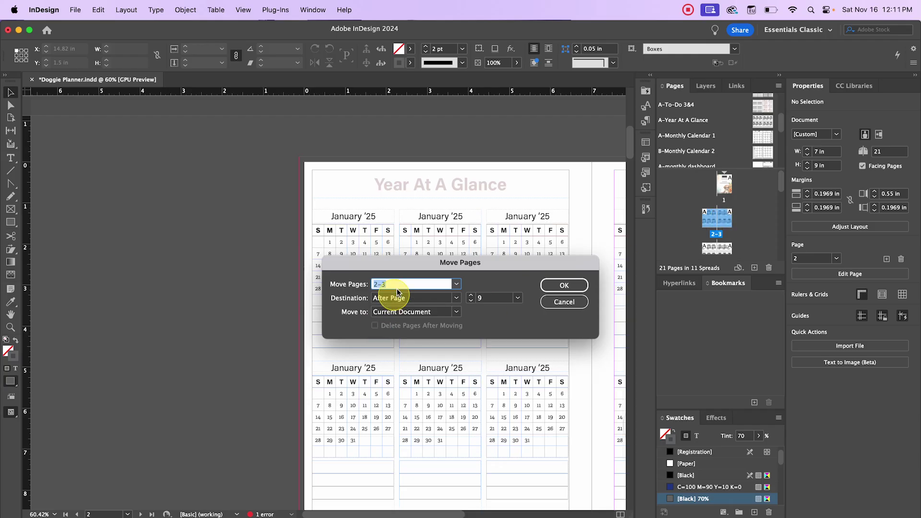
click(416, 282)
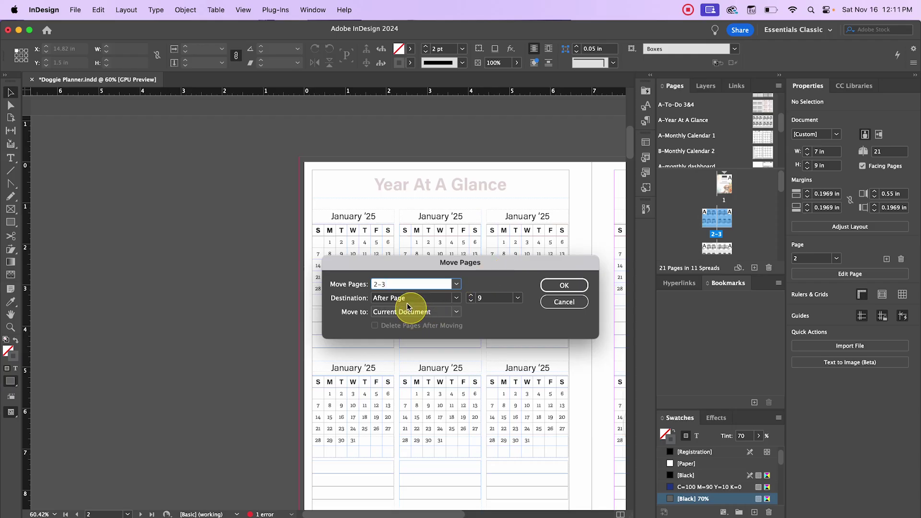
click(455, 297)
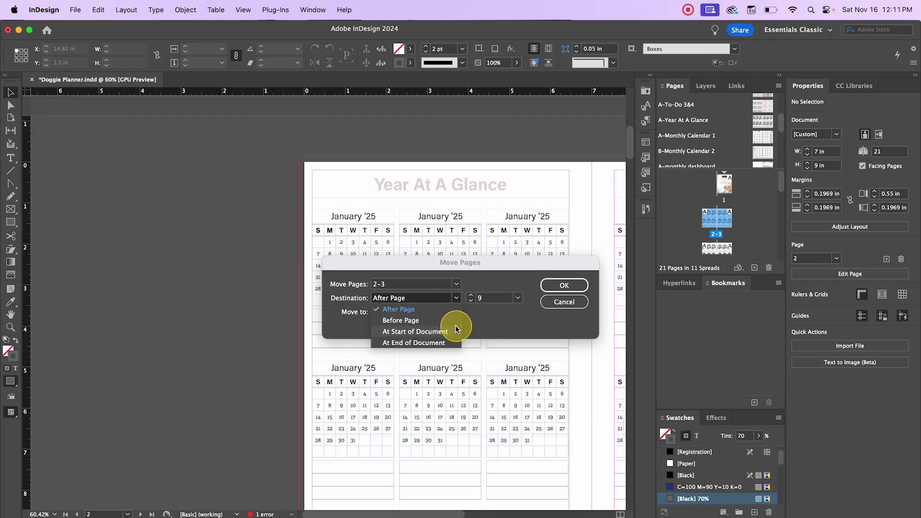
click(494, 288)
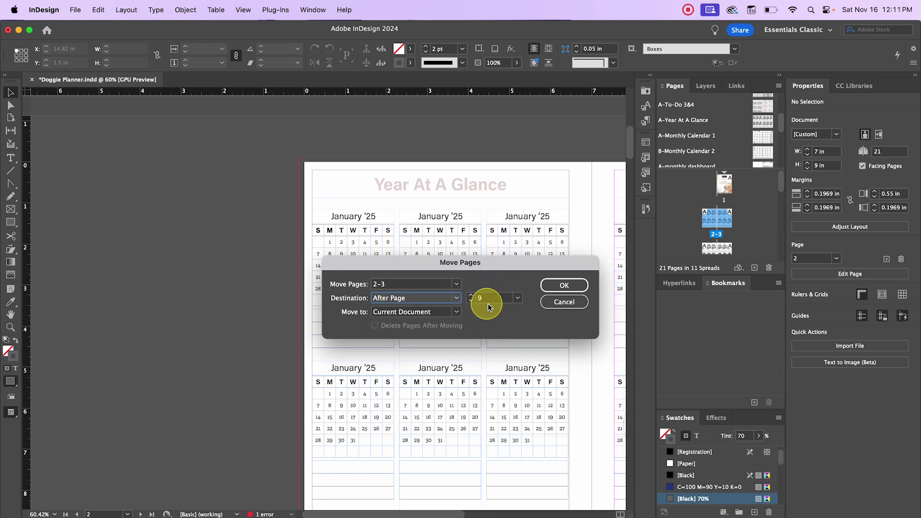
click(580, 285)
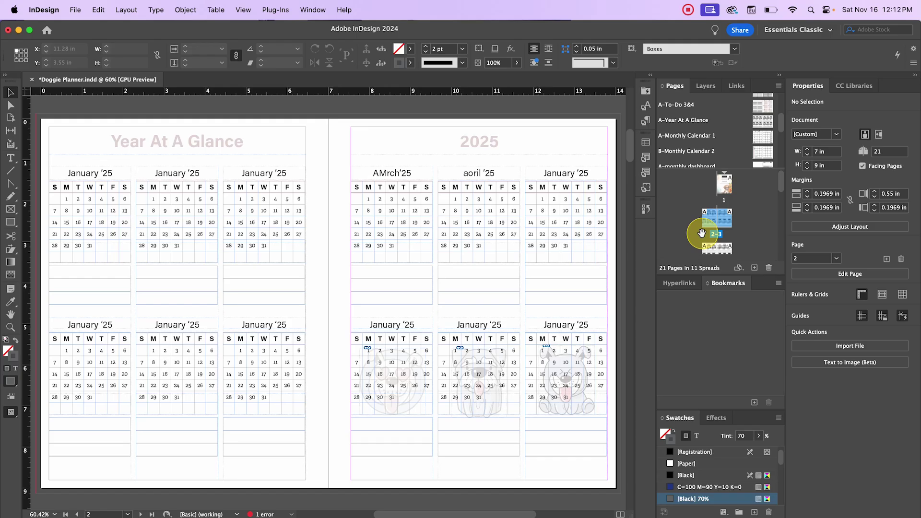
Open the A-Year At A Glance parent and the 2025 page of the A-Monthly Calendar 1 parent.
double_click(756, 139)
double_click(757, 121)
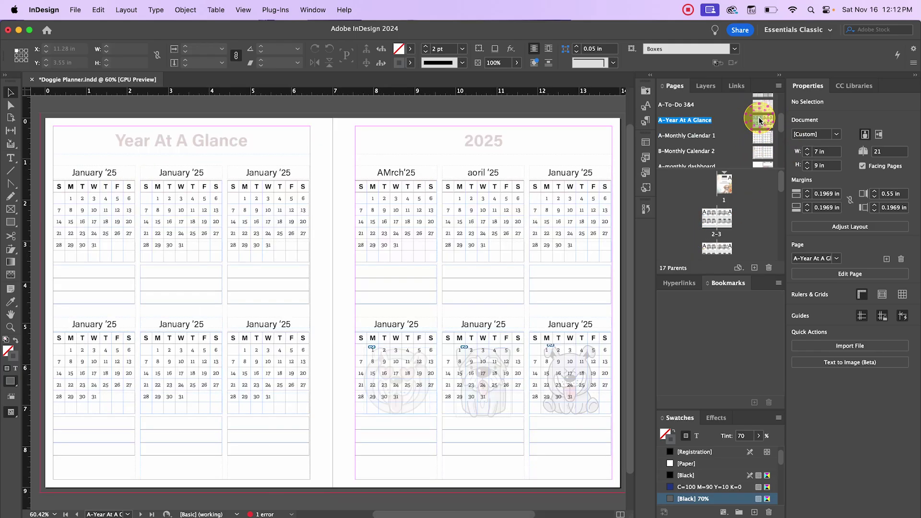
double_click(770, 139)
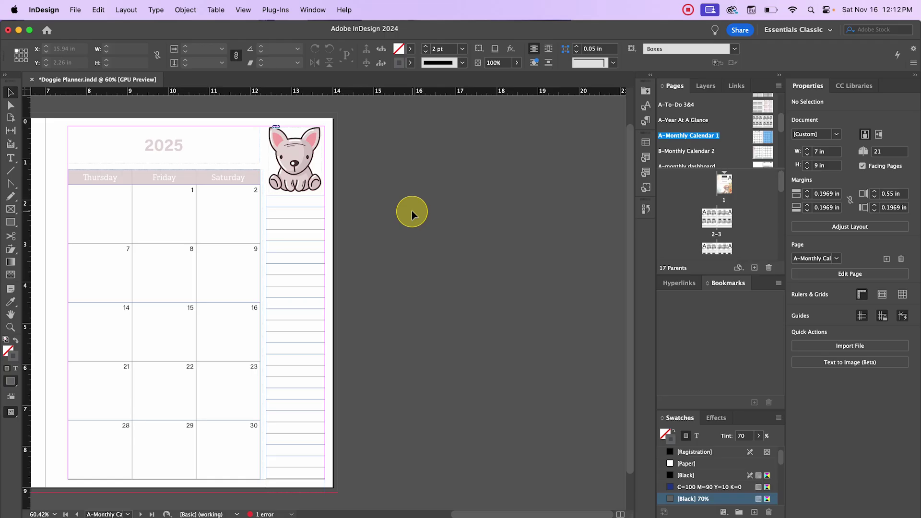
Relink the dog image on the 2025 calendar page to Recurso 701.png from the png folder of Doggie Clipart in Planner Series.
click(277, 124)
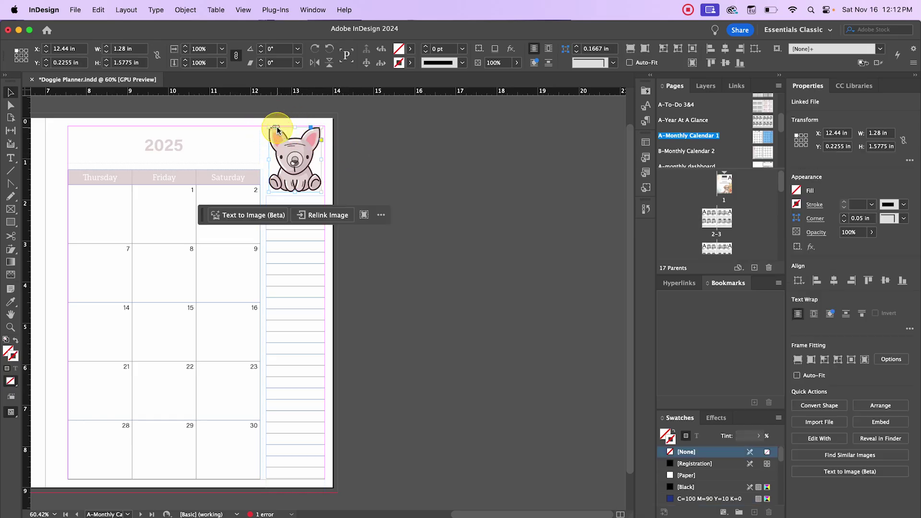
click(339, 216)
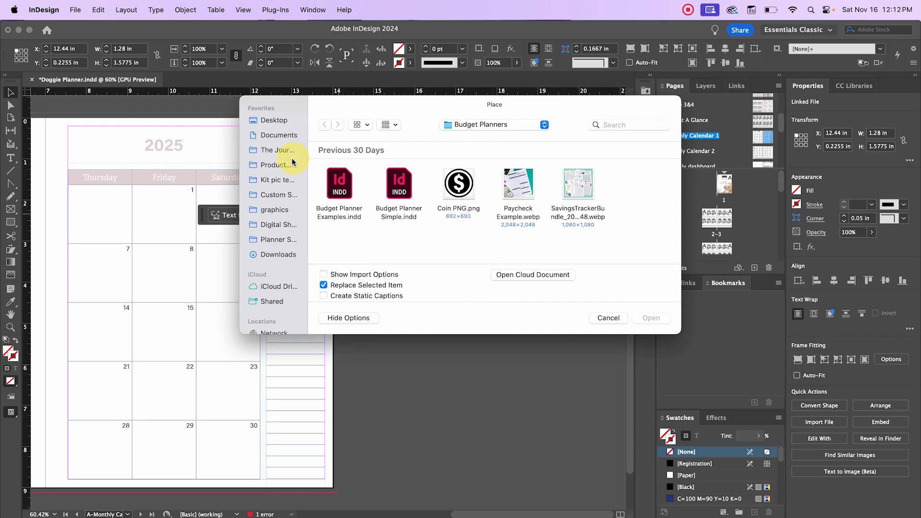
click(282, 244)
scroll(514, 199, down, 5)
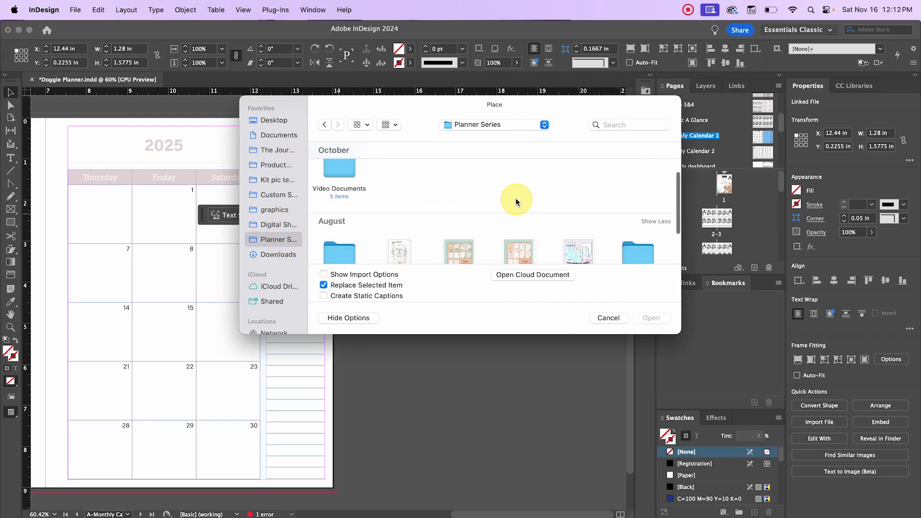
double_click(638, 229)
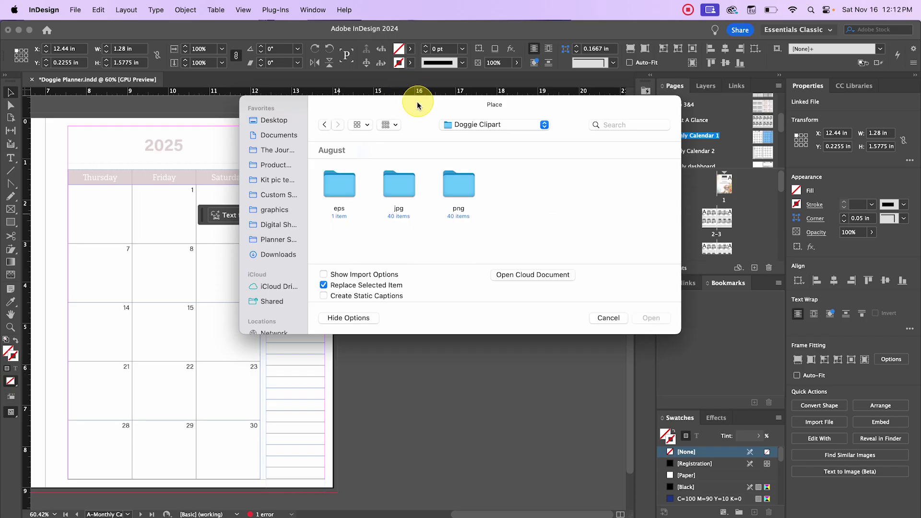
drag(418, 101, 581, 100)
double_click(618, 178)
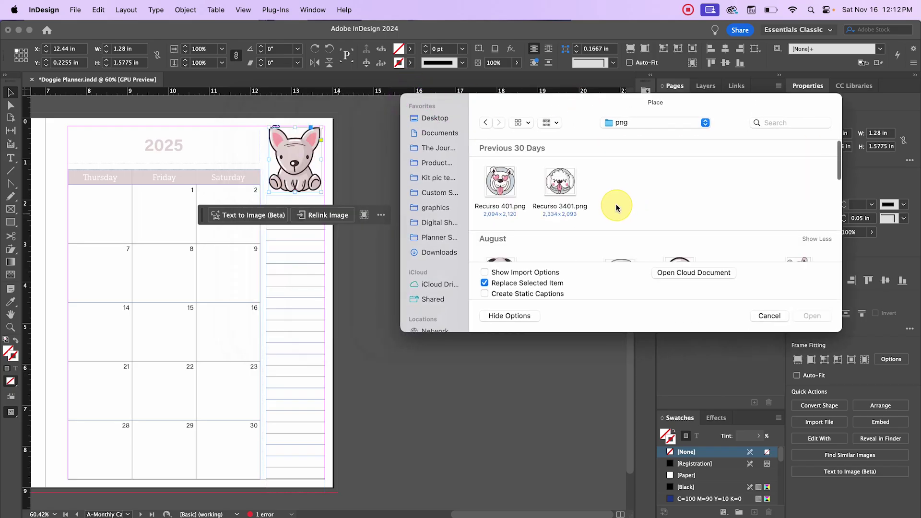
scroll(617, 208, down, 3)
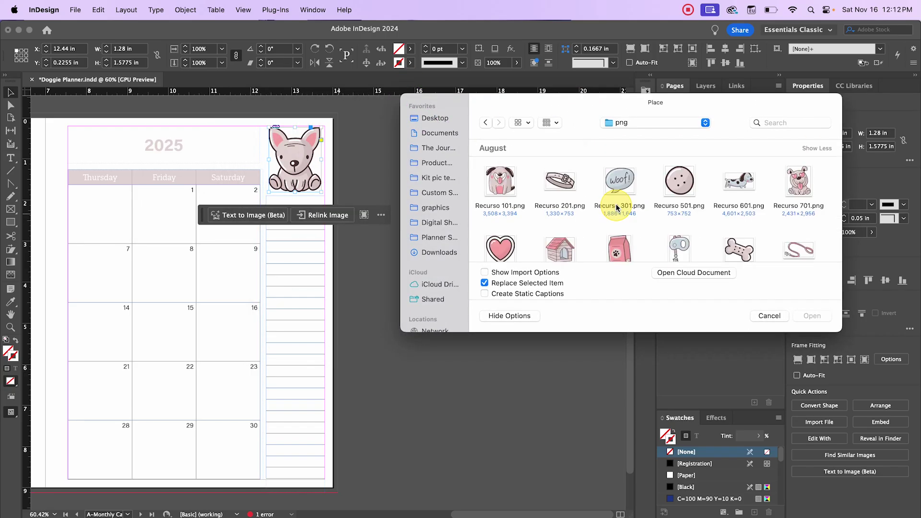
scroll(617, 208, down, 1)
scroll(617, 207, up, 1)
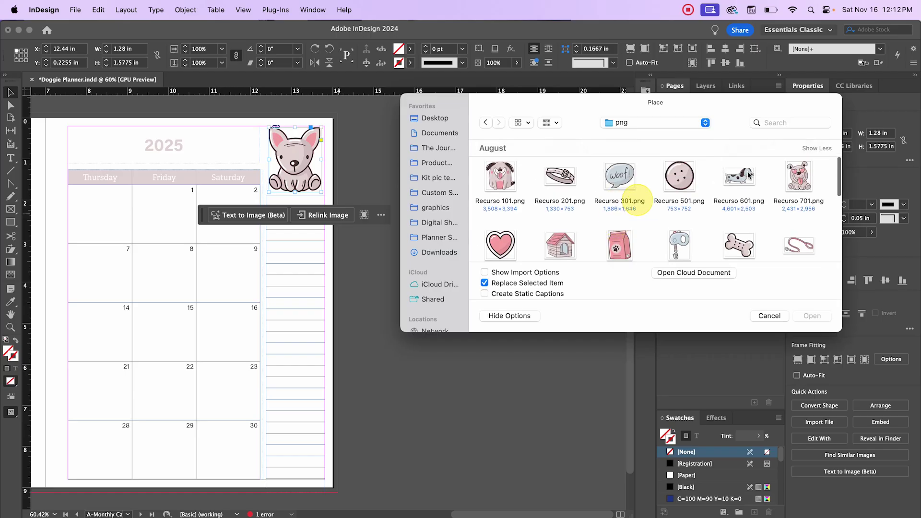
click(798, 176)
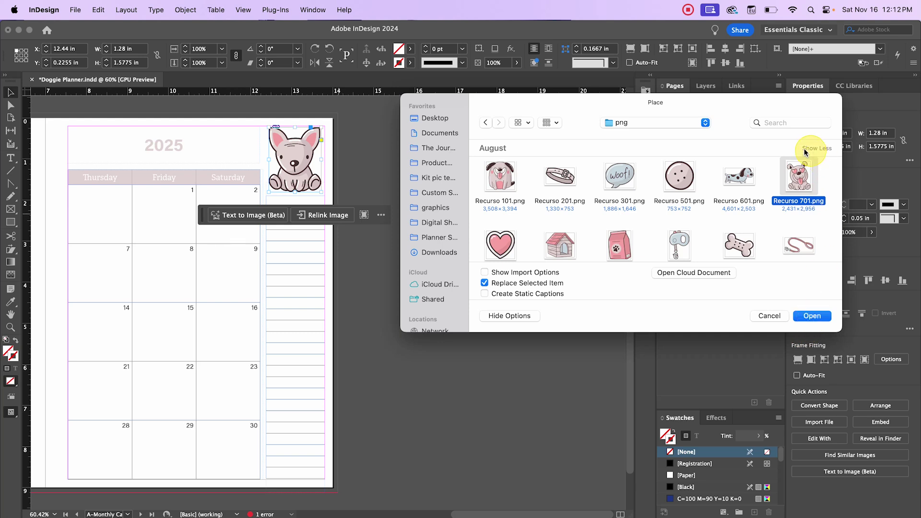
click(811, 317)
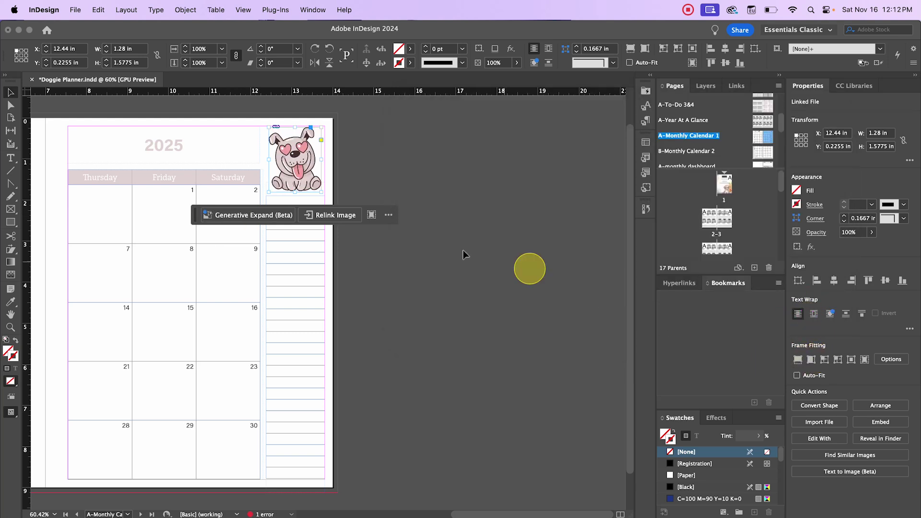
click(444, 197)
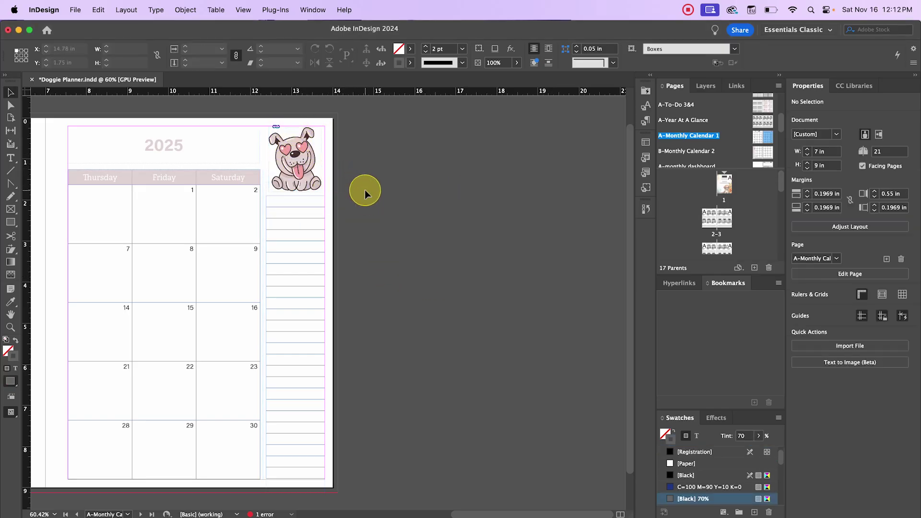
Look through the list of linked images in the document and return to the page overview.
scroll(442, 260, up, 3)
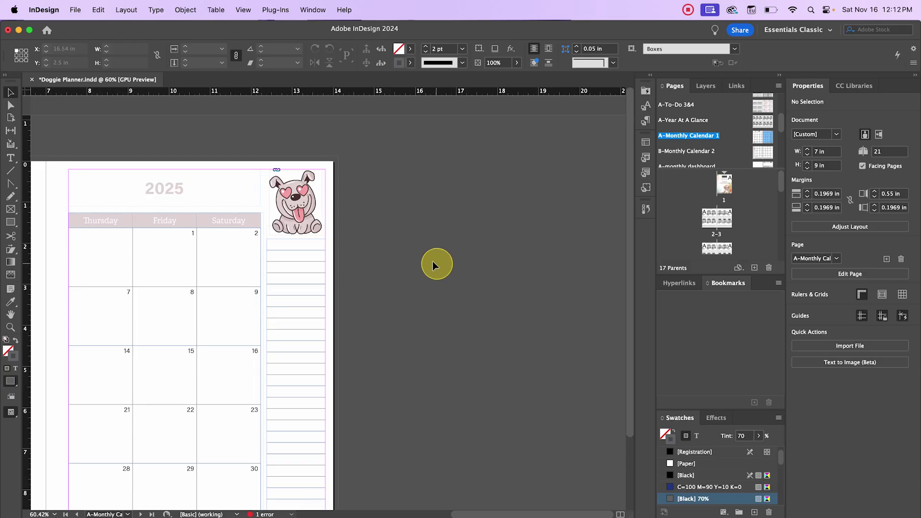
scroll(429, 256, down, 1)
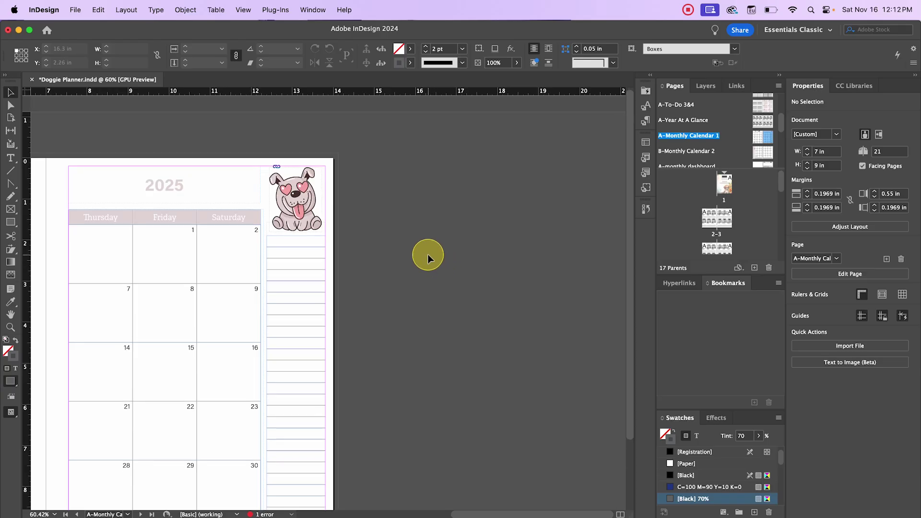
click(736, 85)
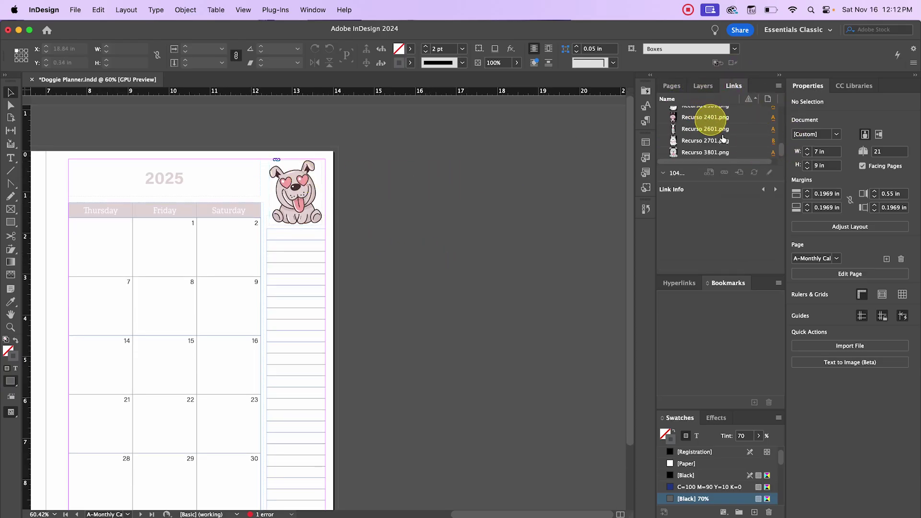
scroll(720, 137, up, 3)
scroll(729, 141, up, 3)
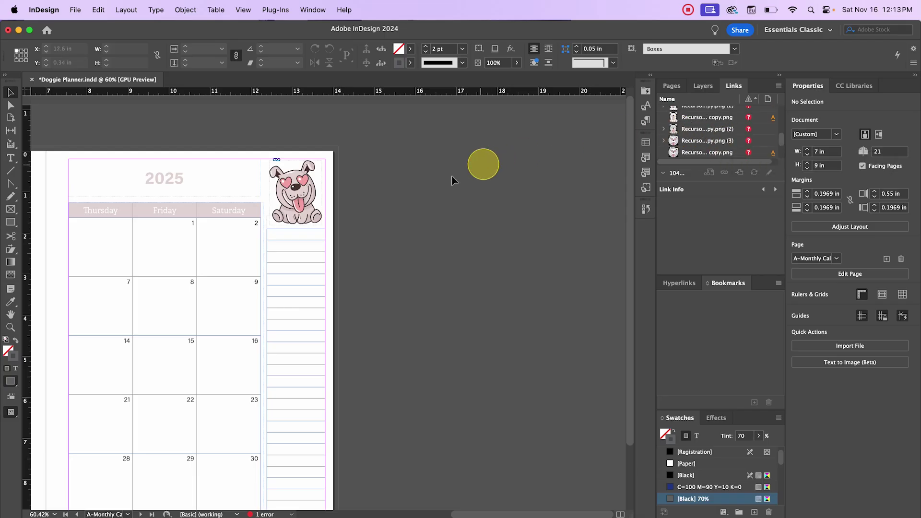
scroll(360, 206, up, 1)
click(672, 85)
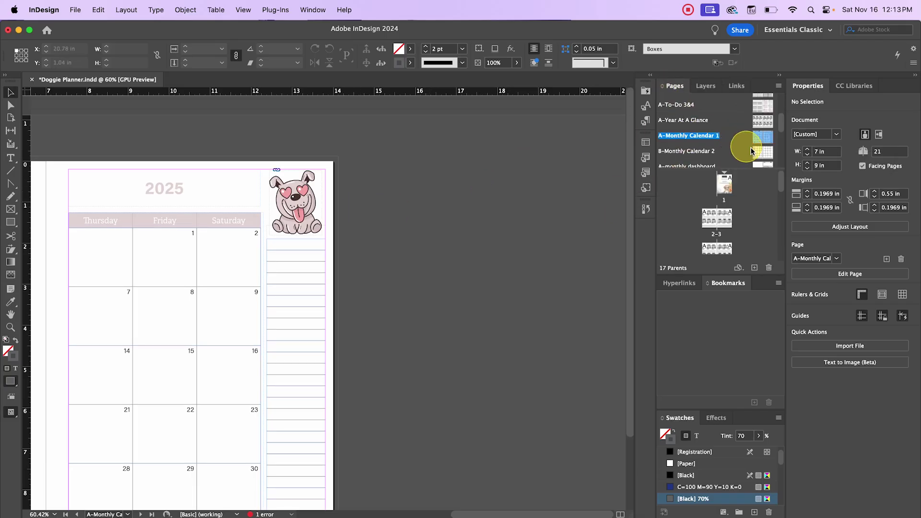
scroll(766, 154, down, 2)
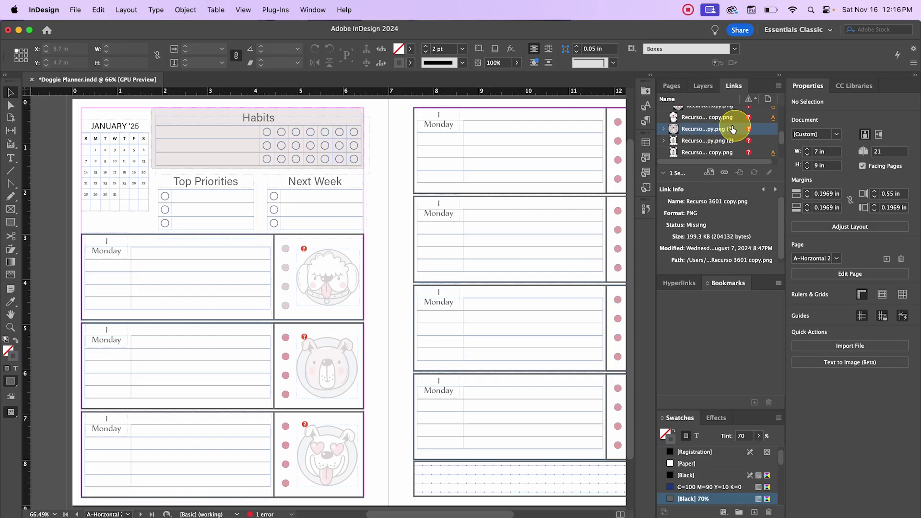
Check the instances of Recurso 3601 copy.png and relink all of them to Recurso 3401.png from the png folder.
click(664, 128)
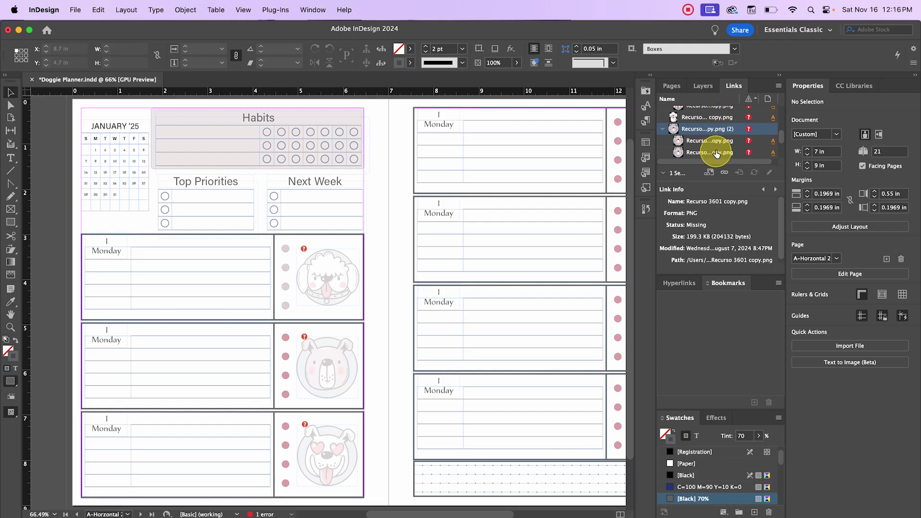
click(665, 130)
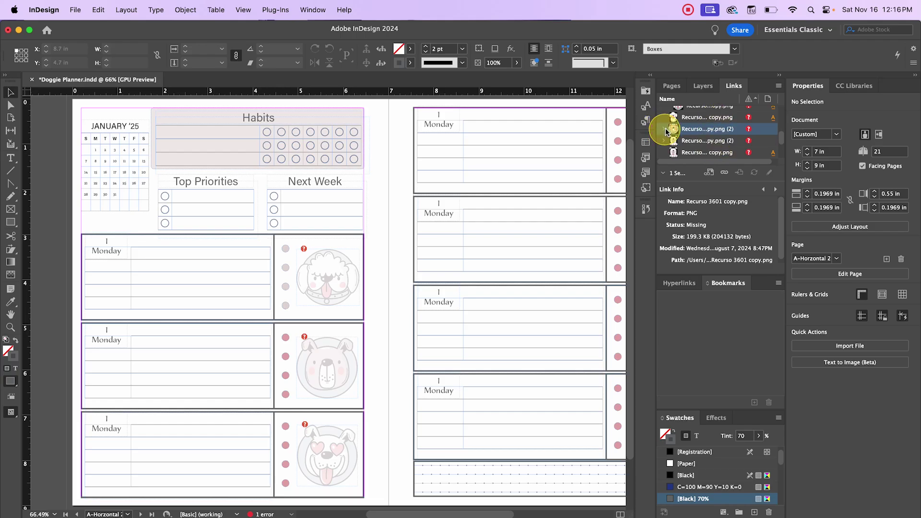
right_click(727, 132)
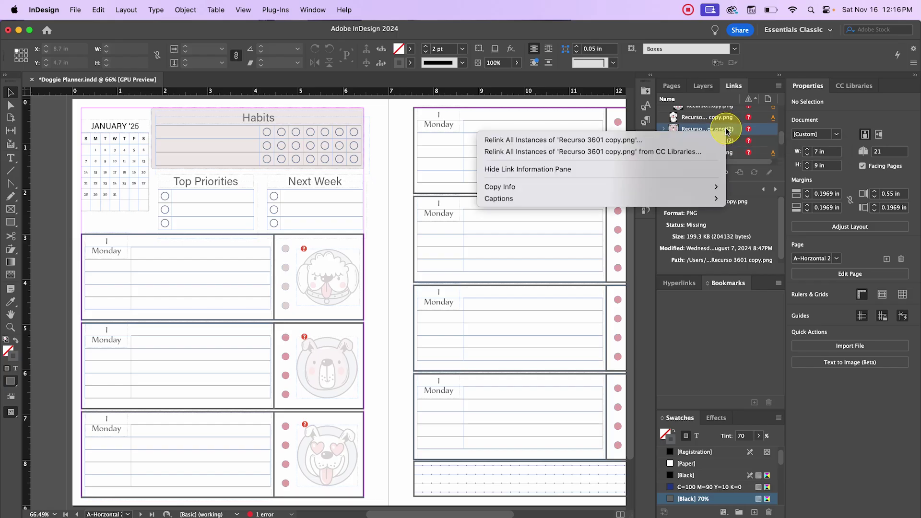
click(630, 140)
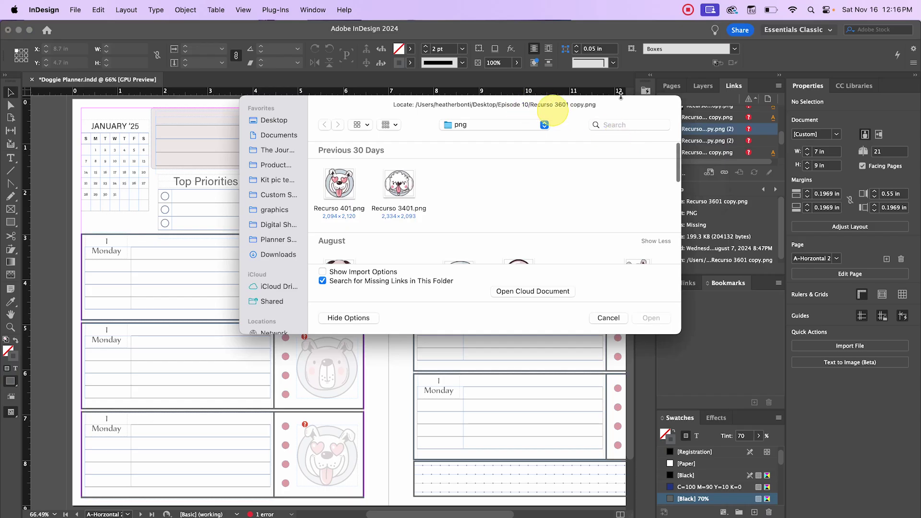
drag(632, 104, 845, 108)
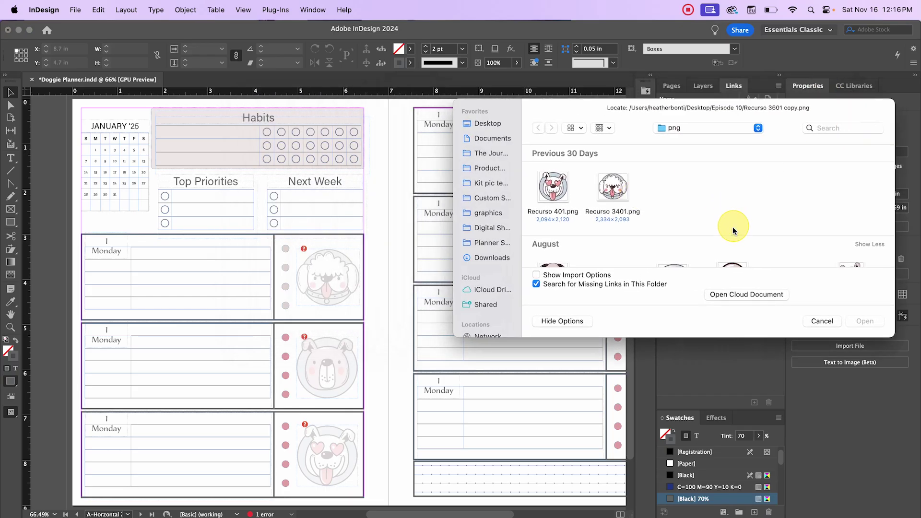
scroll(703, 206, down, 5)
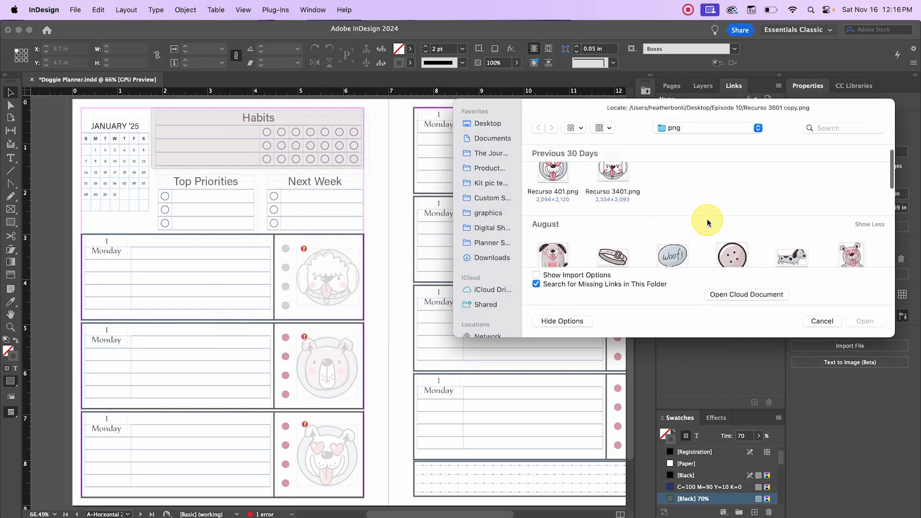
scroll(708, 222, down, 2)
scroll(696, 232, up, 10)
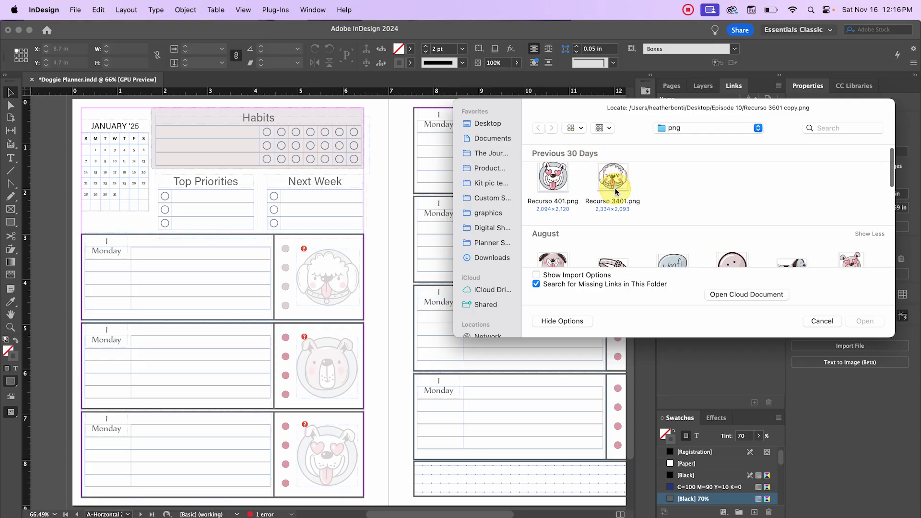
click(614, 186)
scroll(685, 237, up, 1)
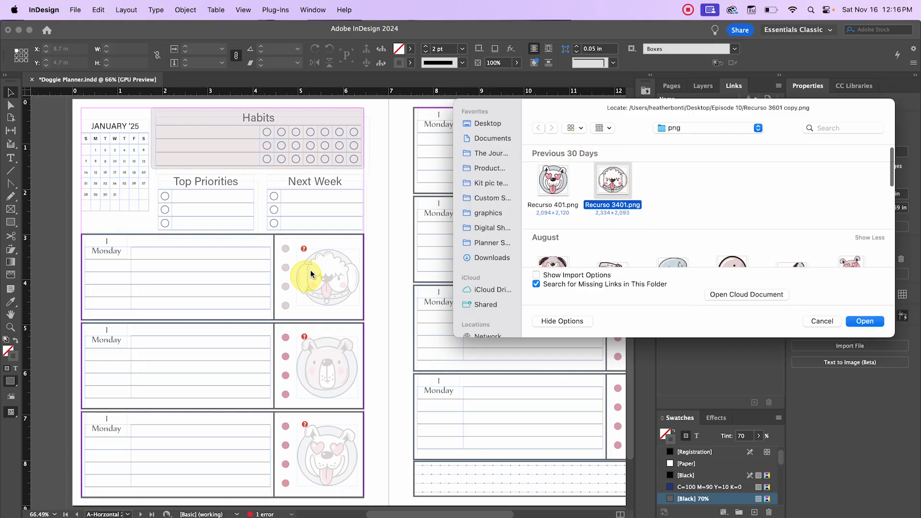
click(865, 321)
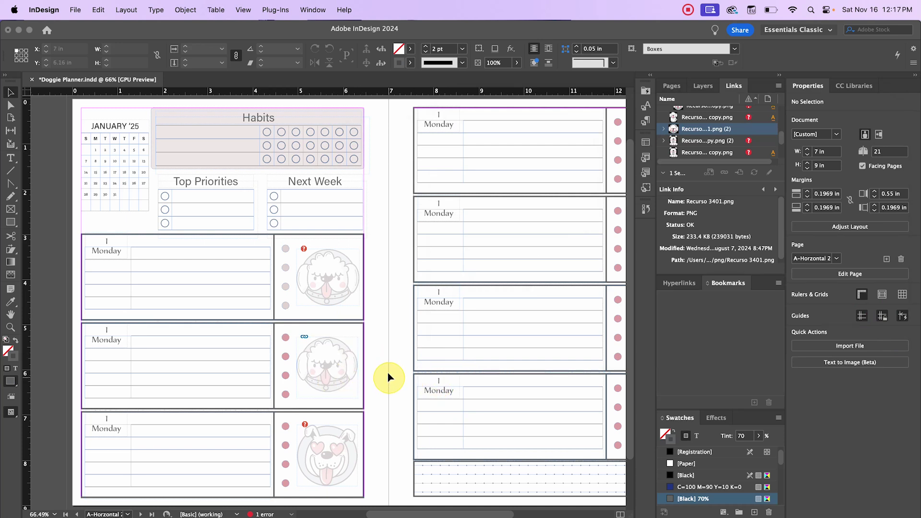
Inspect the relinked dog images on both pages of the A-Horizontal 2 spread and collapse the instance list of Recurso 3401.png.
click(350, 358)
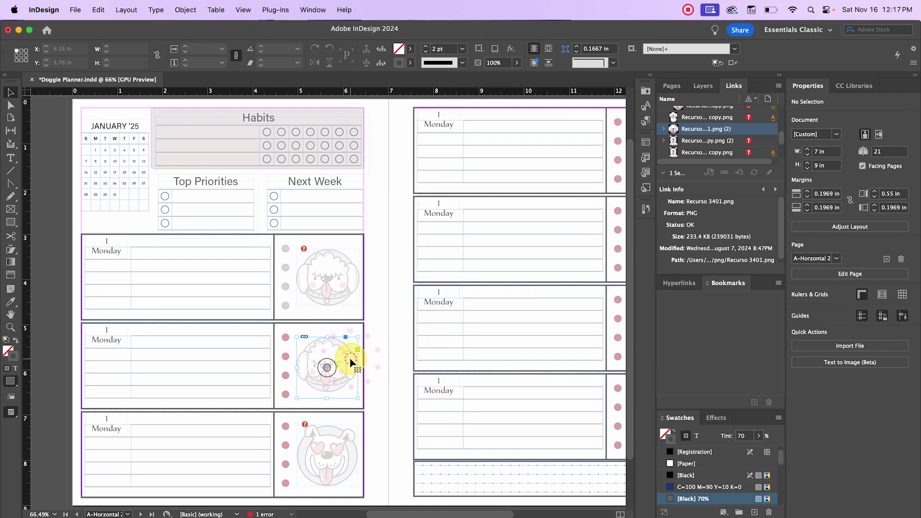
click(351, 355)
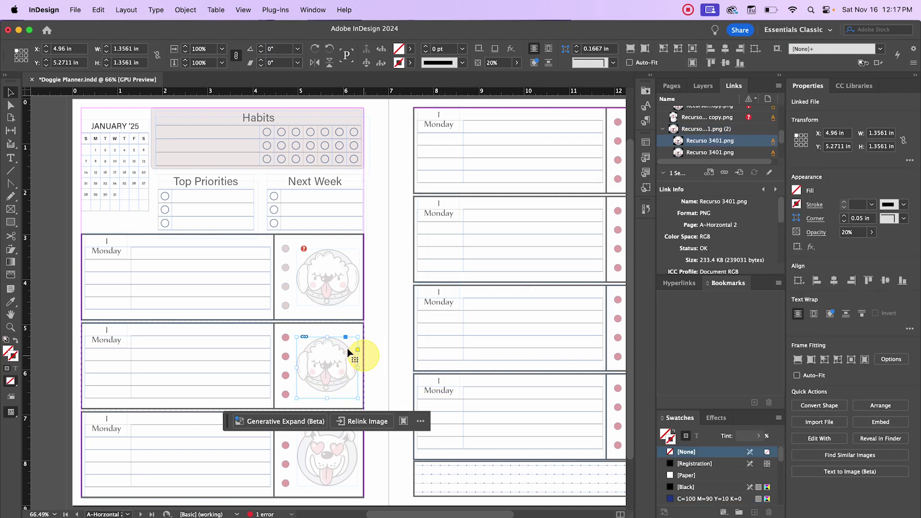
click(384, 351)
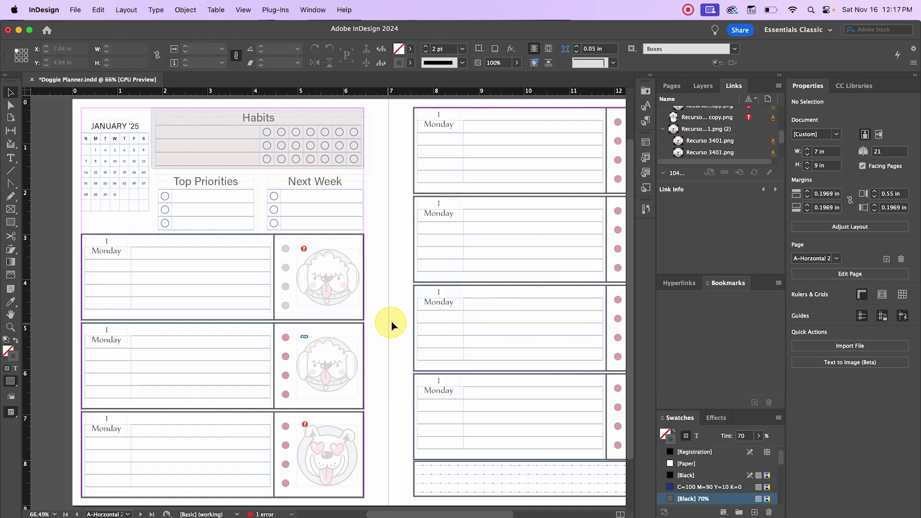
drag(396, 306, 320, 303)
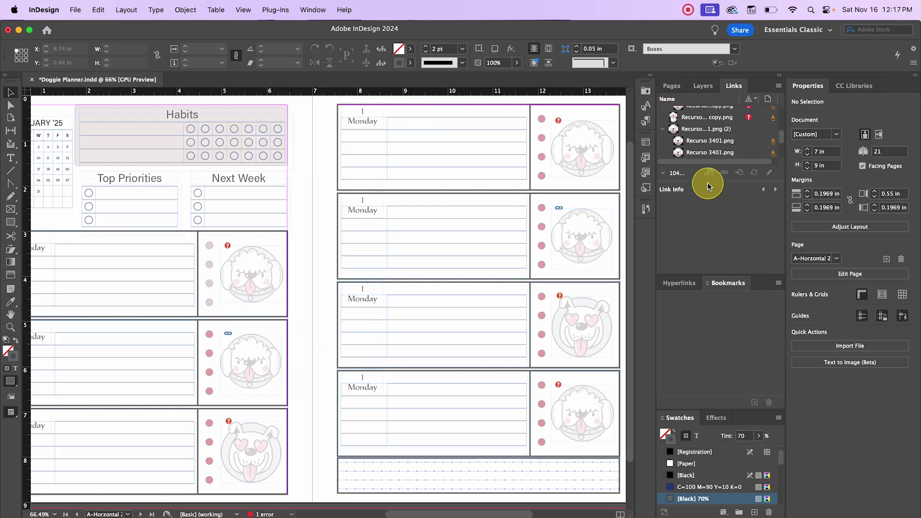
click(665, 129)
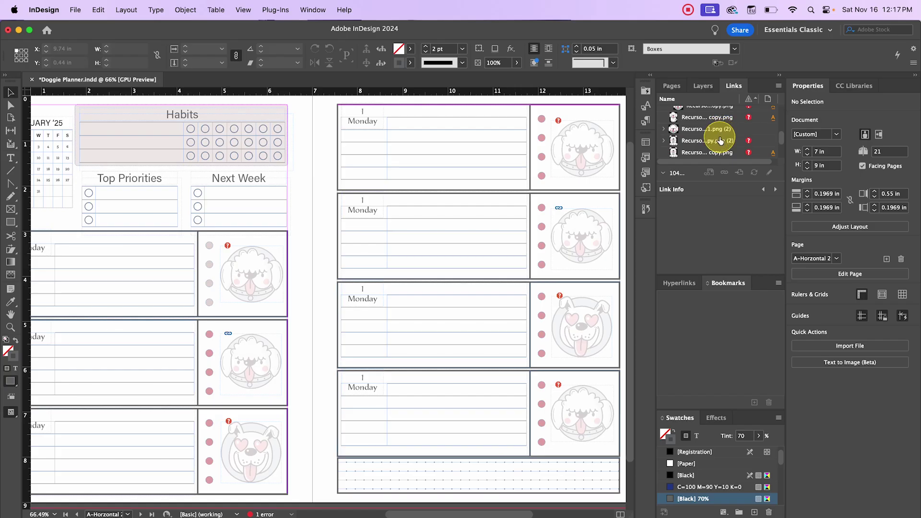